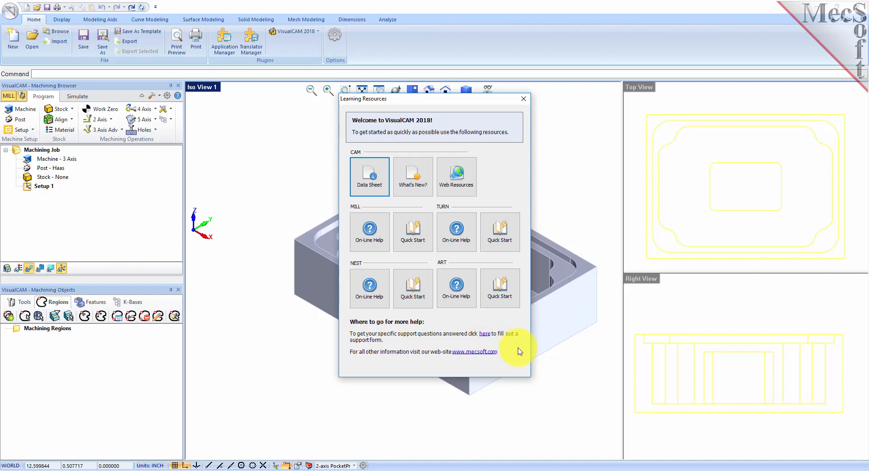
Close the Learning Resources window and drag the Machining Browser splitter down to enlarge the job tree.
left_click(523, 100)
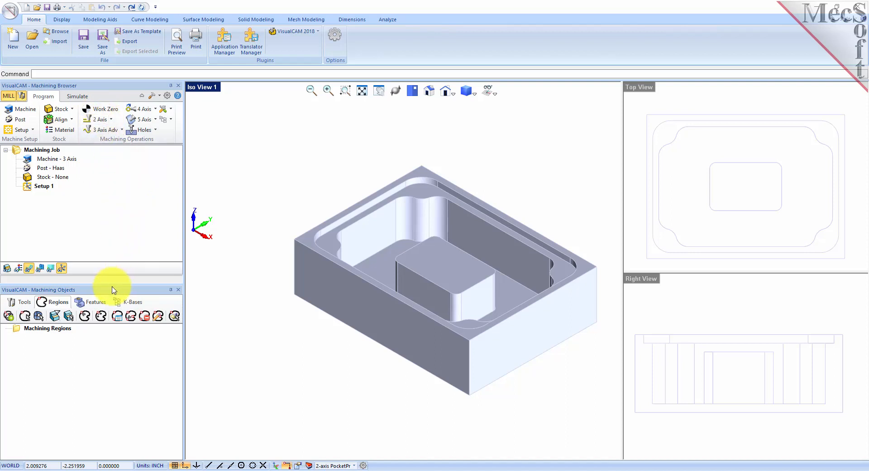
left_click_drag(119, 284, 116, 331)
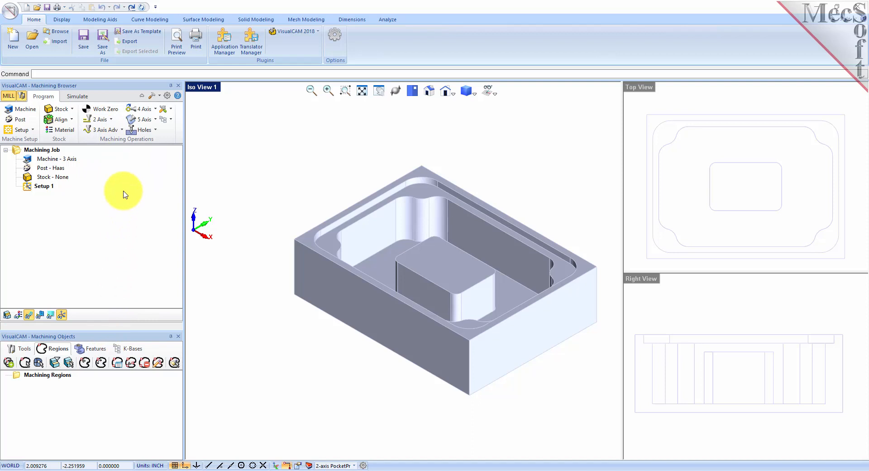
left_click(26, 110)
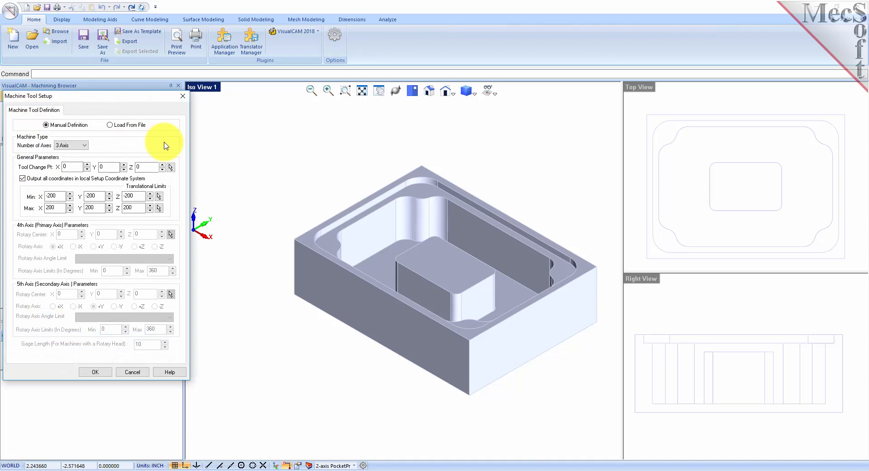
Keep the machine's Number of Axes at 3 Axis and confirm the Machine Tool Setup.
left_click(84, 145)
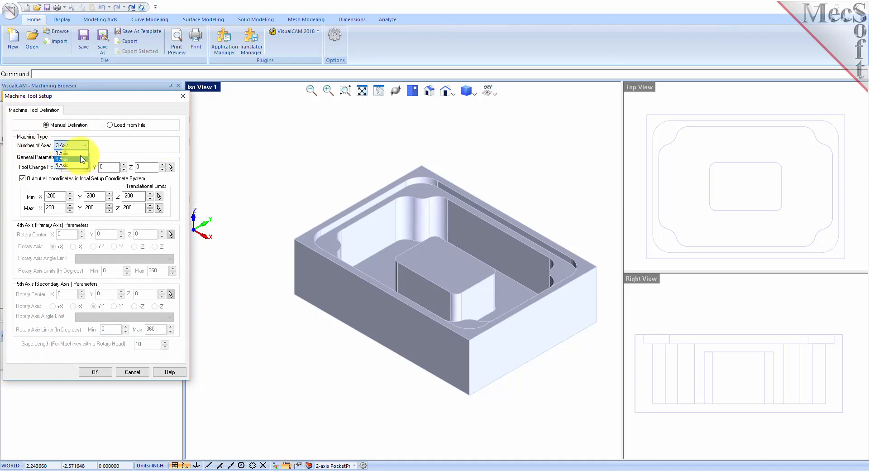
left_click(81, 154)
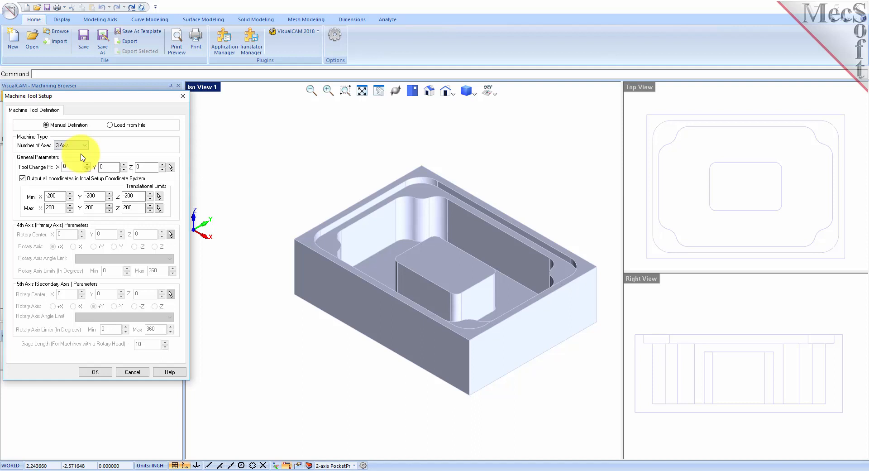
left_click(94, 372)
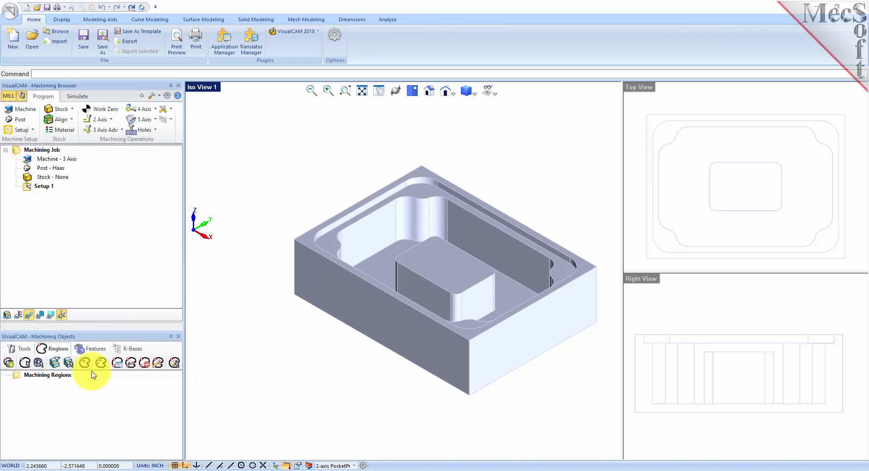
left_click(28, 159)
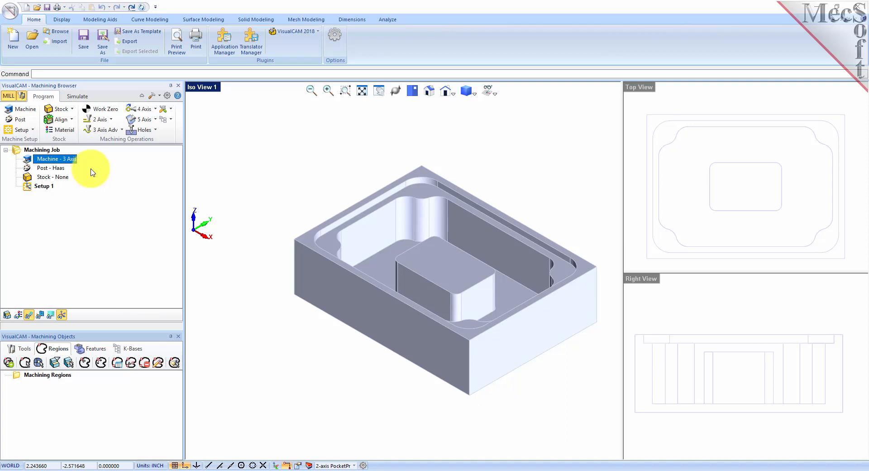
Keep Haas as the current post processor with .nc as the posted file extension.
left_click(21, 120)
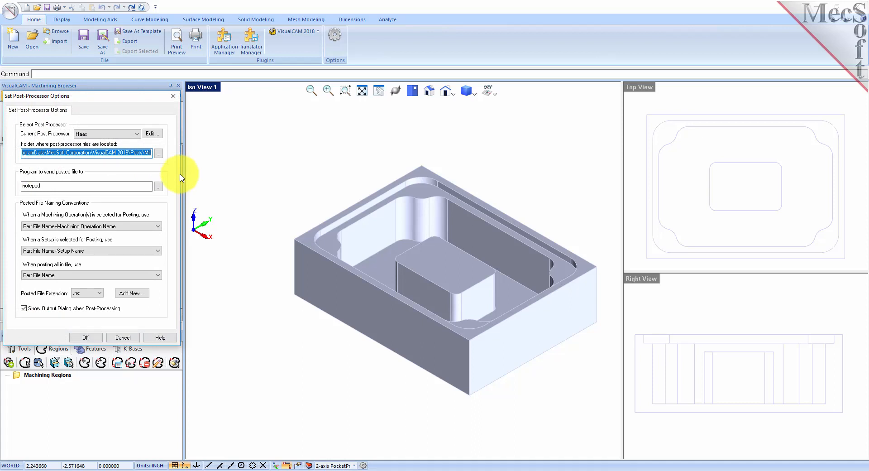
left_click(135, 134)
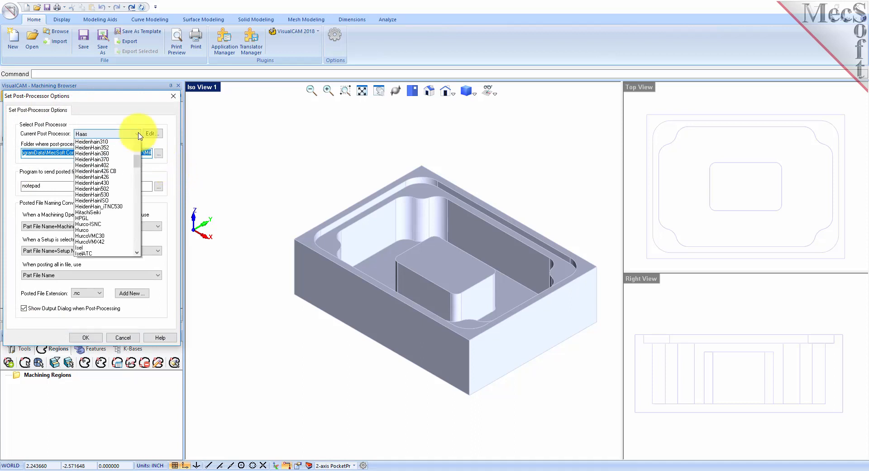
scroll(139, 214, "up", 7)
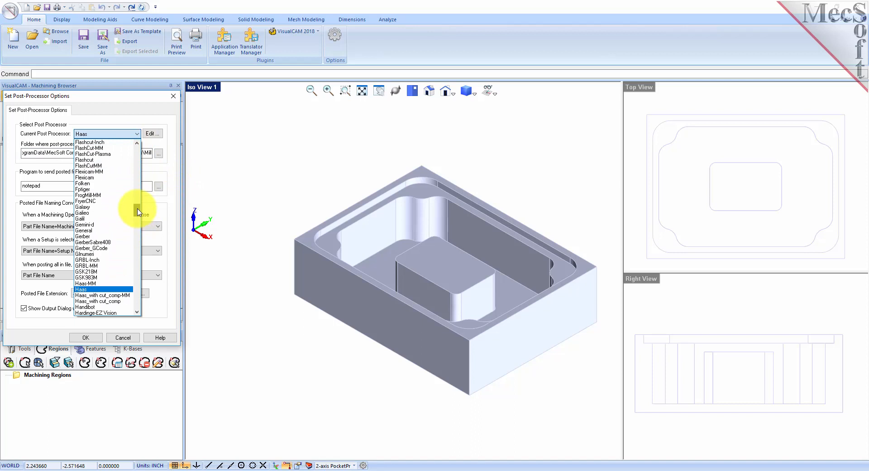
left_click_drag(138, 215, 138, 216)
left_click(87, 236)
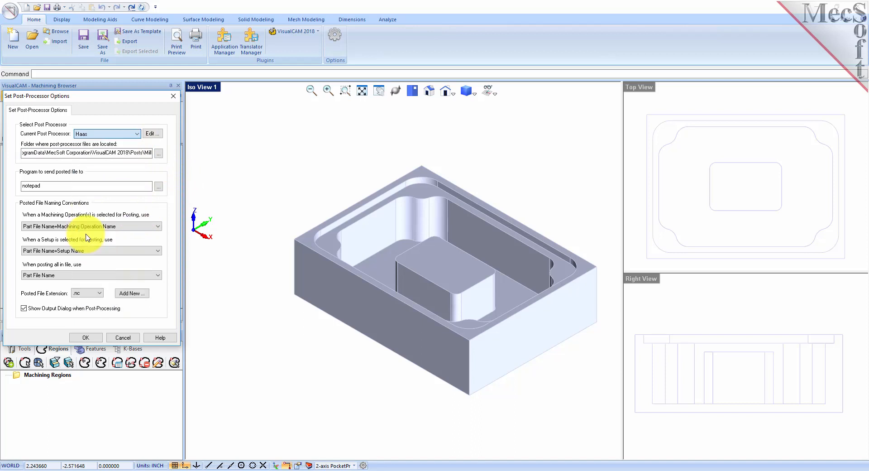
left_click(89, 293)
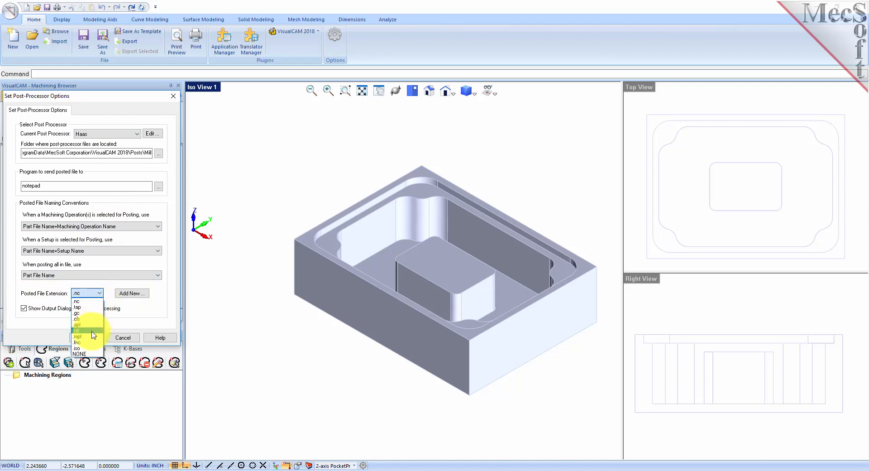
left_click(84, 301)
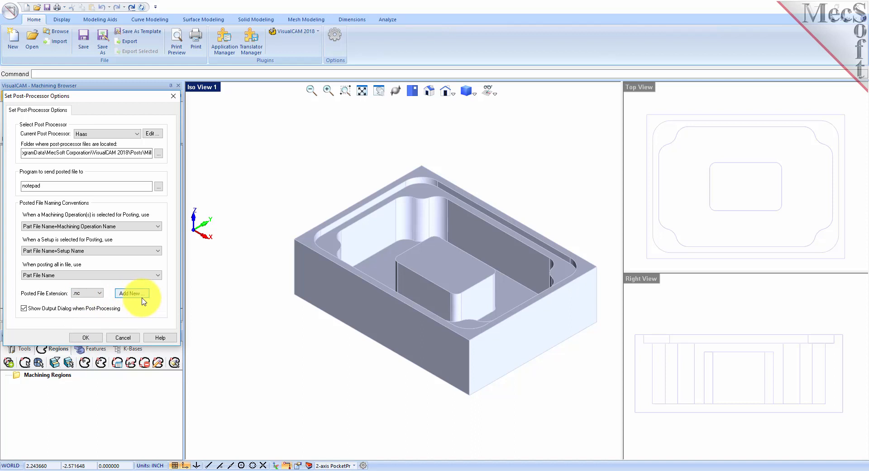
left_click(93, 337)
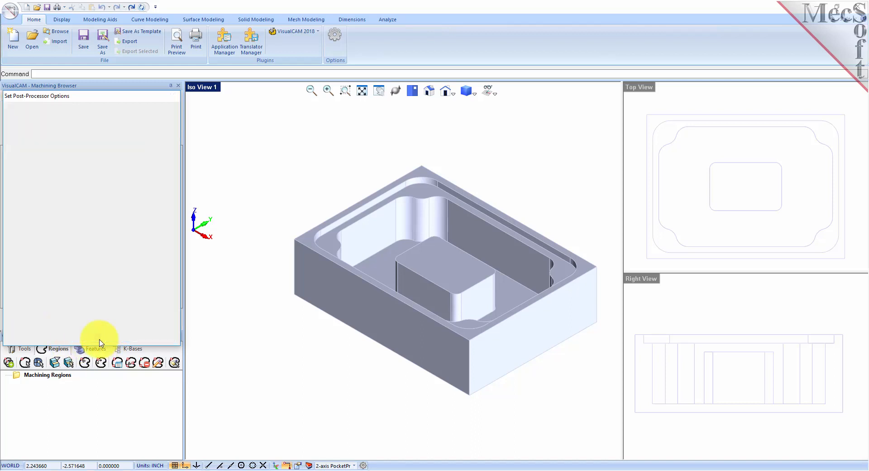
left_click(28, 168)
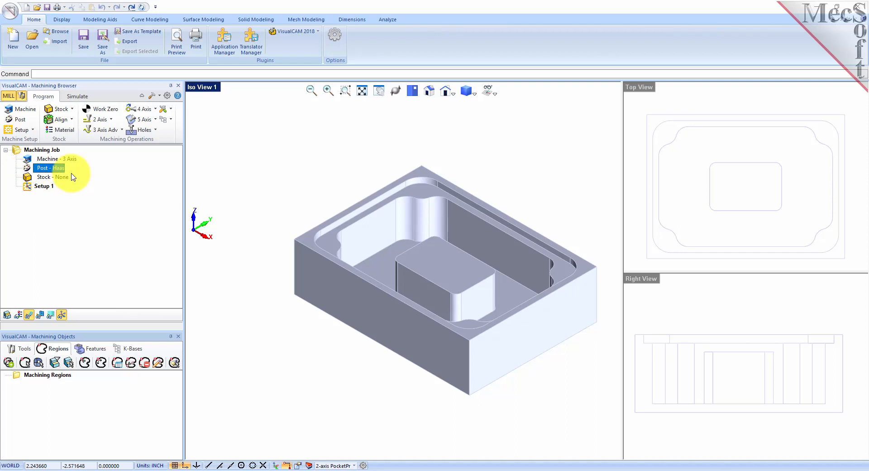
left_click(35, 186)
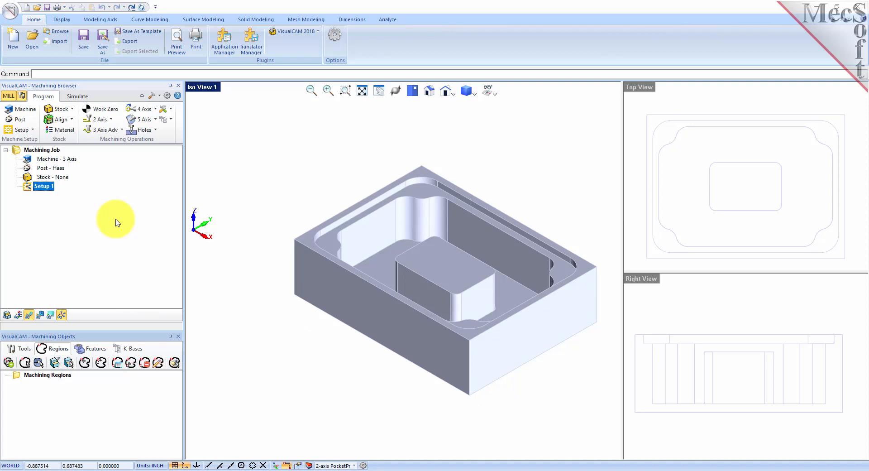
Create a Box Stock from the model bounding box with height 2.5, giving 8.25 × 6 × 2.5.
left_click(71, 109)
left_click(93, 126)
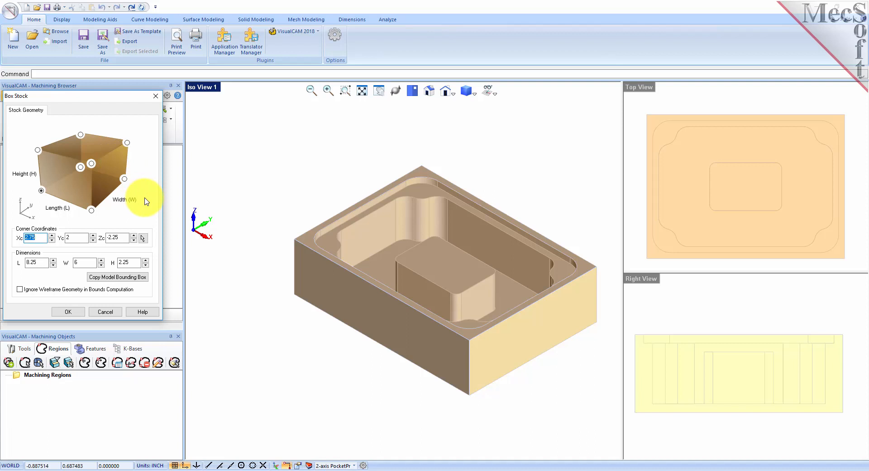
left_click(126, 279)
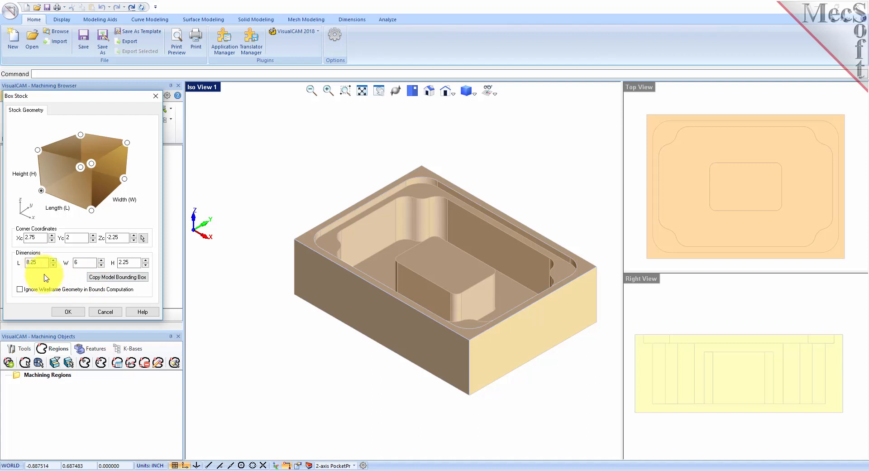
left_click(130, 263)
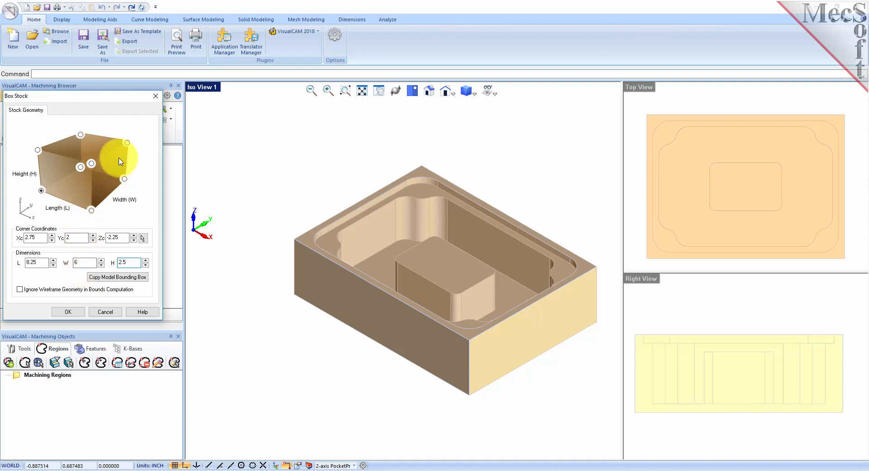
left_click(41, 192)
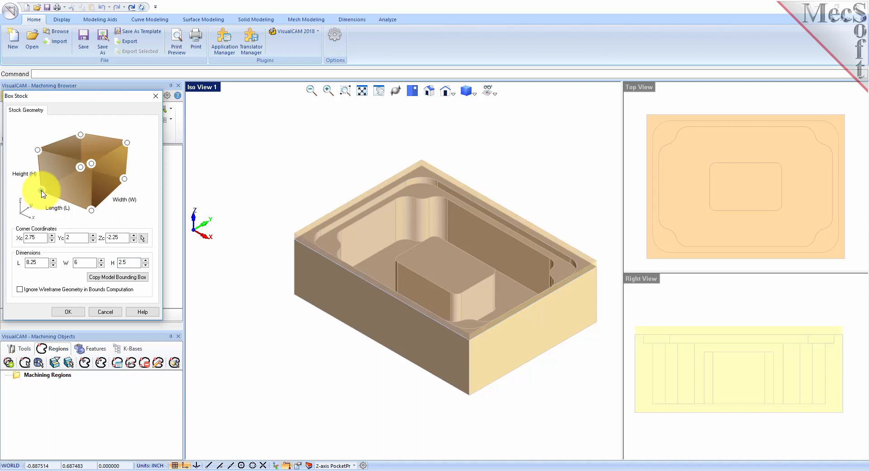
left_click(64, 311)
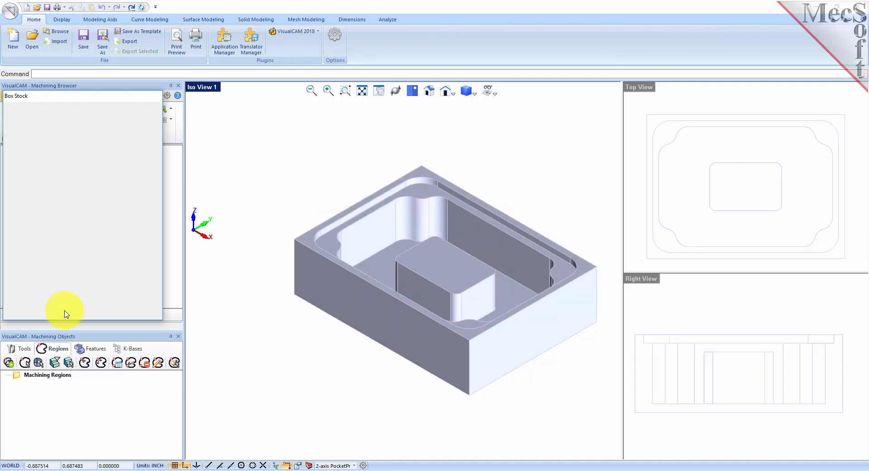
left_click(25, 177)
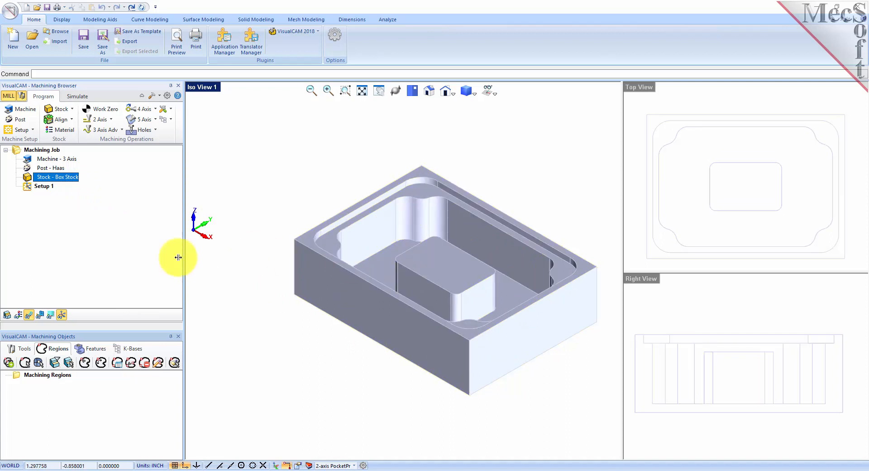
Show the box stock over the part and return to the standard isometric view.
left_click(6, 314)
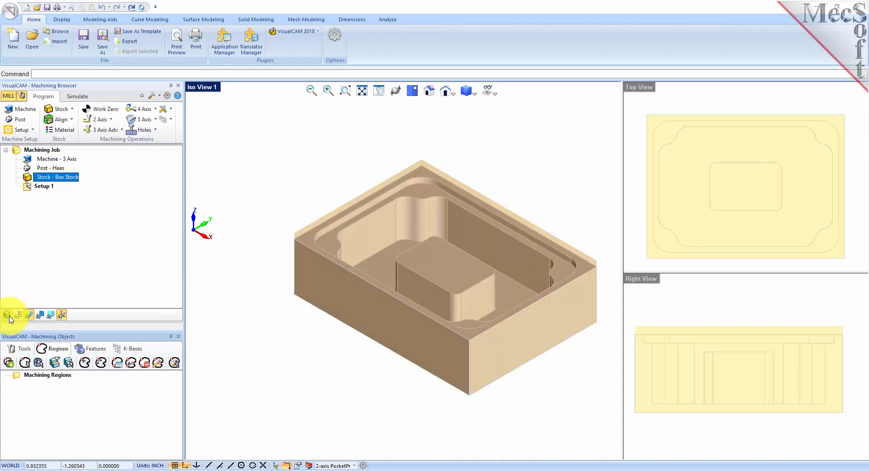
left_click(9, 317)
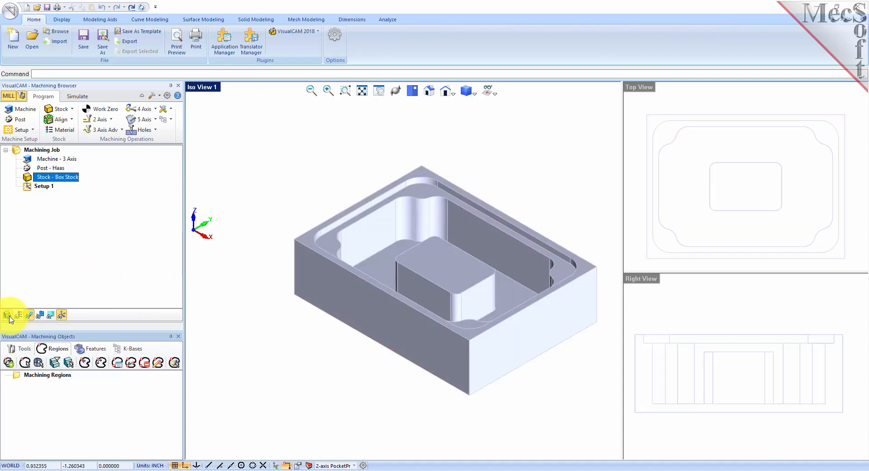
left_click(9, 317)
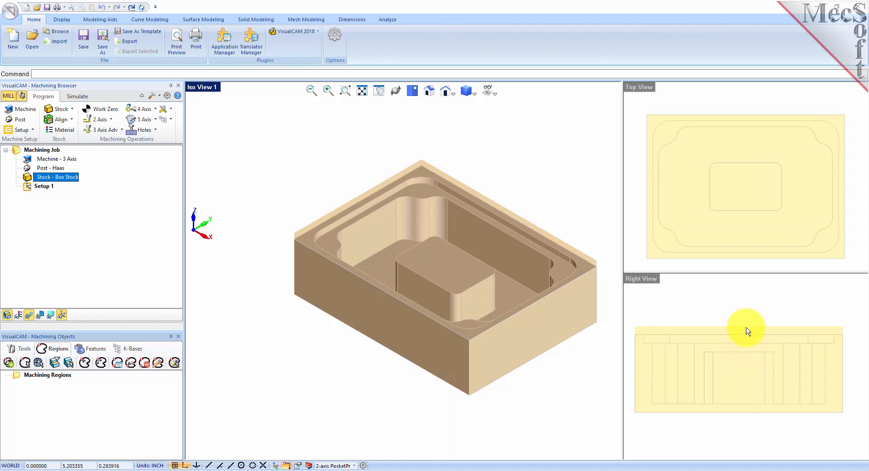
middle_click_drag(591, 348, 391, 424)
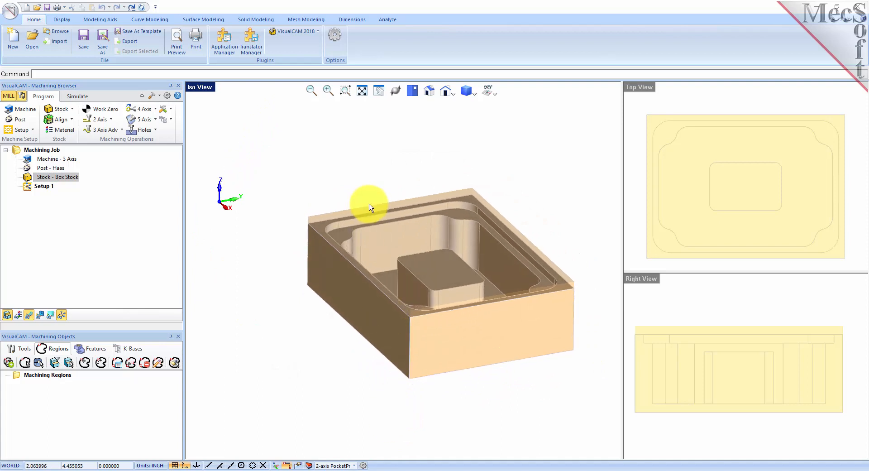
left_click(428, 90)
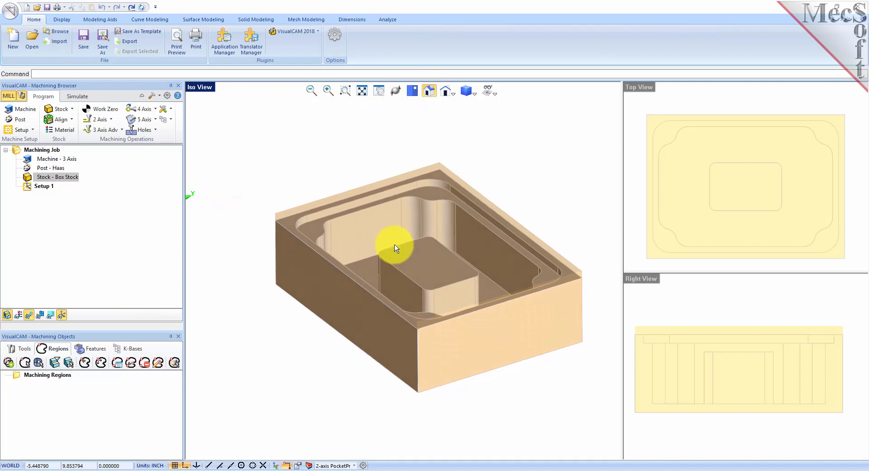
left_click(71, 120)
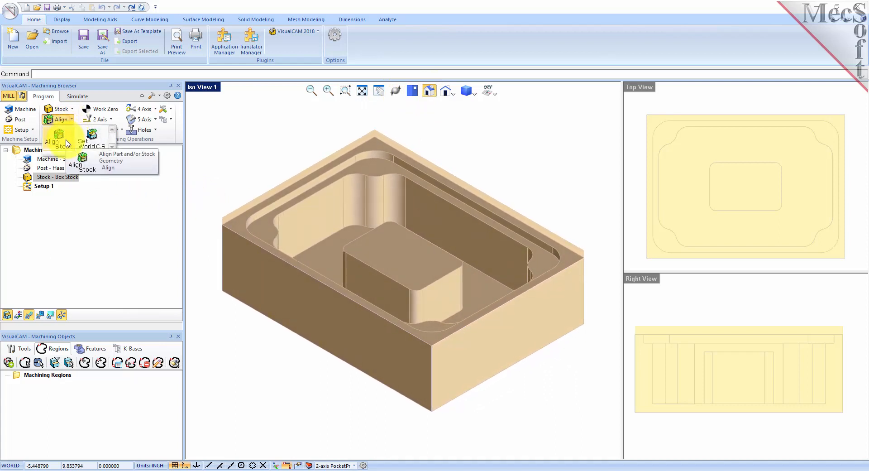
Align the stock to the part with Z Bottom and XY Center.
left_click(67, 137)
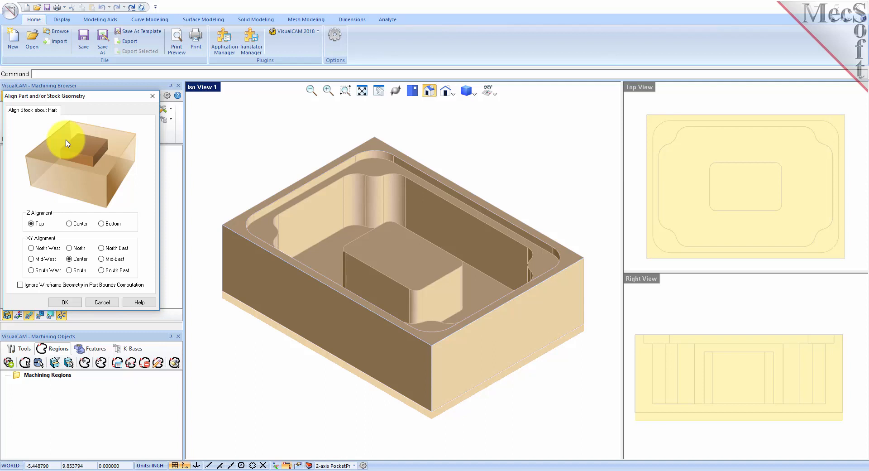
left_click(102, 224)
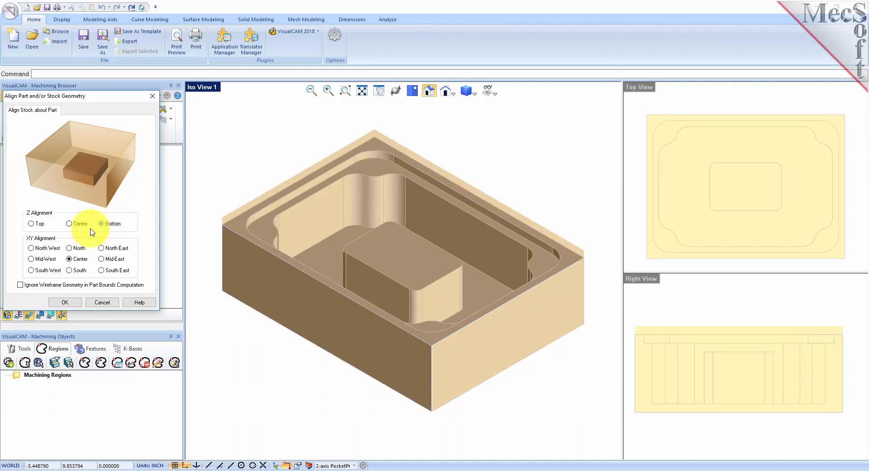
left_click(68, 302)
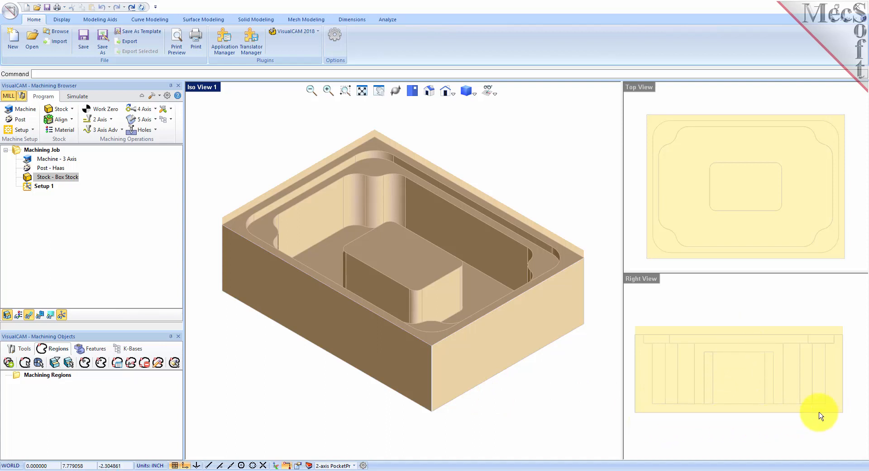
left_click(526, 328)
left_click(274, 364)
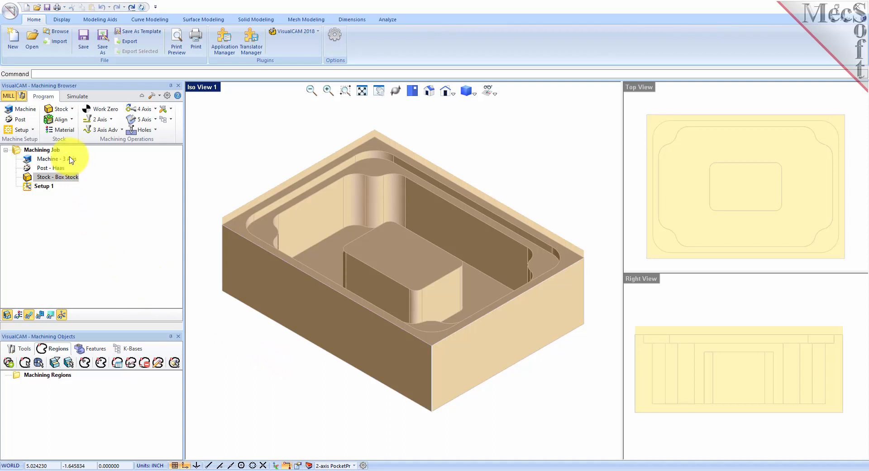
Set the stock material to ALUMINUM - 6061.
left_click(72, 133)
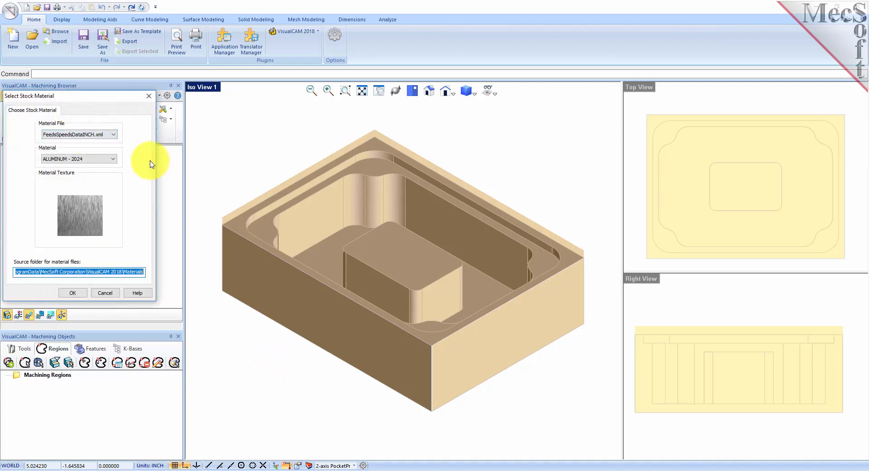
left_click(113, 158)
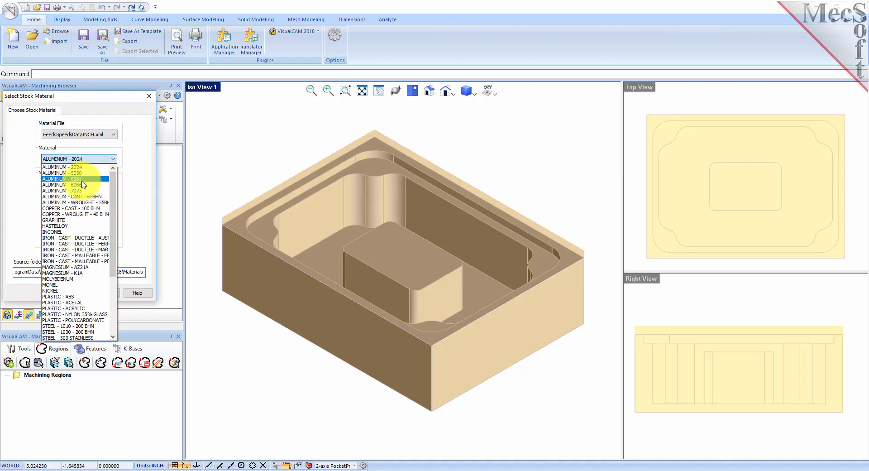
left_click(82, 180)
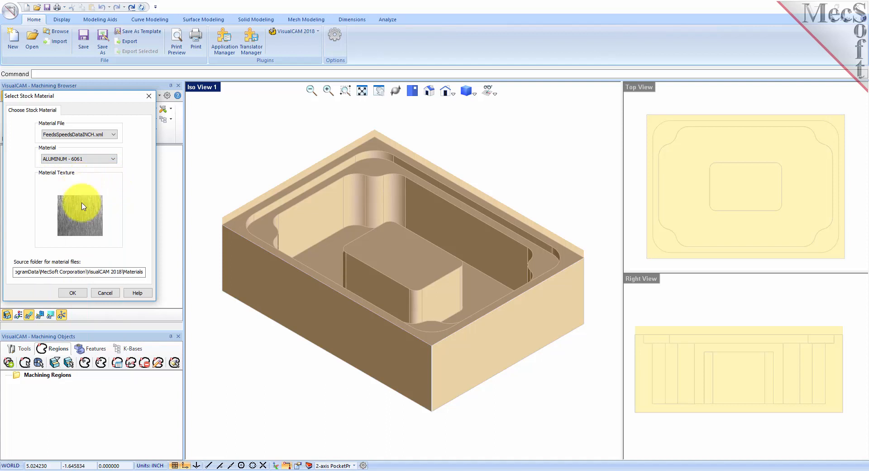
left_click(78, 293)
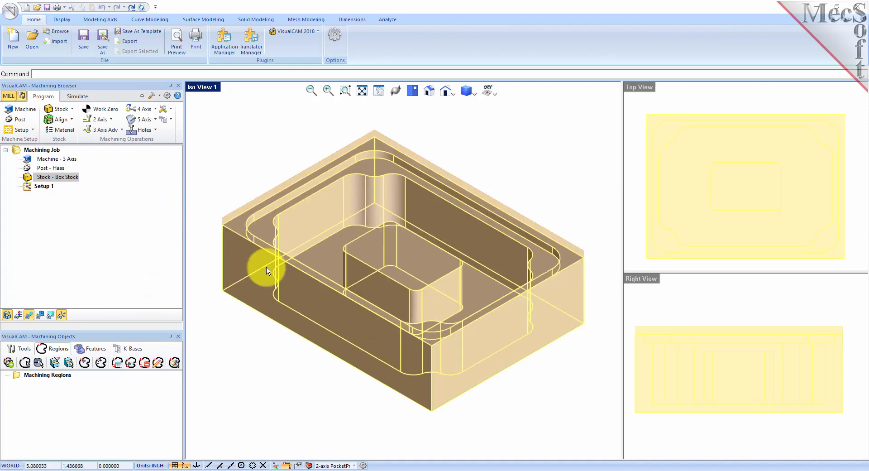
Preview the aluminum texture on the stock, then turn the texture display off.
left_click(19, 317)
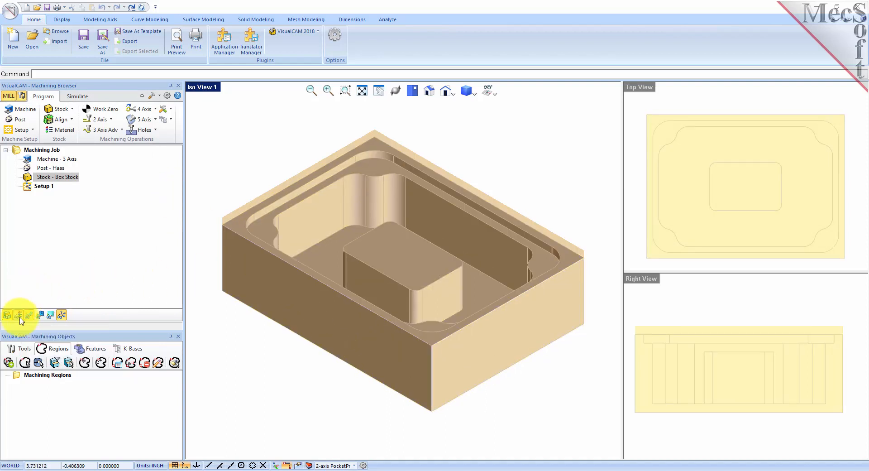
left_click(19, 317)
left_click(19, 319)
mouse_move(374, 329)
right_mouse_down()
mouse_move(380, 243)
mouse_move(382, 330)
right_mouse_up()
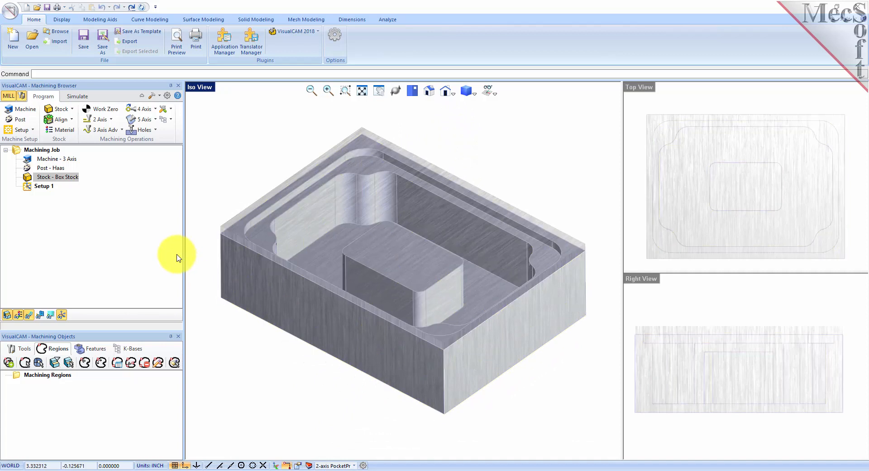
left_click(21, 314)
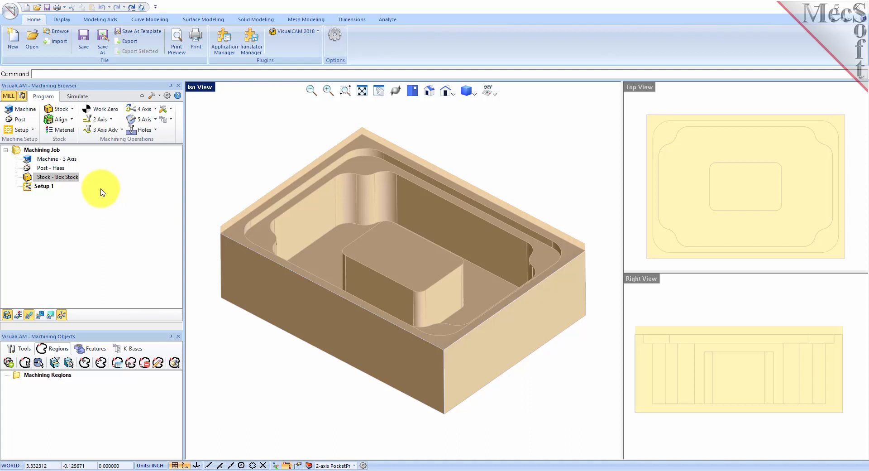
left_click(72, 119)
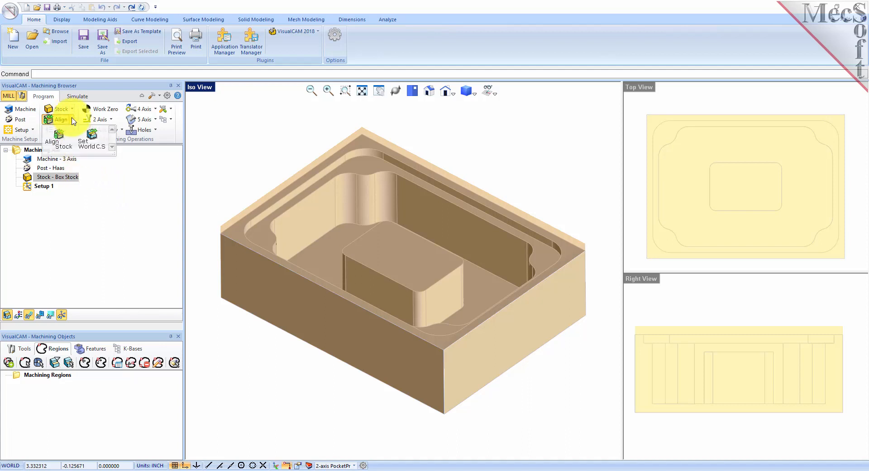
Set the world coordinate system to the stock box at Highest Z, South West corner.
left_click(97, 150)
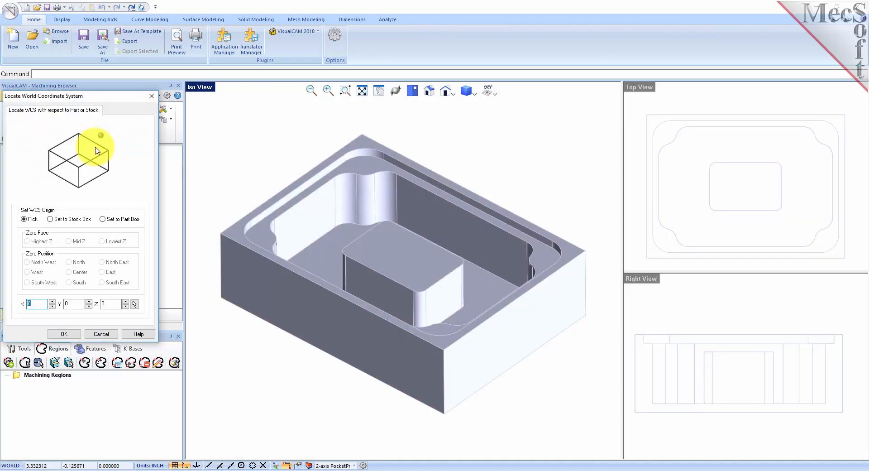
left_click(51, 219)
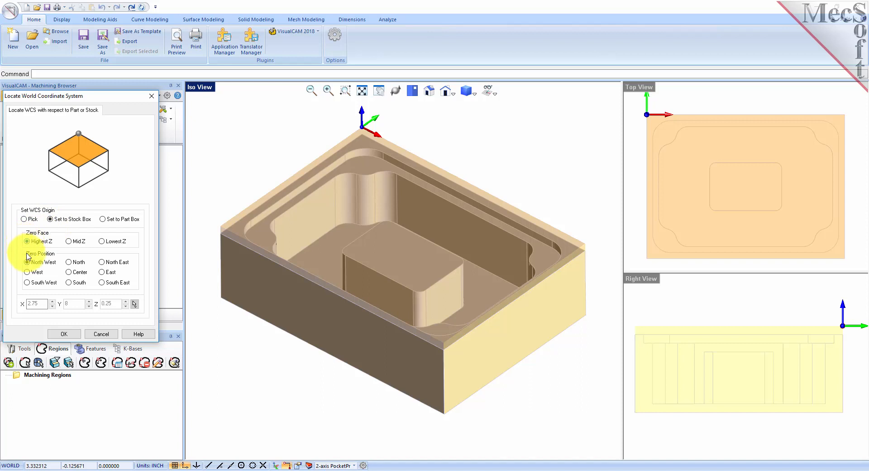
left_click(28, 283)
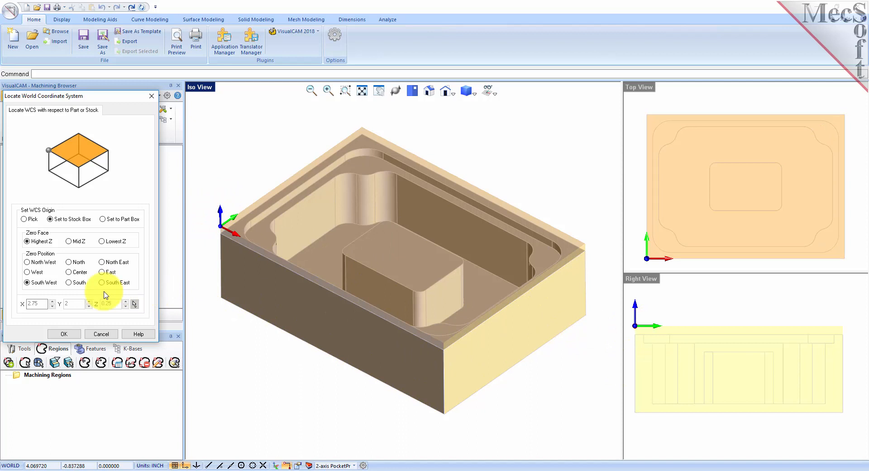
left_click(64, 334)
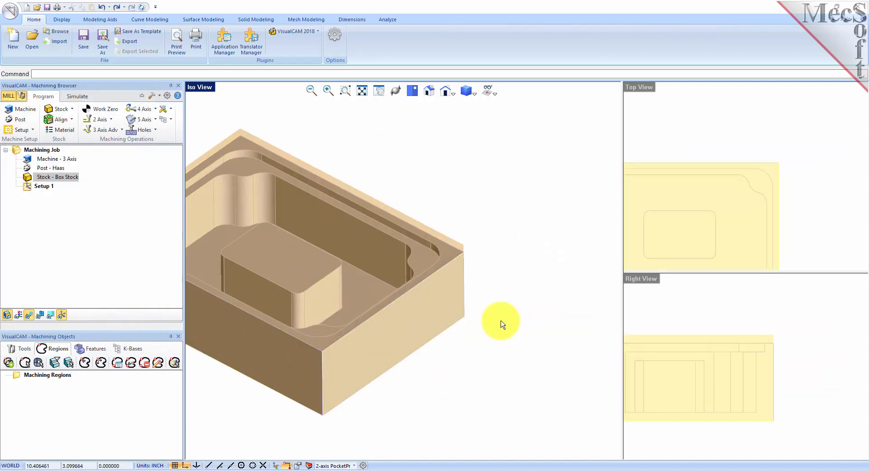
Fit the part in the viewports and set the current work coordinate zero.
left_click(704, 120)
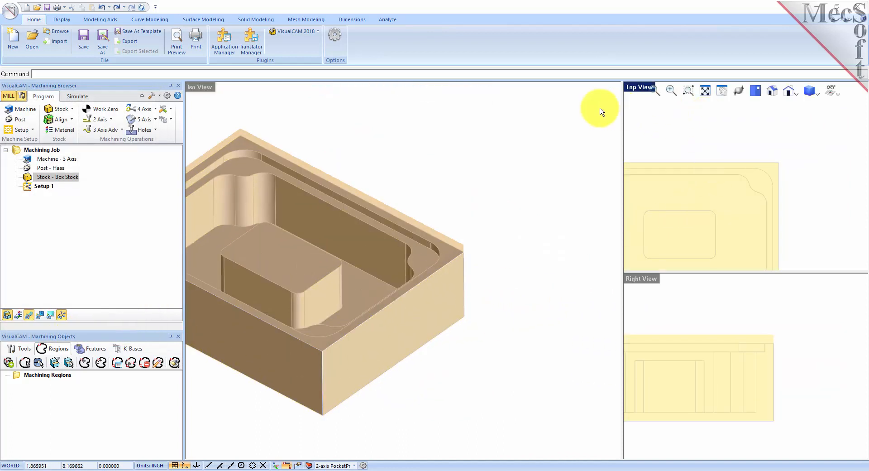
left_click(704, 92)
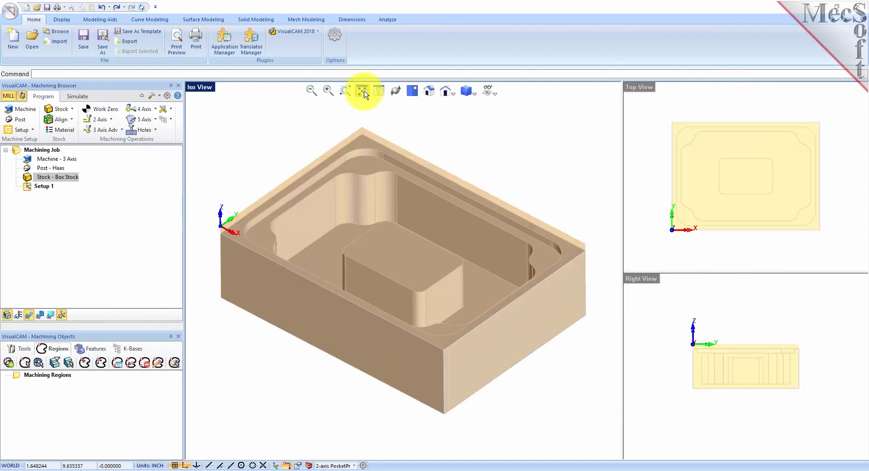
left_click(113, 112)
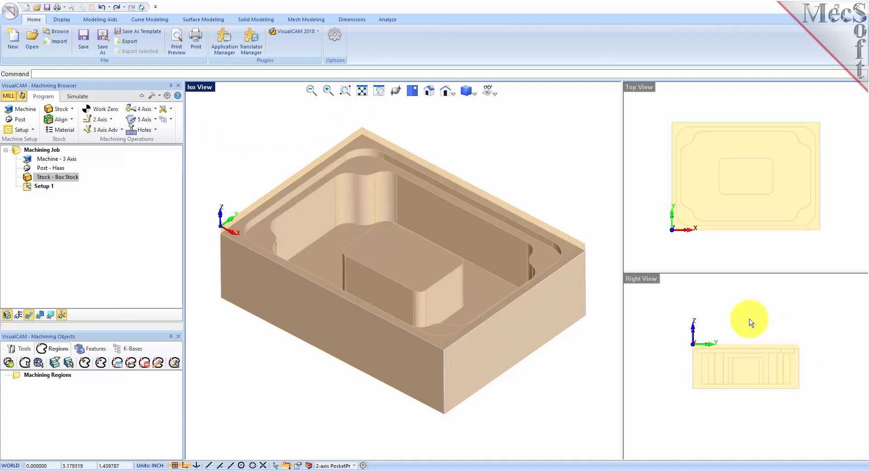
left_click(744, 334)
scroll(746, 365, "up", 1)
scroll(746, 366, "up", 3)
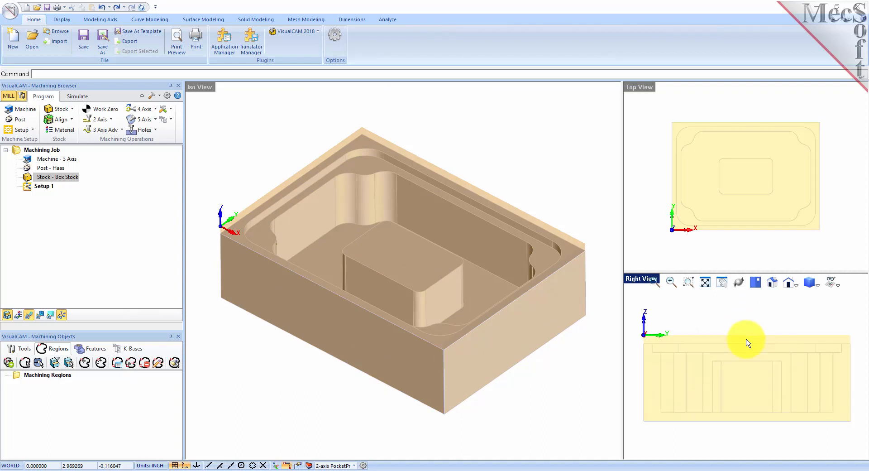
left_click(746, 100)
scroll(745, 158, "up", 1)
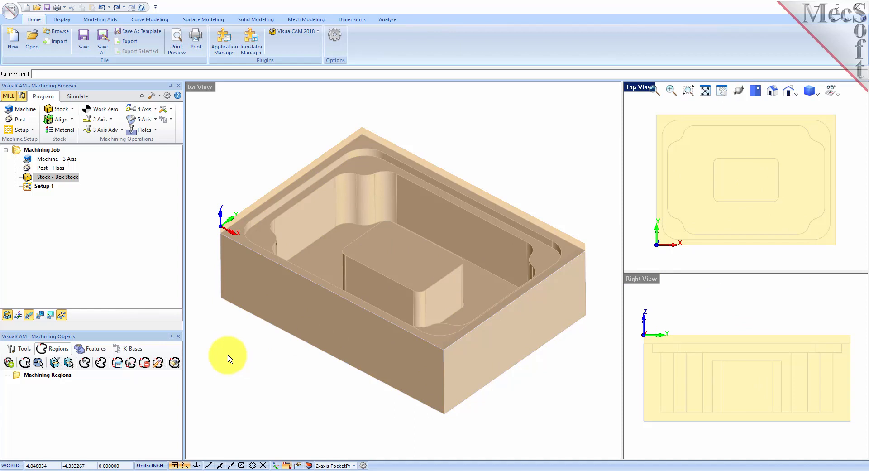
left_click(22, 348)
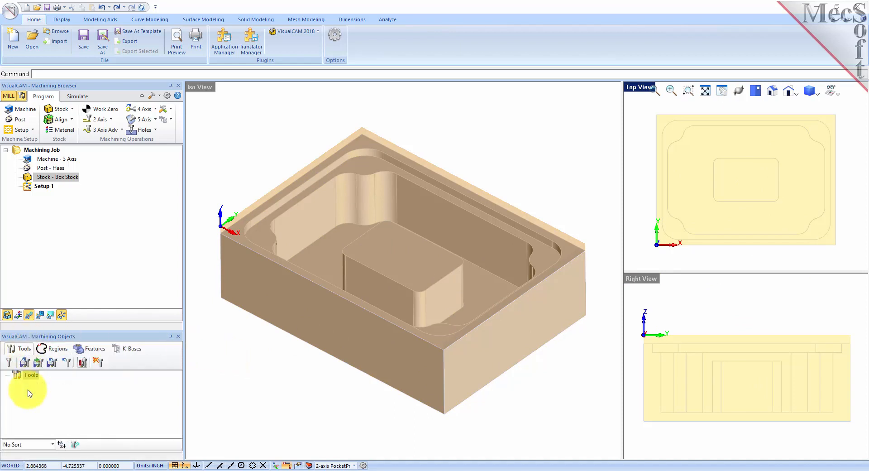
left_click(25, 363)
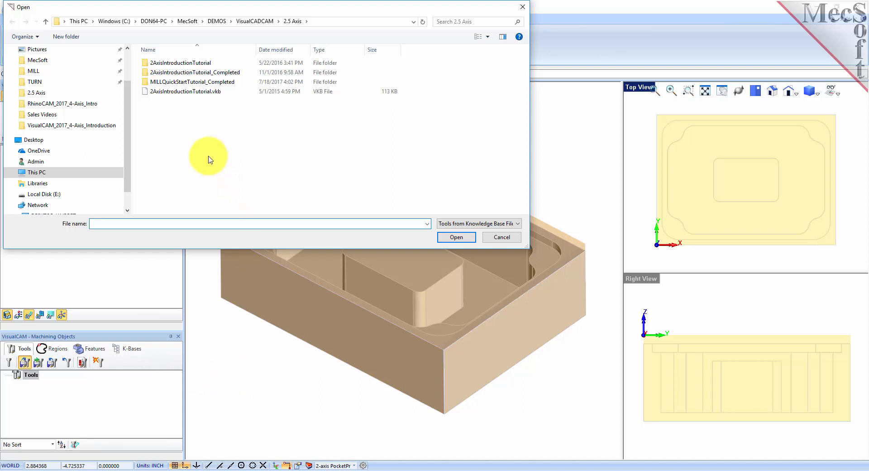
Load the 2AxisIntroductionTutorial.vkb library, bringing in the 3/4 inch and 1/4 inch flat mills.
left_click(167, 94)
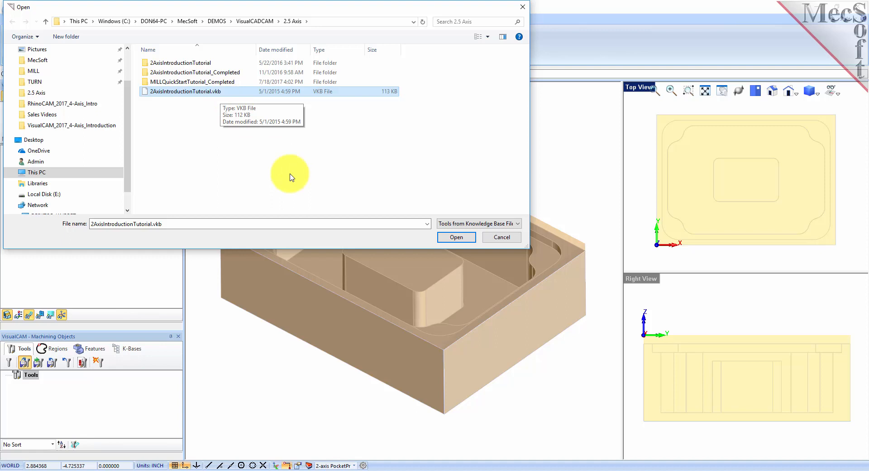
left_click(456, 239)
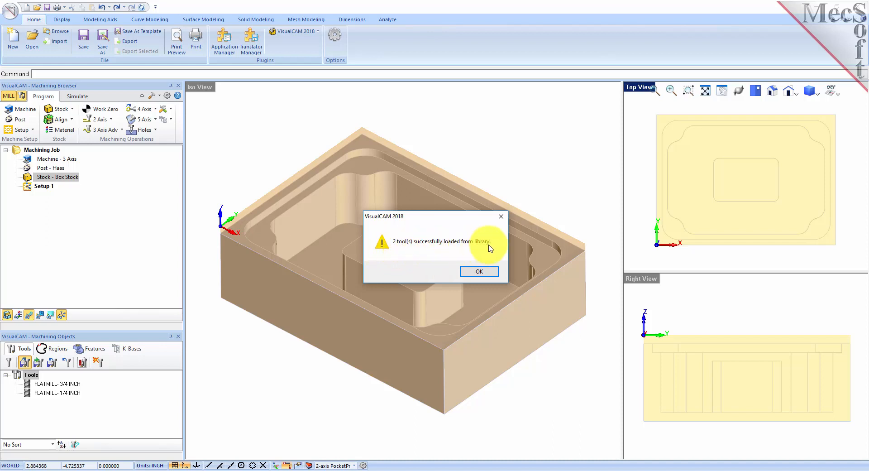
left_click(476, 271)
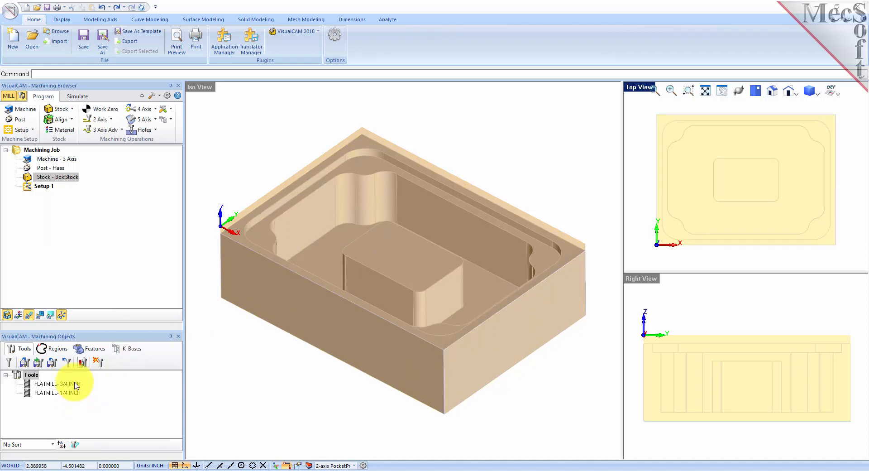
left_click(75, 384)
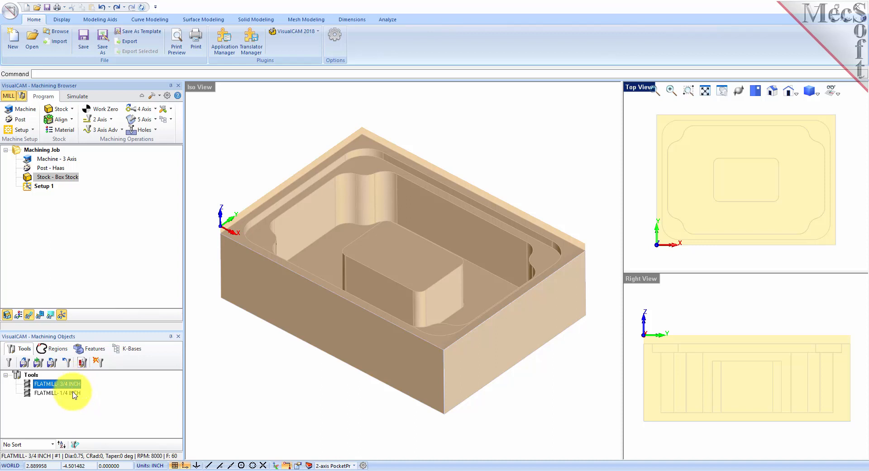
Review FLATMILL- 1/4 INCH (0.25 diameter, 8000 RPM, feed 60) and close the tool setup.
left_click(75, 394)
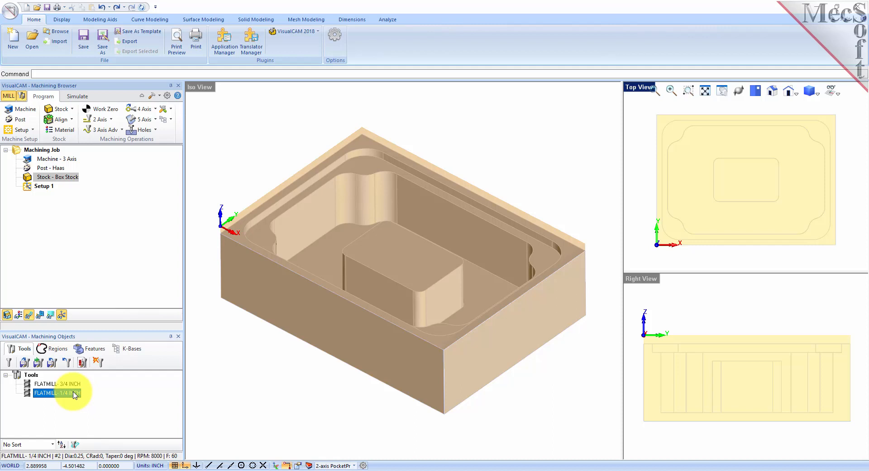
double_click(75, 393)
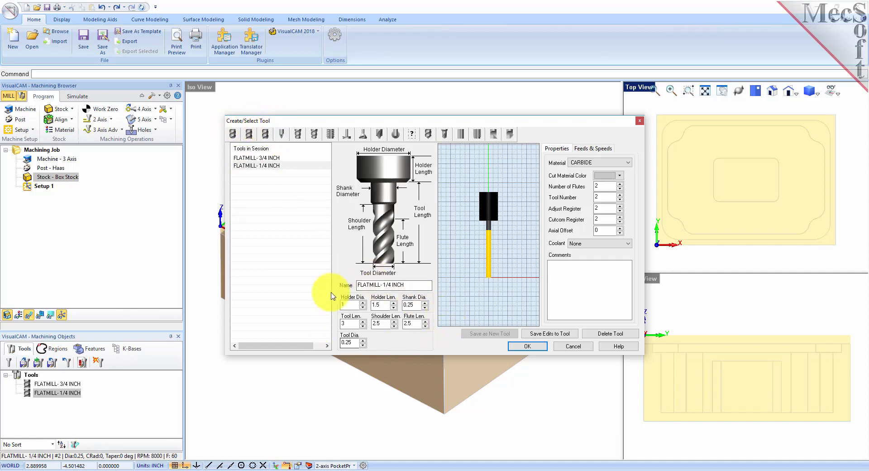
left_click(588, 148)
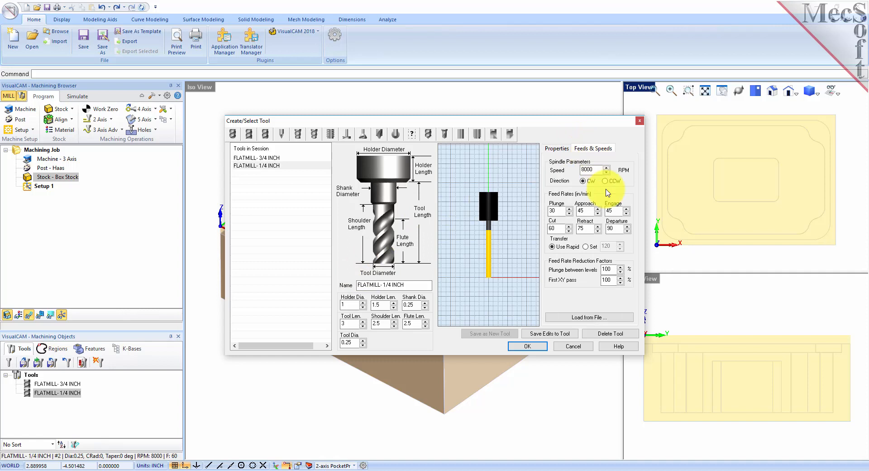
left_click(556, 149)
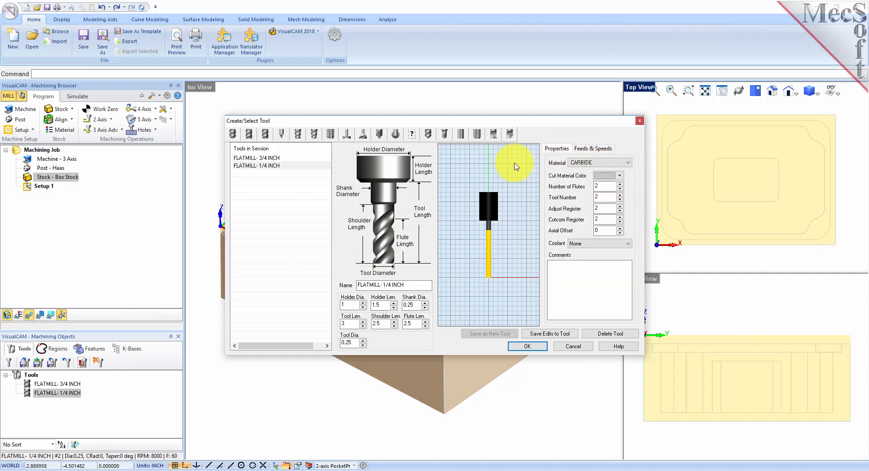
left_click(271, 158)
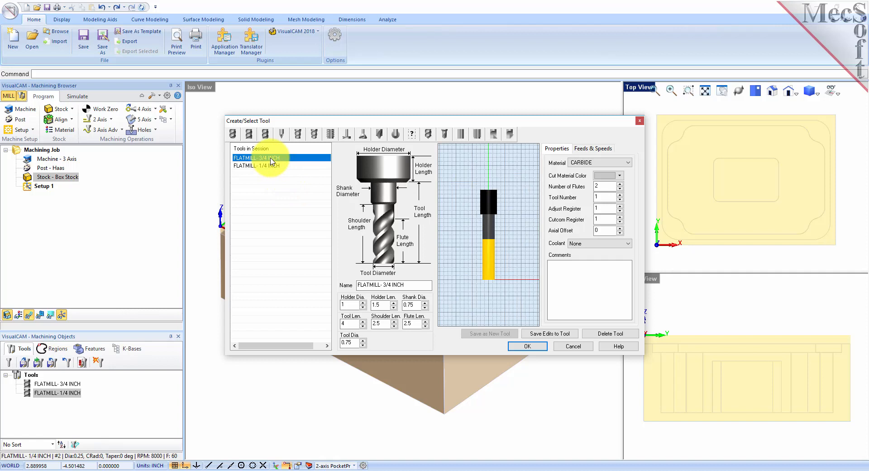
left_click(273, 166)
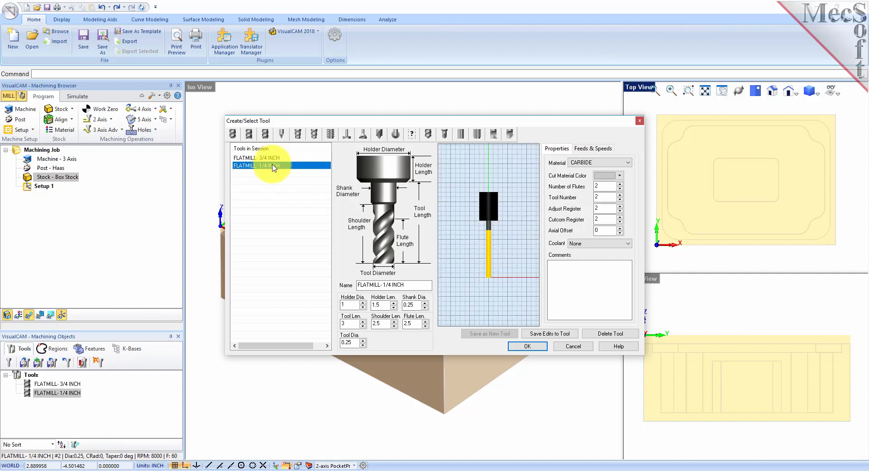
left_click(526, 347)
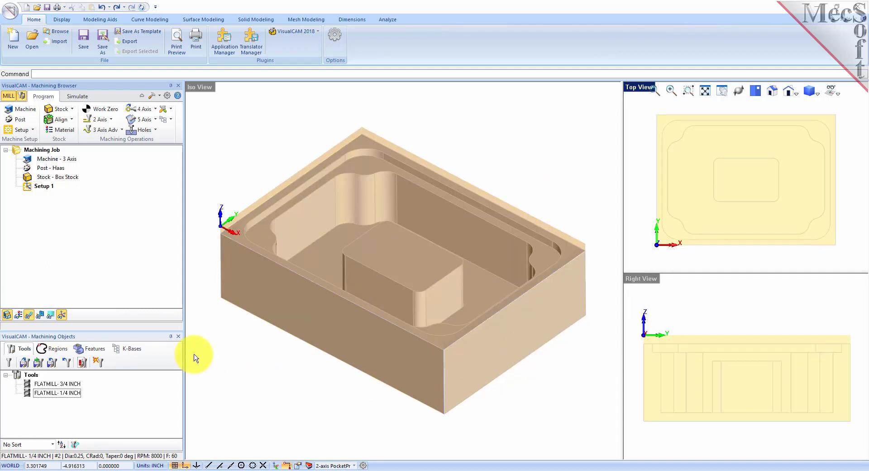
left_click_drag(134, 330, 136, 318)
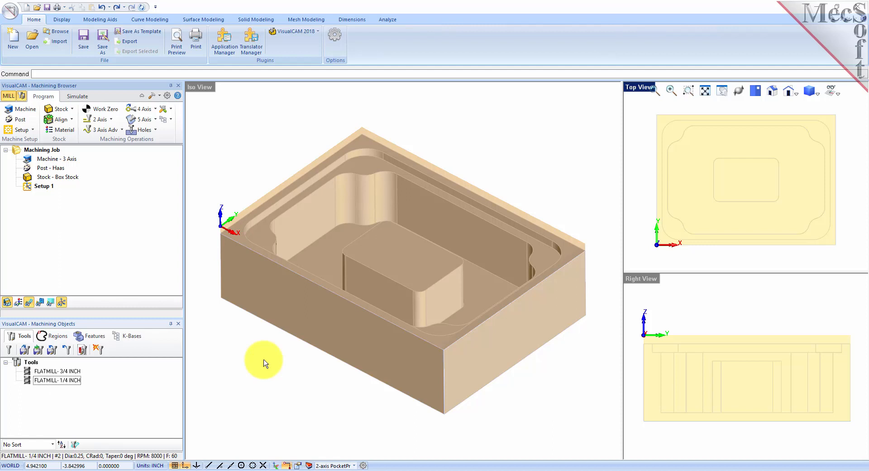
Set the Flat Areas selection filter to ignore all inner regions.
left_click(59, 342)
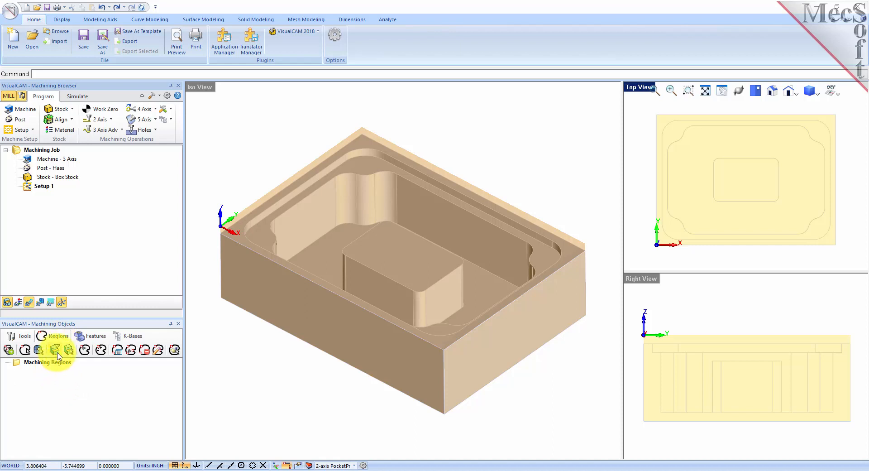
left_click(57, 353)
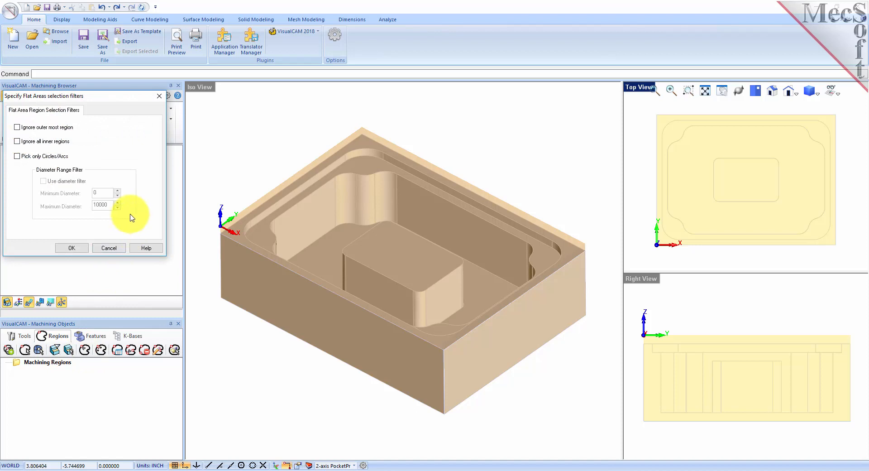
left_click(17, 141)
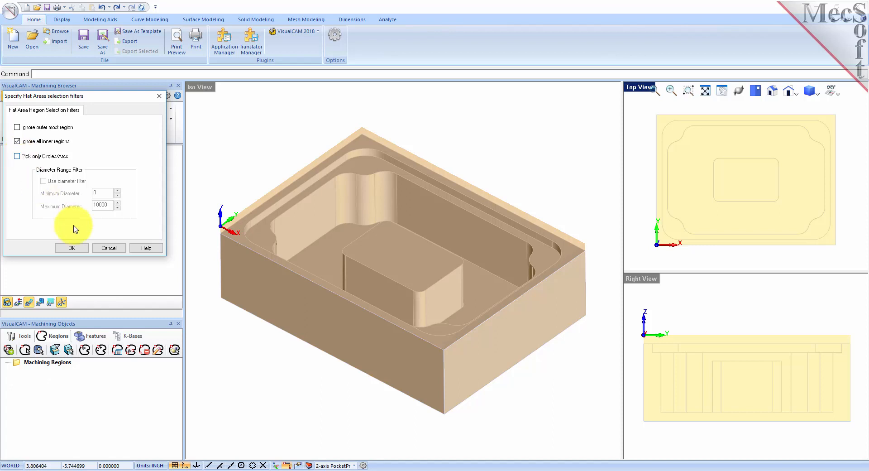
left_click(80, 249)
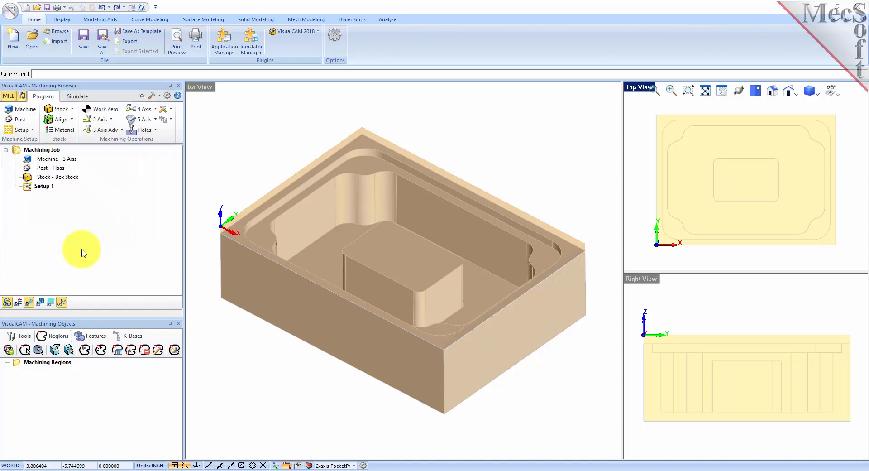
Pick the part's top shelf face to create Flat Area Region 1.
left_click(70, 353)
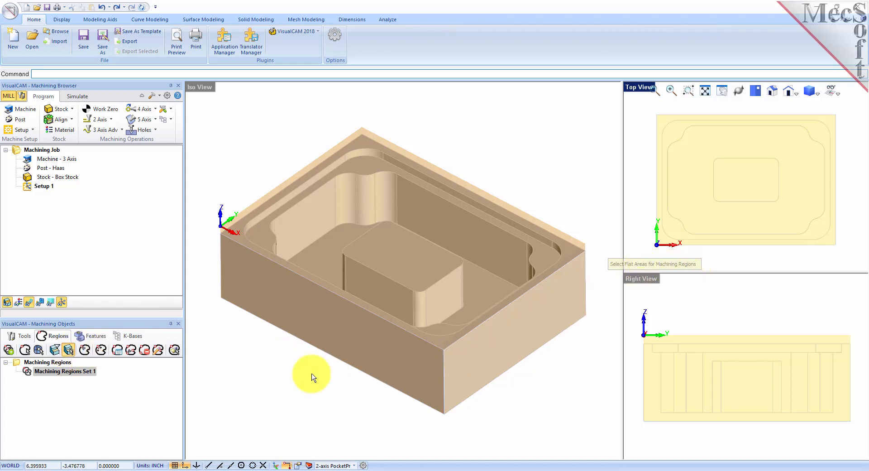
left_click(239, 236)
left_click(239, 236)
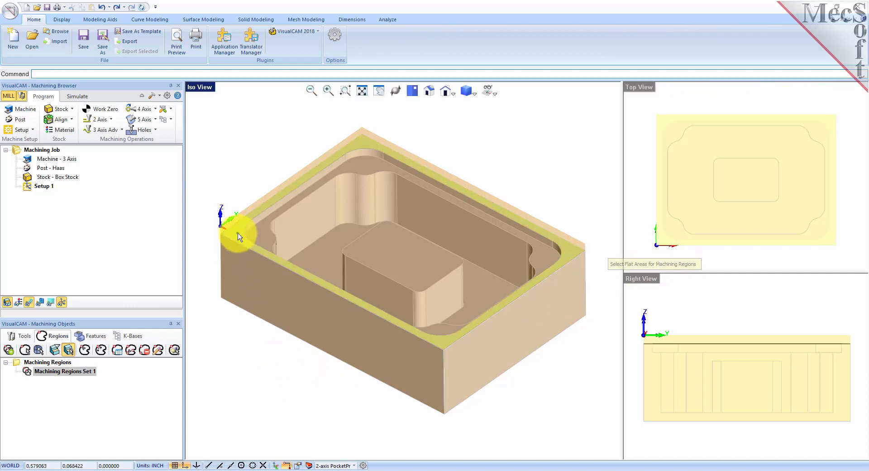
right_click(237, 233)
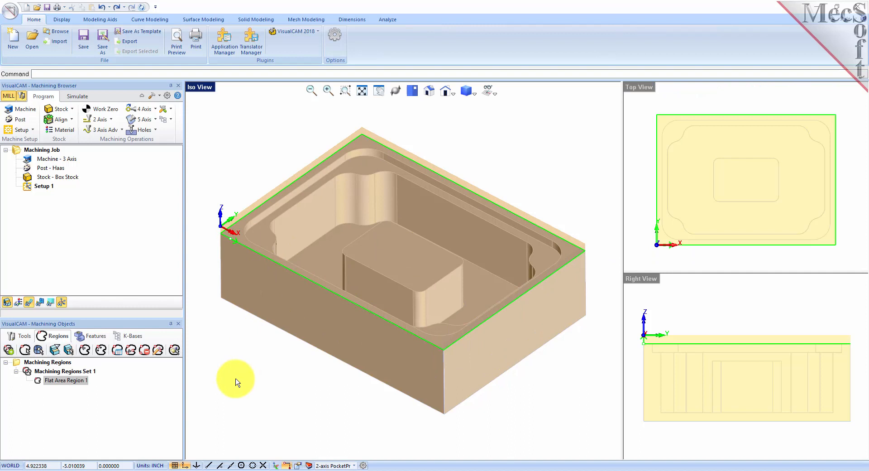
left_click(43, 381)
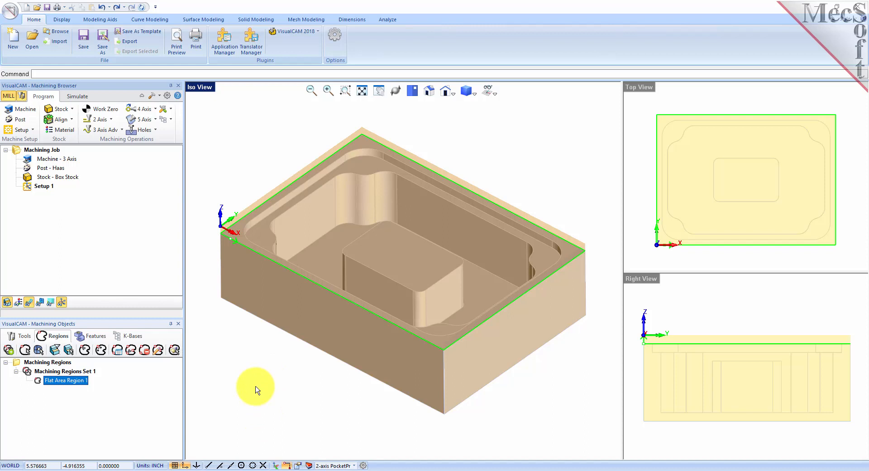
Pick the pocket's flat ledge face to add Flat Area Region 2 tracing its outer edge.
left_click(28, 371)
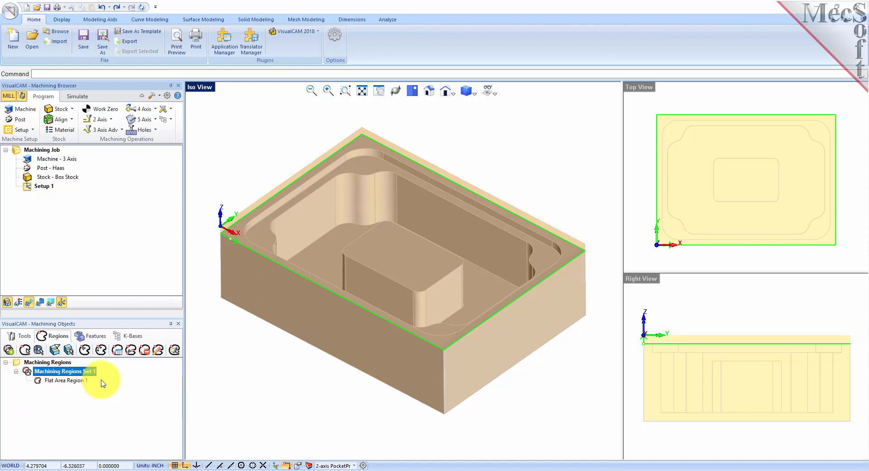
left_click(72, 381)
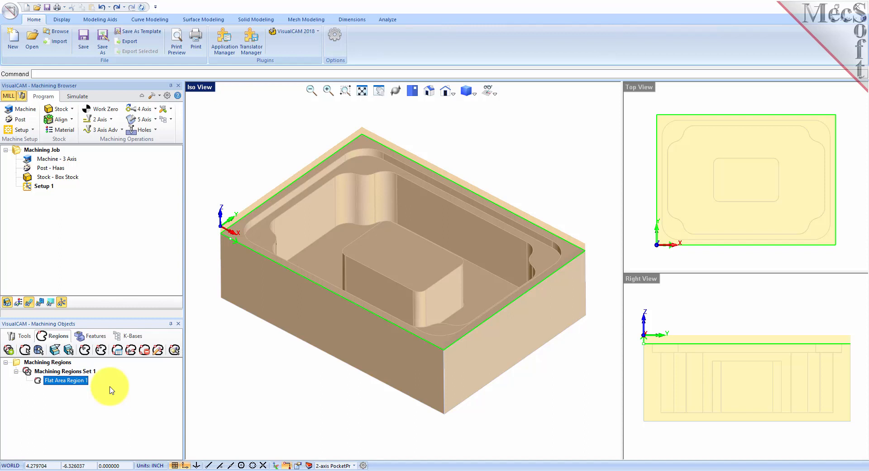
left_click(69, 353)
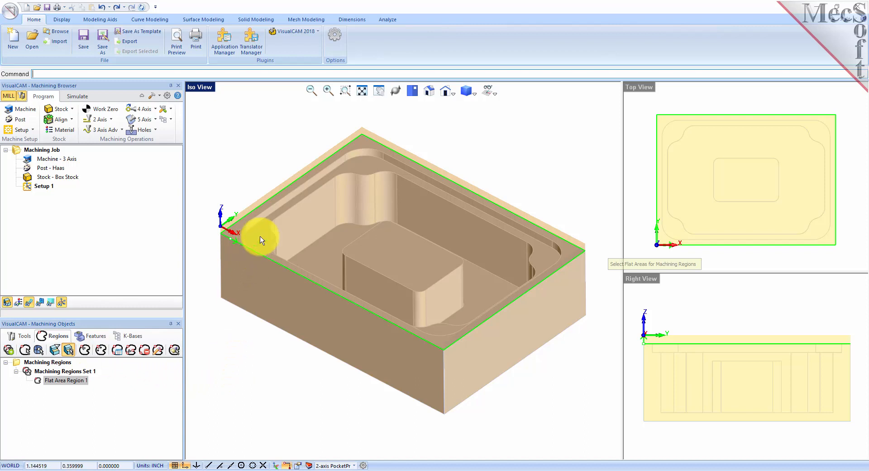
left_click(264, 236)
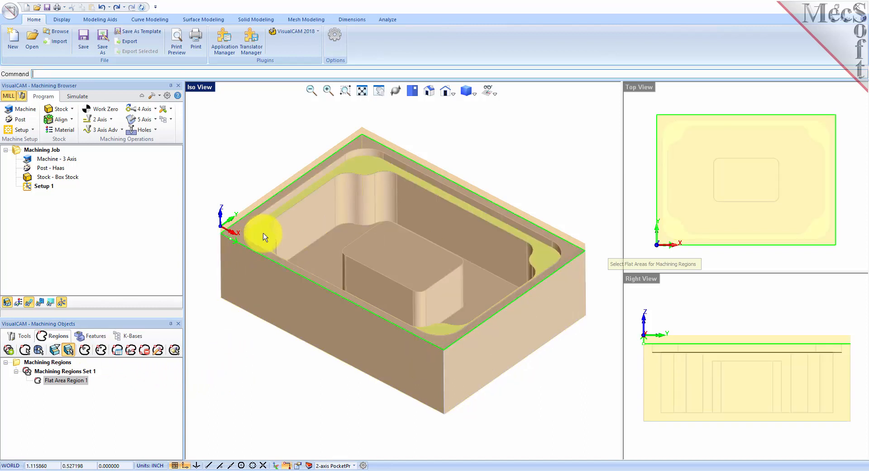
right_click(236, 336)
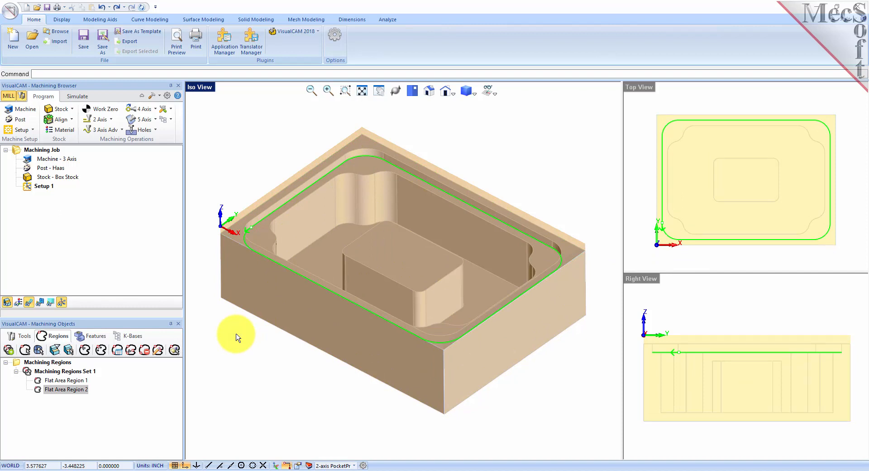
left_click(38, 390)
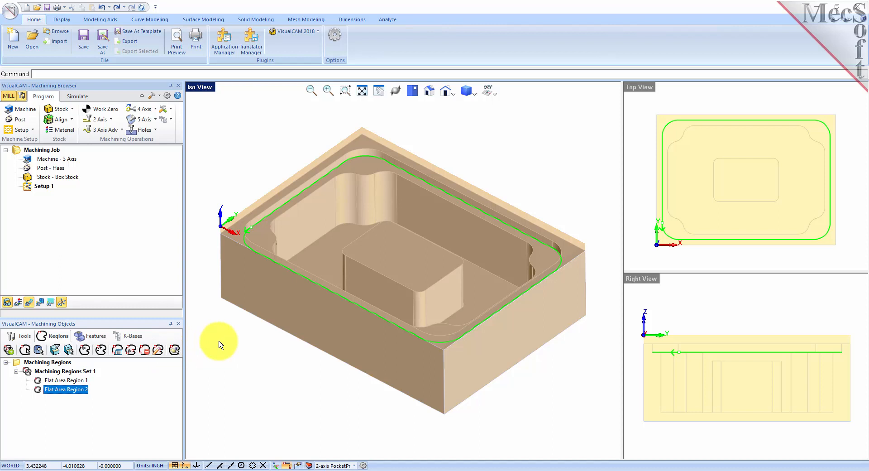
left_click(55, 350)
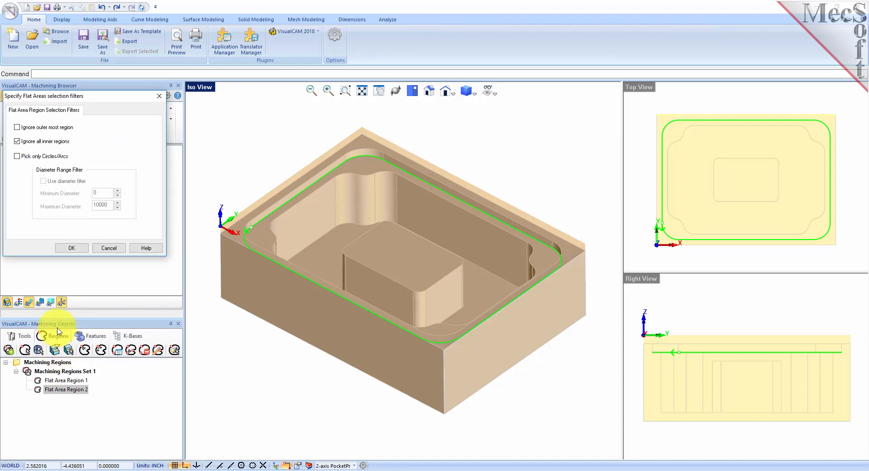
Change the flat-area filter to ignore the outermost region instead of inner regions.
left_click(17, 142)
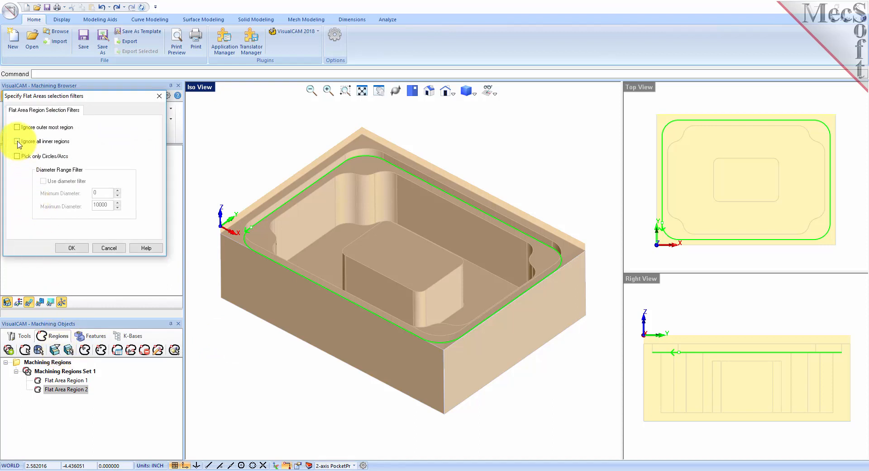
left_click(17, 127)
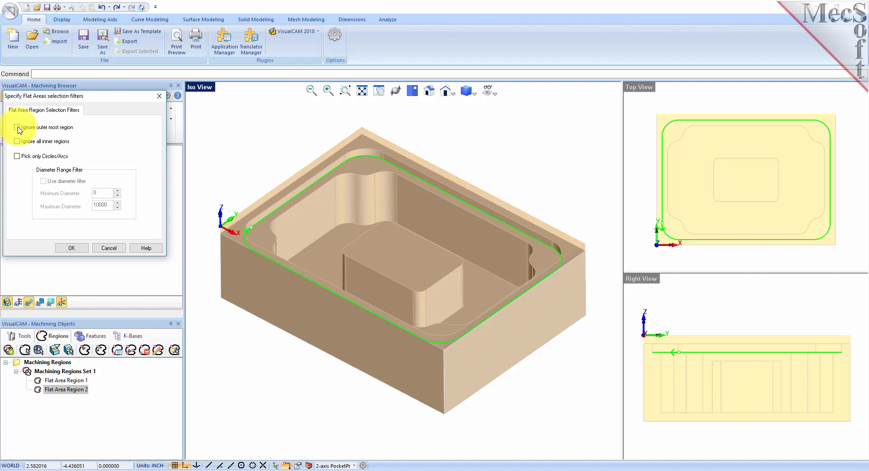
left_click(72, 248)
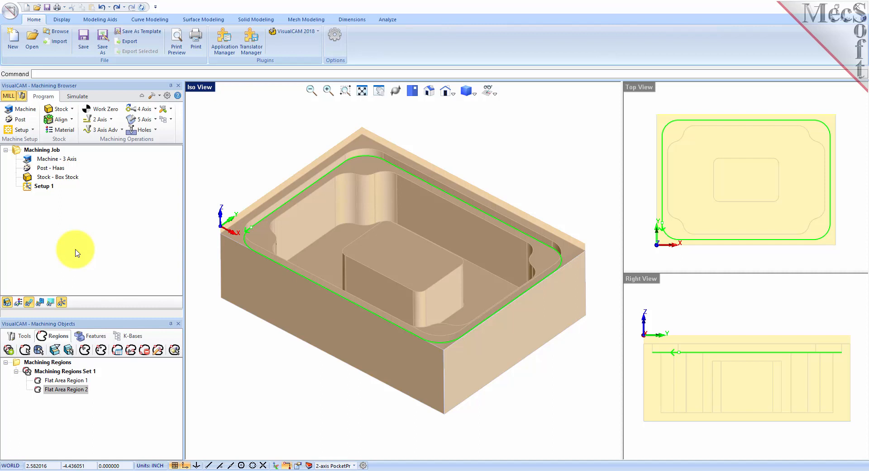
Pick the pocket ledge face to create Flat Area Region 3 and review all three boundaries.
left_click(70, 353)
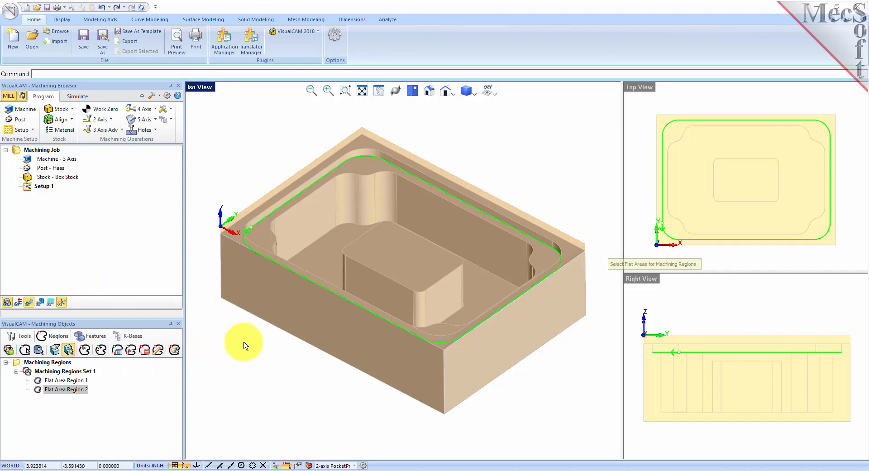
left_click(264, 235)
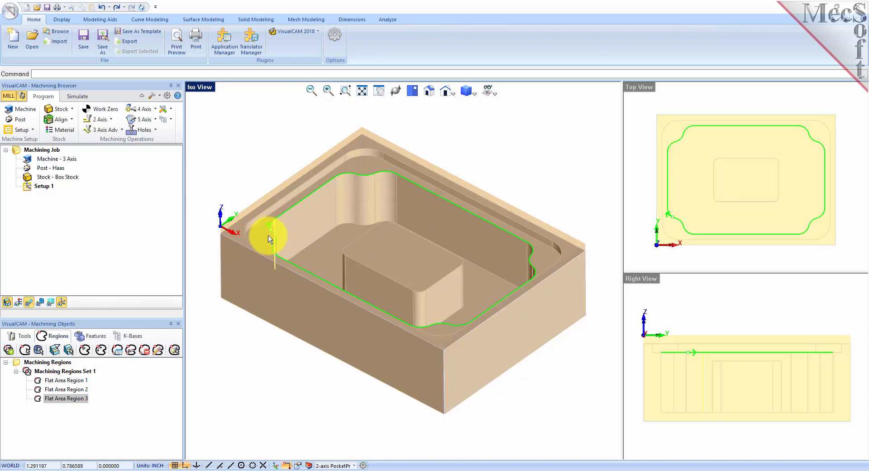
left_click(45, 398)
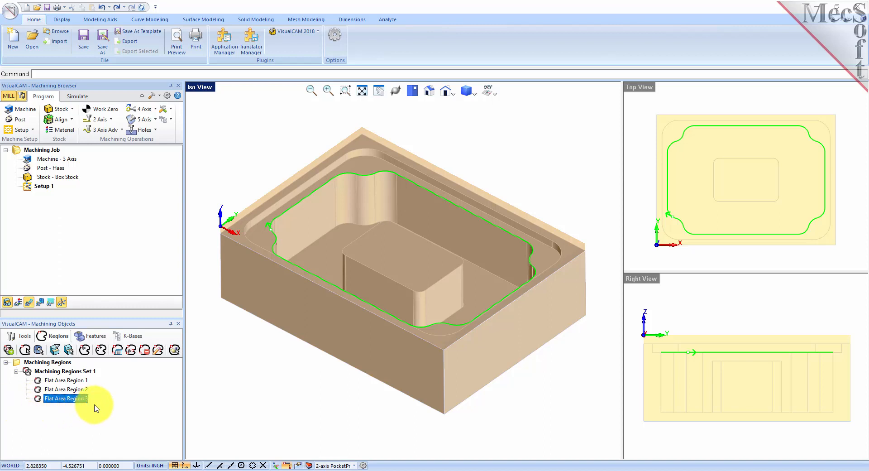
left_click(79, 381)
left_click(78, 390)
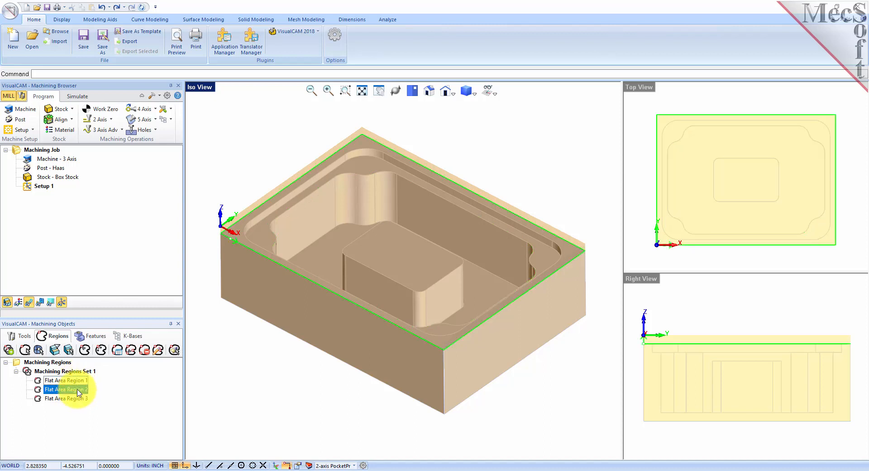
left_click(79, 399)
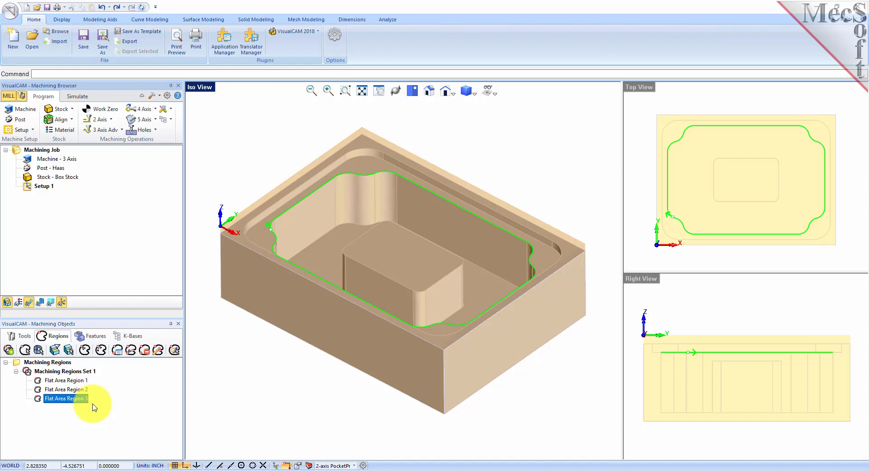
left_click(23, 336)
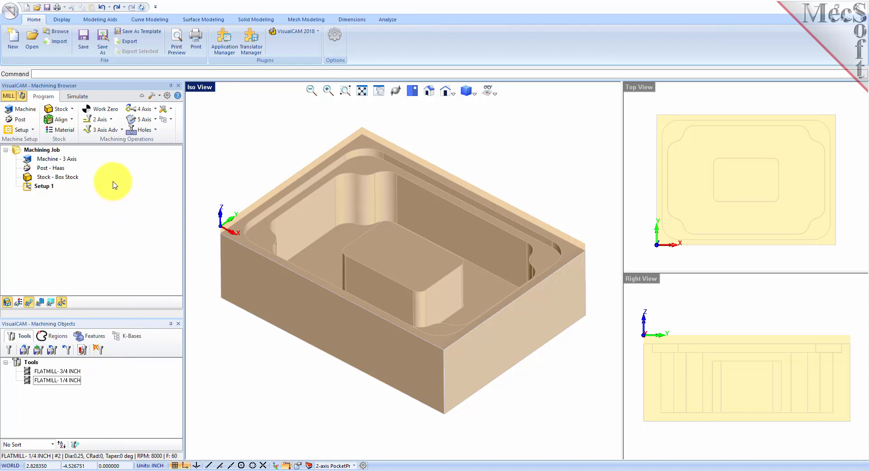
Start a new 2½ Axis Facing operation.
left_click(111, 120)
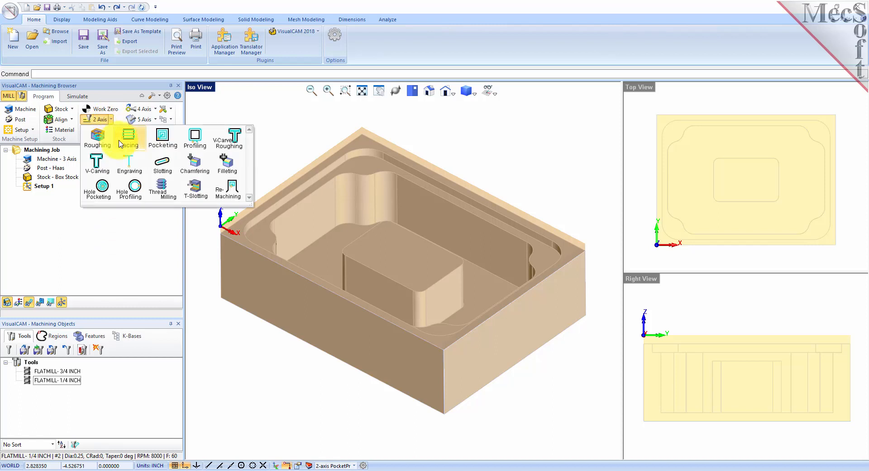
left_click(141, 149)
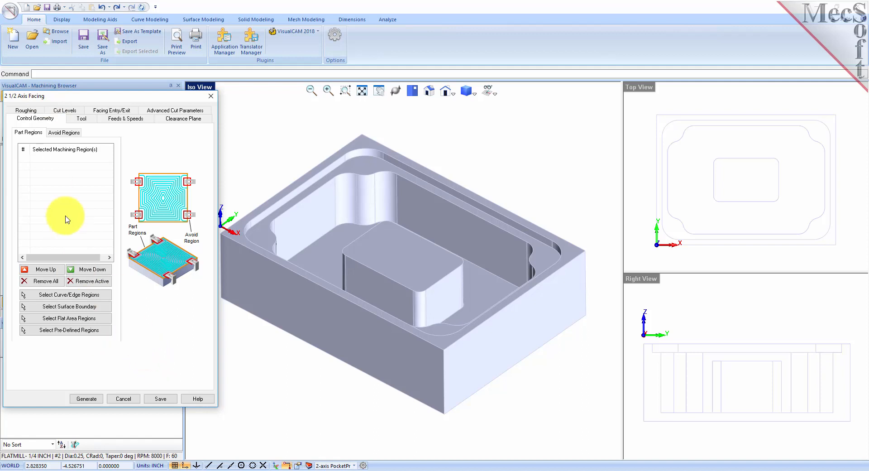
left_click(65, 133)
left_click(38, 135)
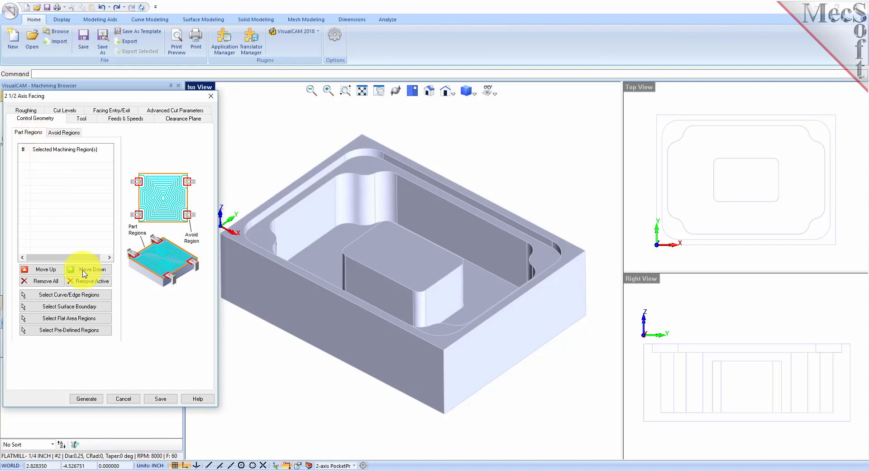
Set the facing part region to Flat Area Region 1, the outer stock boundary.
left_click(101, 335)
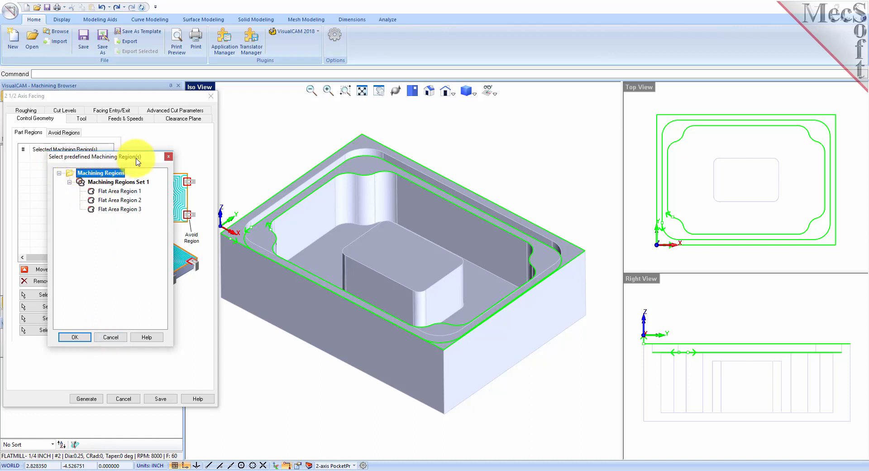
left_click(126, 183)
left_click(127, 191)
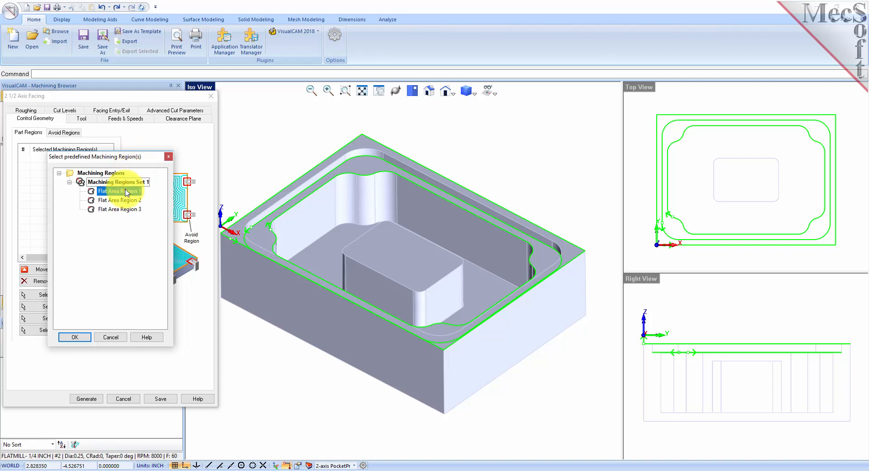
left_click(127, 200)
left_click(127, 210)
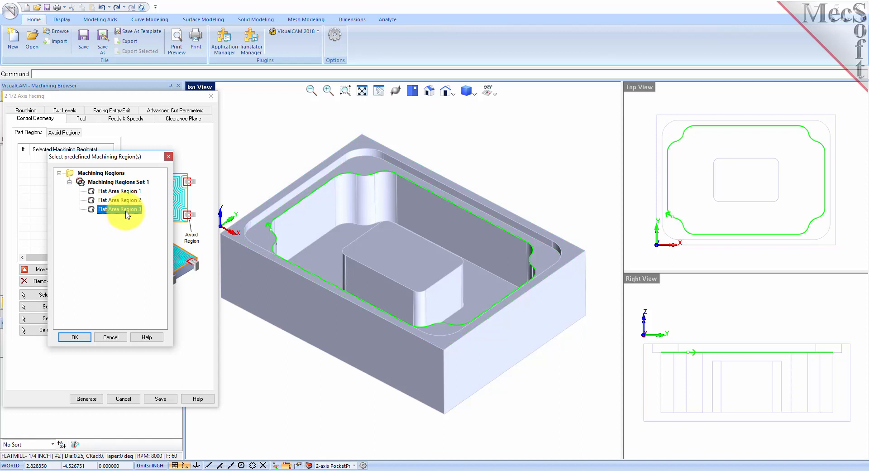
left_click(123, 190)
left_click(126, 200)
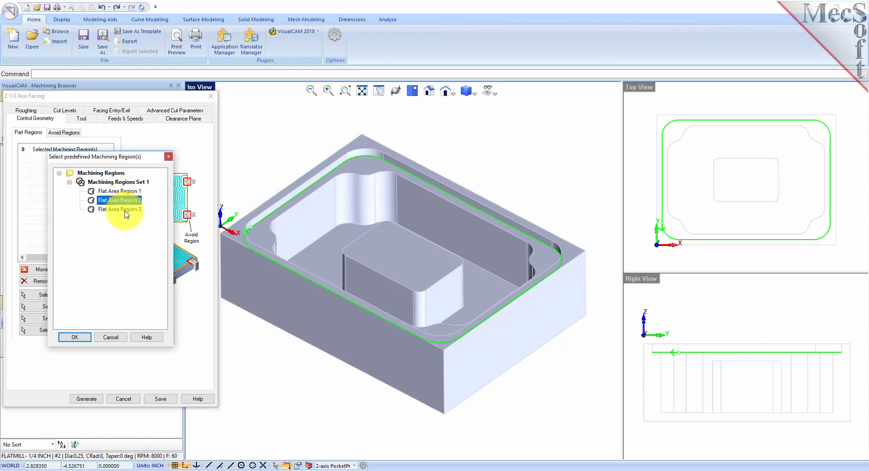
left_click(127, 210)
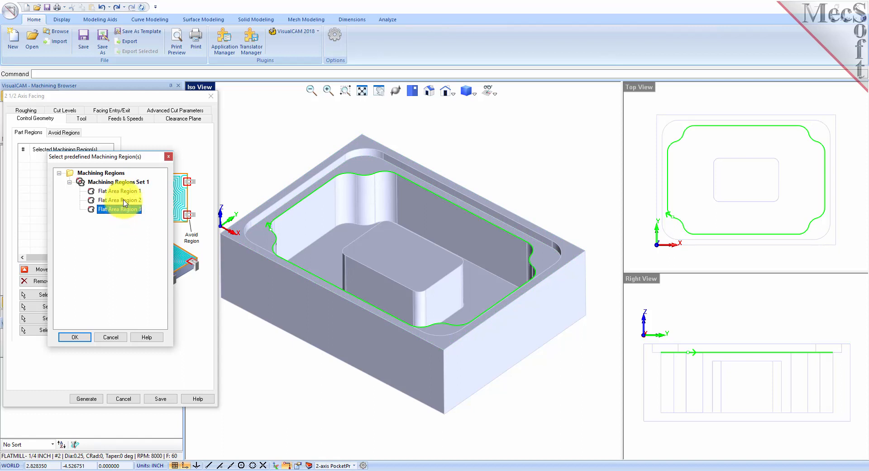
left_click(123, 191)
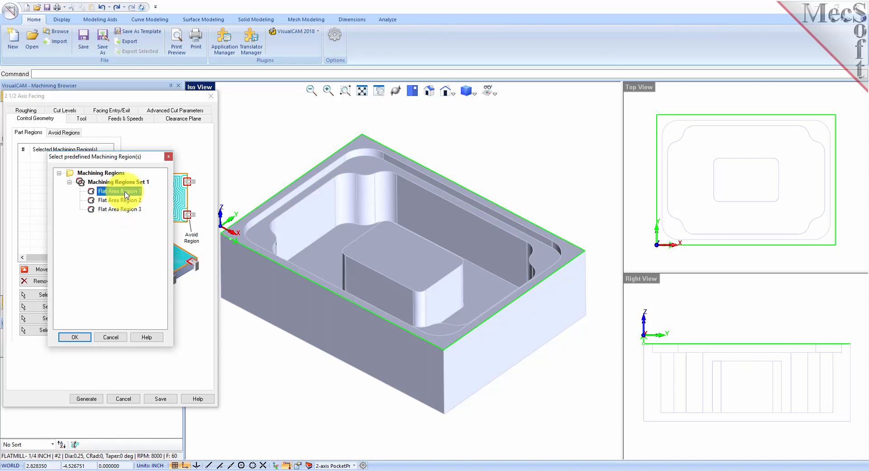
left_click(83, 339)
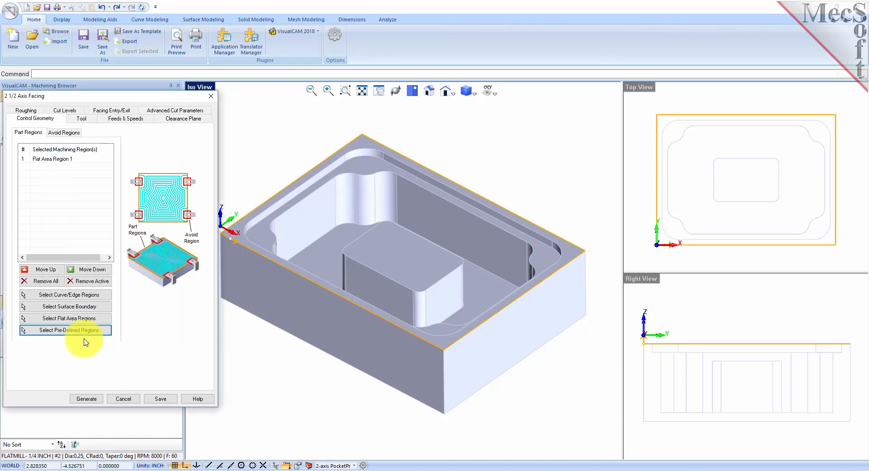
left_click(57, 159)
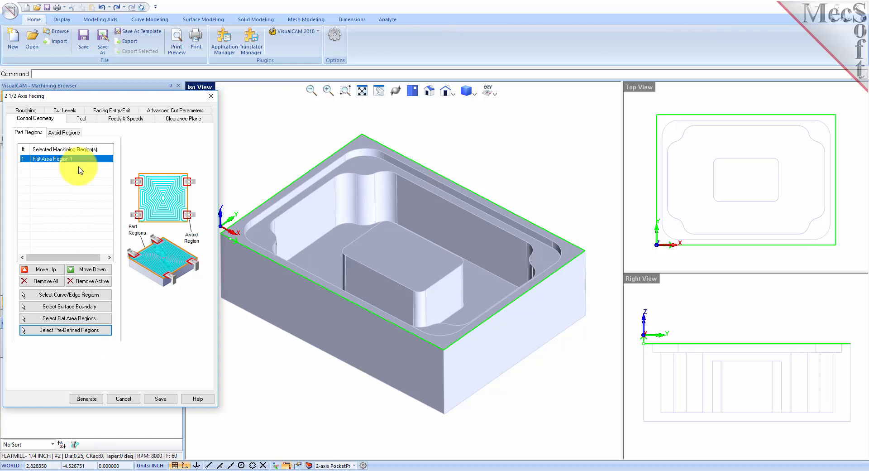
Assign the FLATMILL-3/4 INCH tool to the facing operation.
left_click(82, 119)
left_click(72, 145)
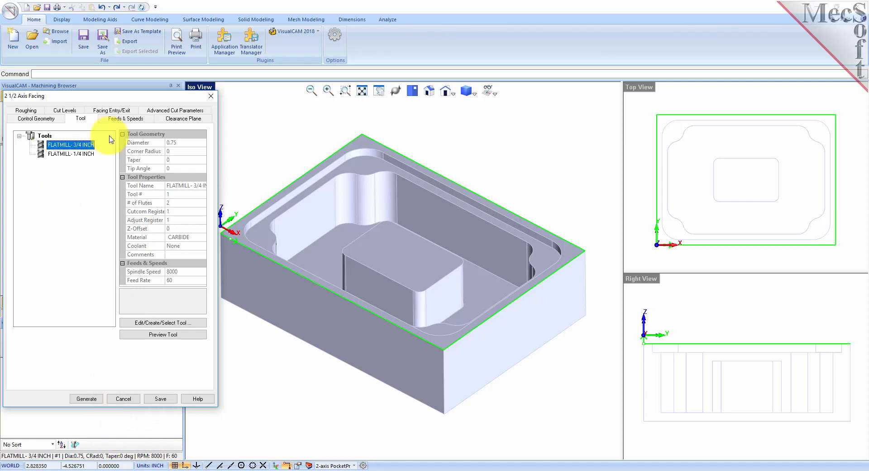
left_click(125, 118)
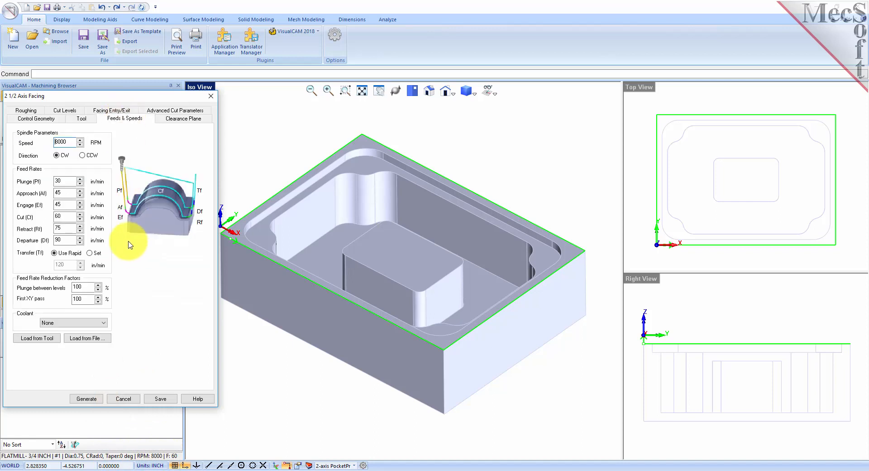
Load the facing feeds and speeds from the tool and use Clearance Plane for cut transfers.
left_click(55, 340)
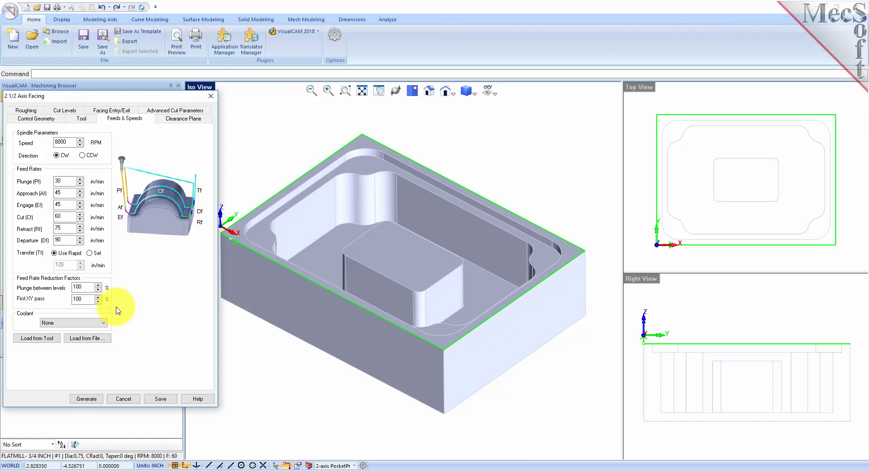
left_click(184, 119)
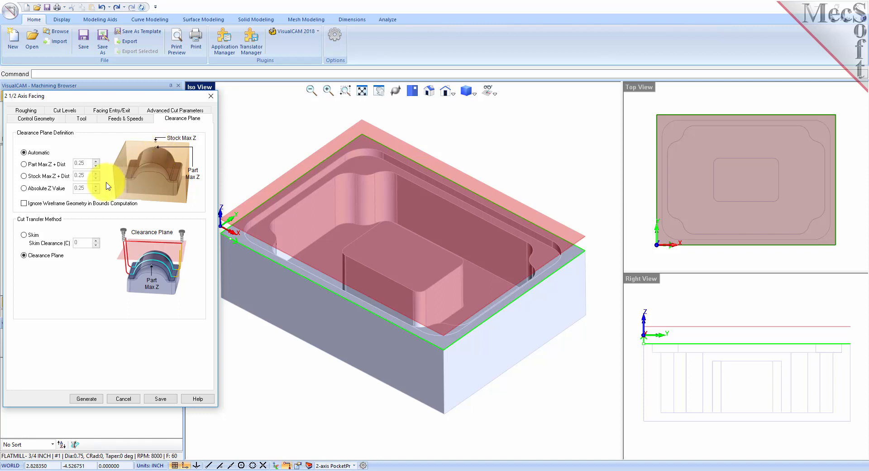
left_click(24, 255)
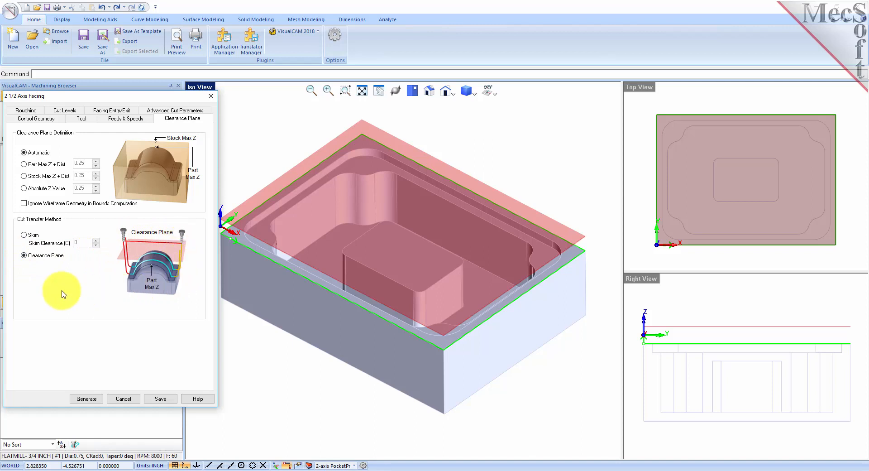
mouse_move(403, 406)
middle_mouse_down()
mouse_move(401, 382)
mouse_move(401, 405)
middle_mouse_up()
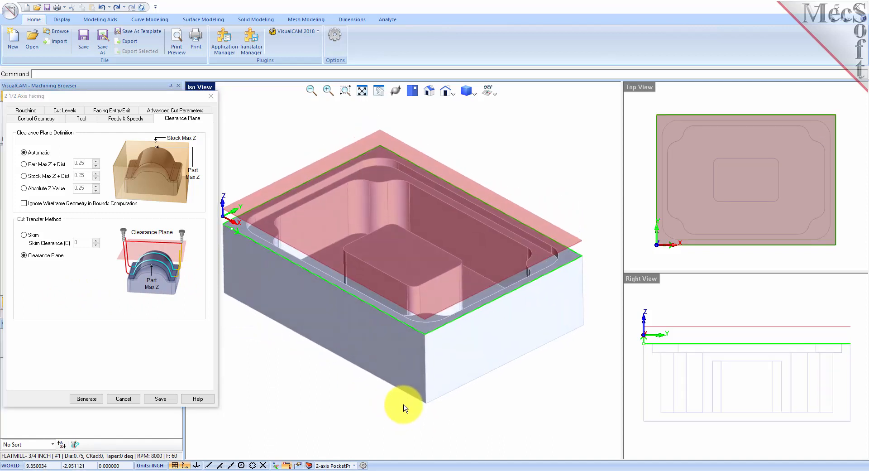
Set facing roughing tolerance 0.001, stock 0, Mixed direction and a 30% tool-diameter stepover.
left_click(30, 112)
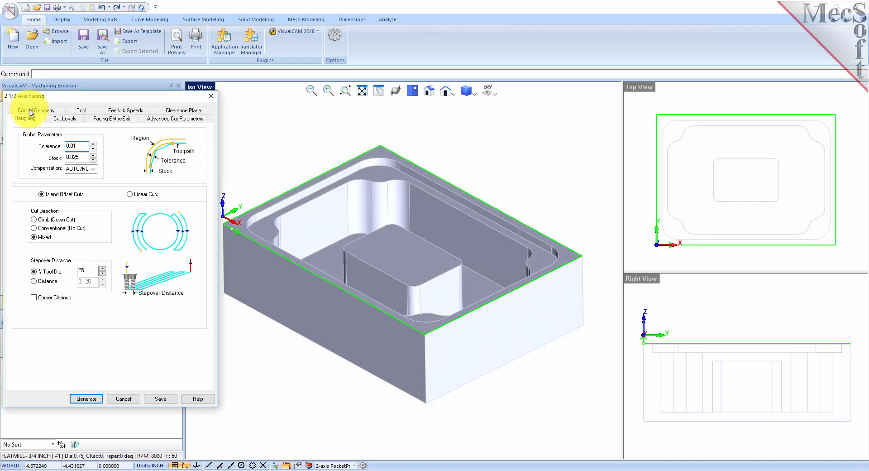
double_click(73, 145)
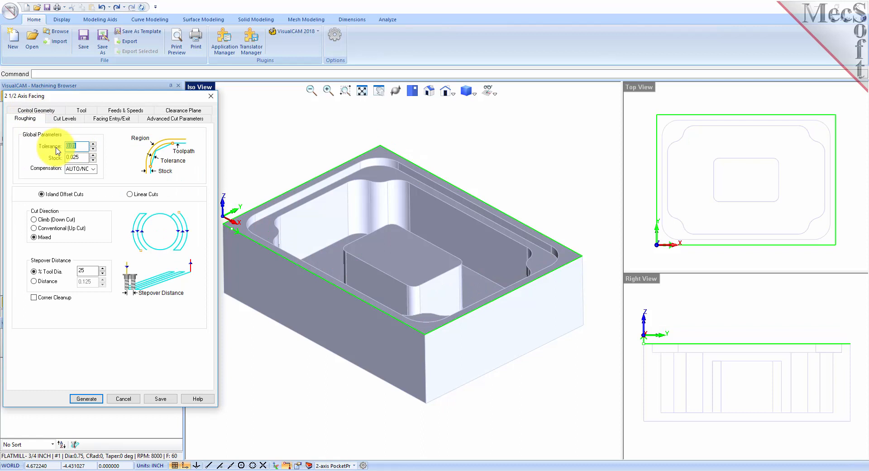
type("0.001")
key("Tab")
type("0")
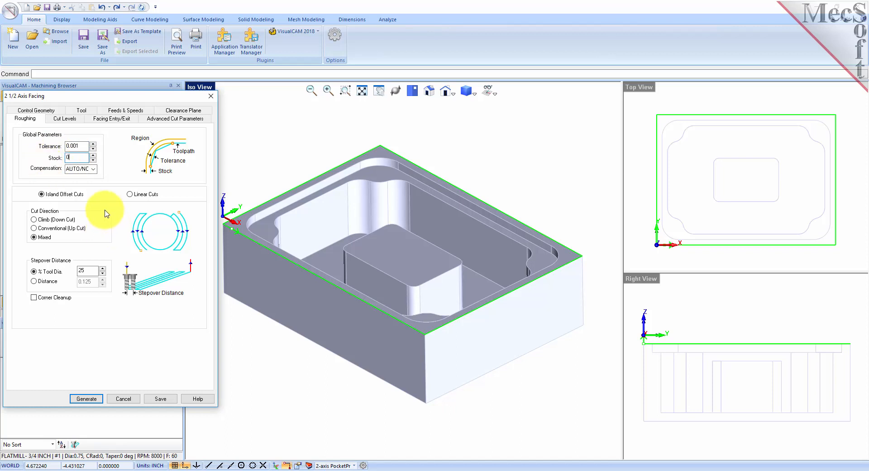
left_click(42, 195)
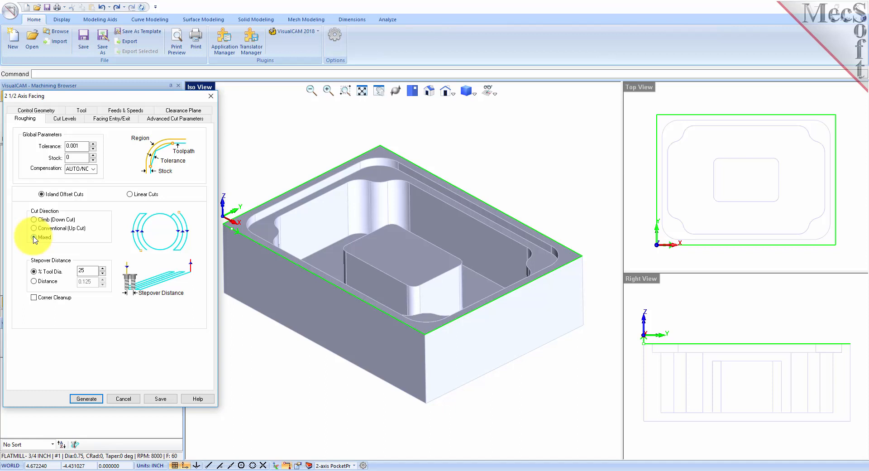
left_click(34, 237)
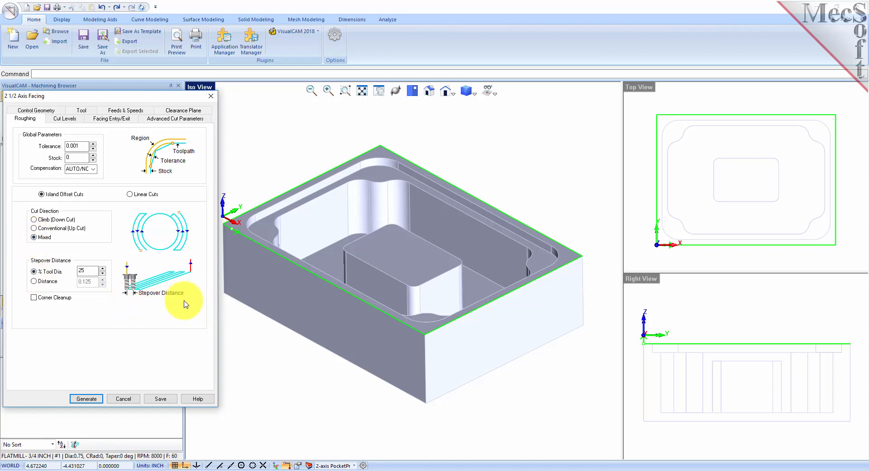
double_click(84, 270)
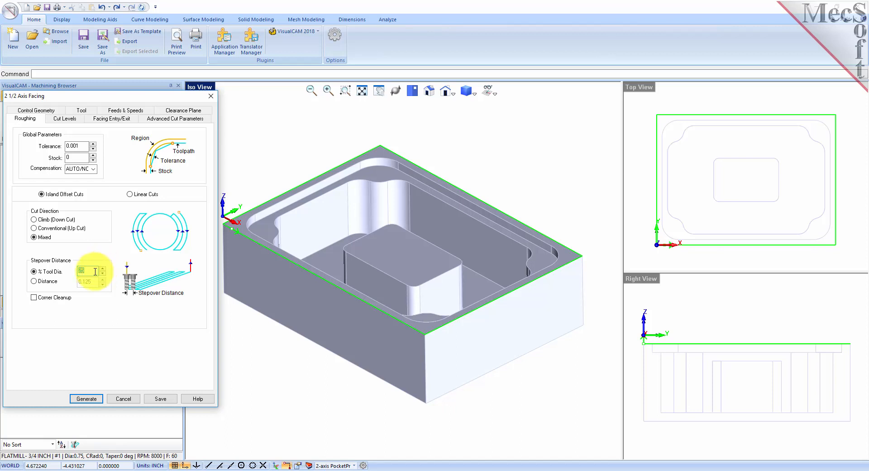
type("30")
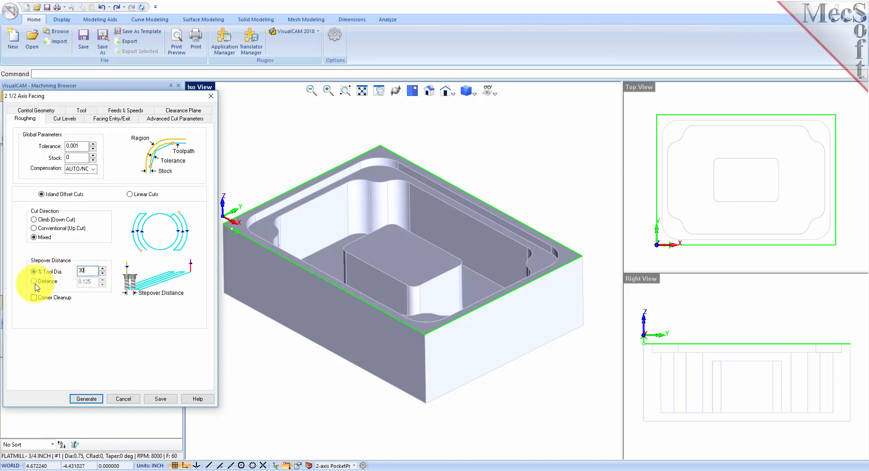
left_click(64, 118)
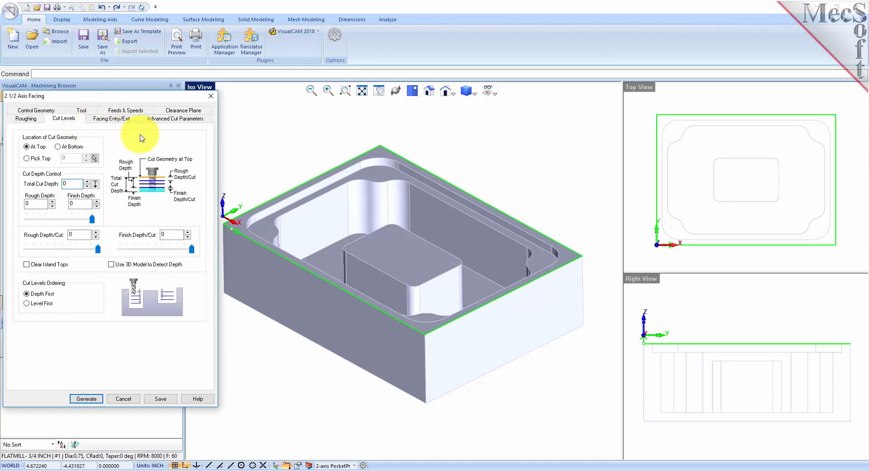
Place the facing cut geometry At Bottom with a Total Cut Depth of 0.25.
left_click(57, 147)
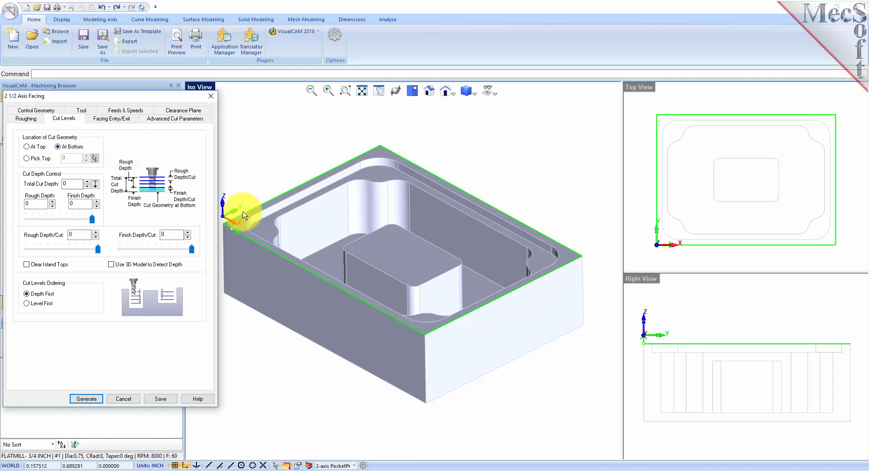
left_click(240, 236)
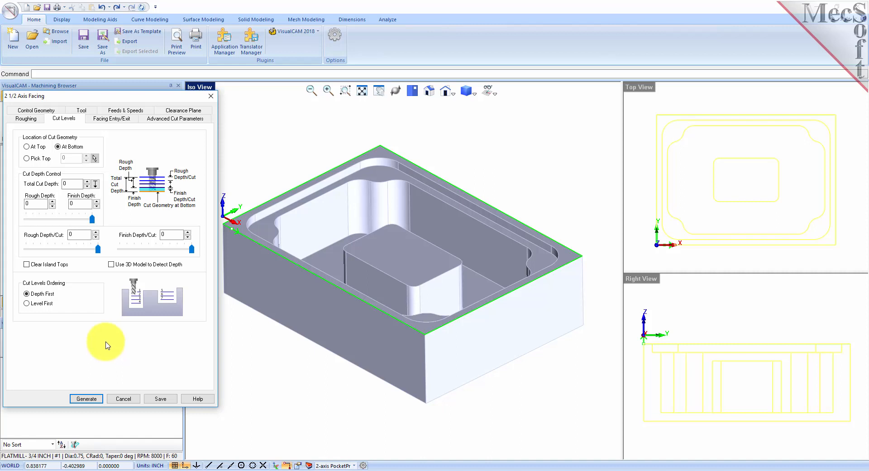
left_click_drag(69, 183, 59, 182)
type("0.25")
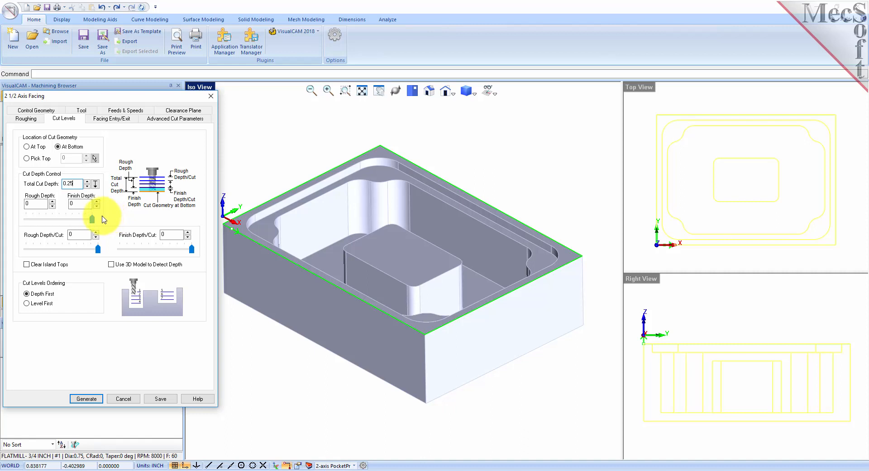
Generate the facing toolpath with 0.25 rough depth, 0.25 per cut, ordered depth first.
mouse_move(92, 219)
left_mouse_down()
mouse_move(36, 221)
mouse_move(97, 225)
left_mouse_up()
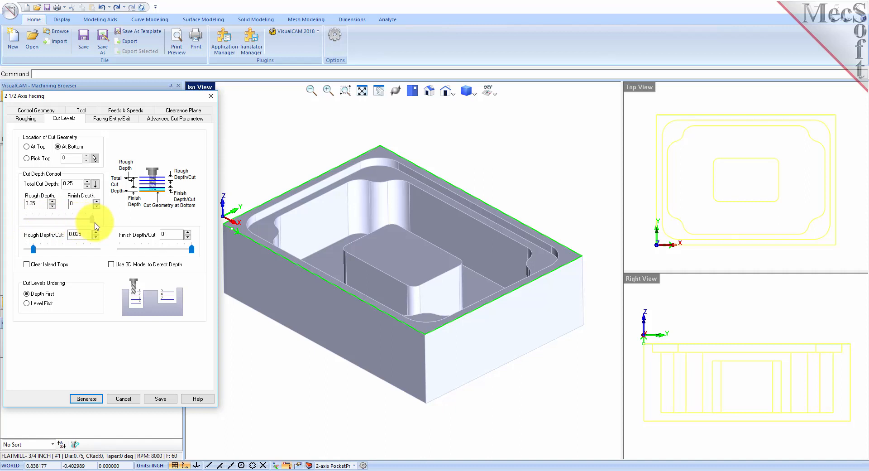
left_click(41, 205)
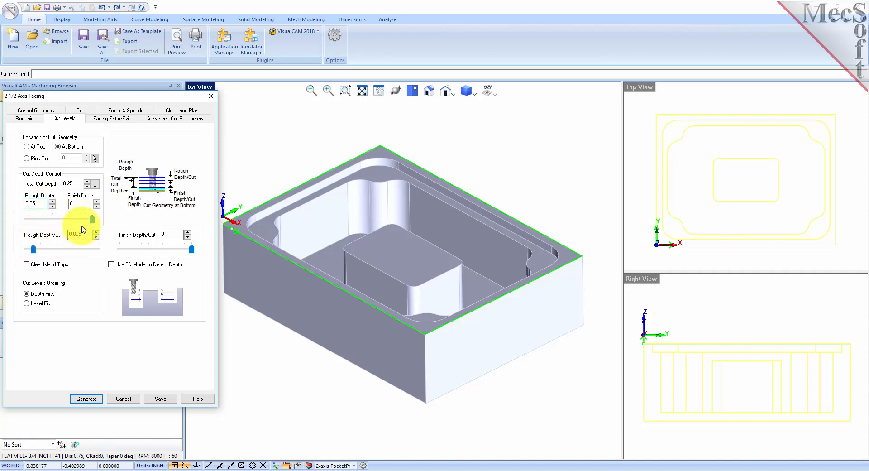
left_click_drag(91, 220, 63, 221)
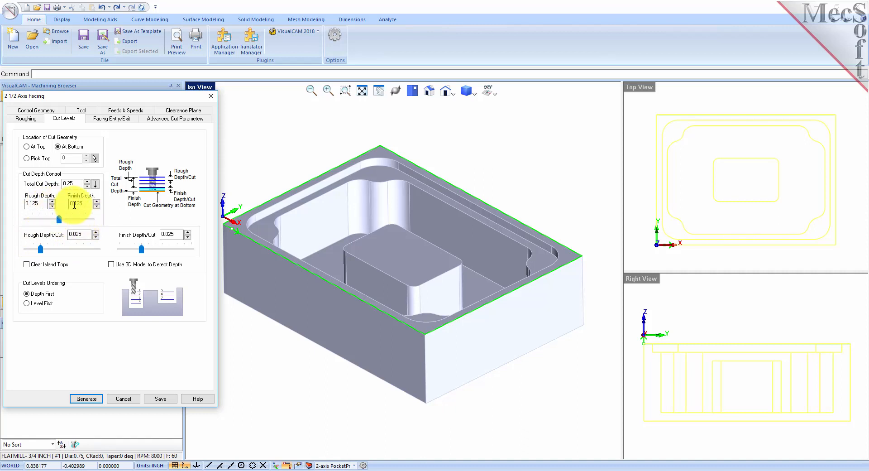
left_click_drag(60, 222, 95, 227)
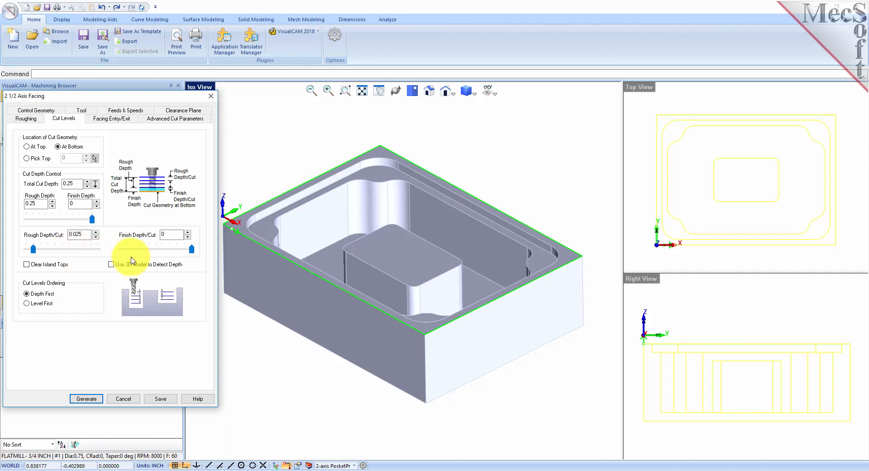
left_click_drag(33, 250, 99, 260)
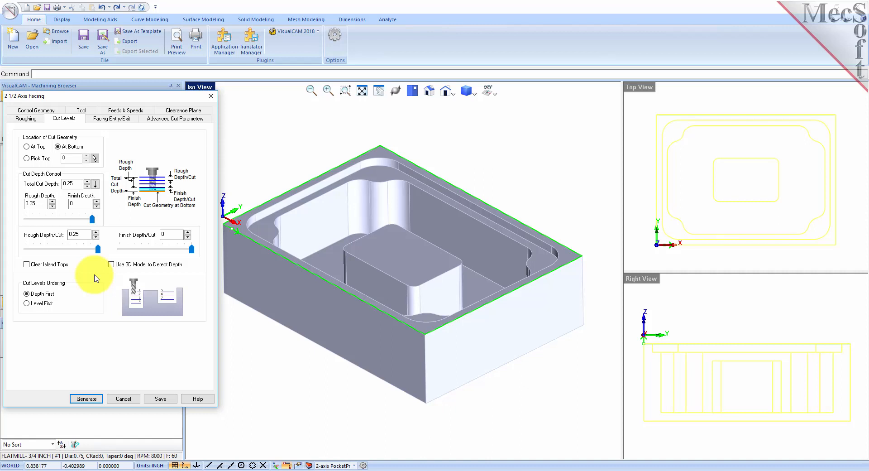
left_click(74, 183)
left_click(41, 201)
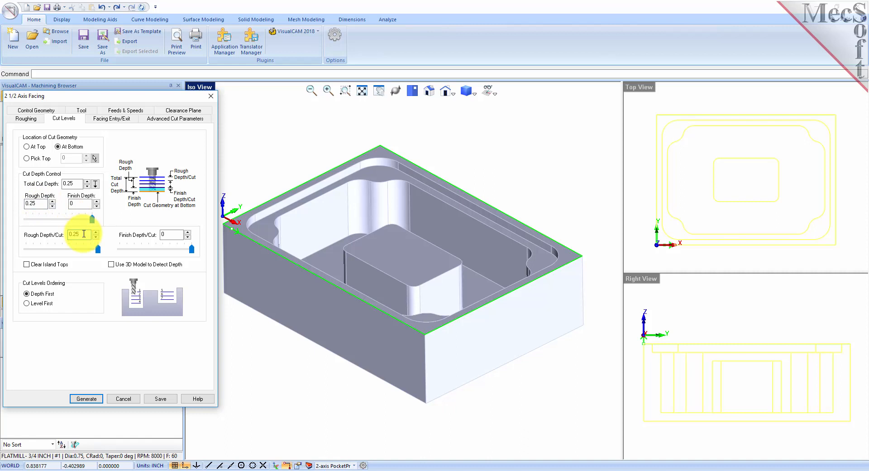
left_click(27, 294)
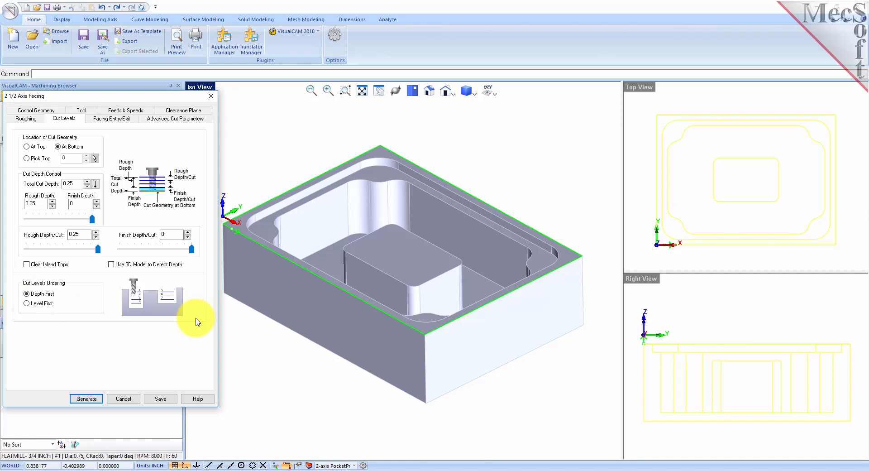
left_click(87, 398)
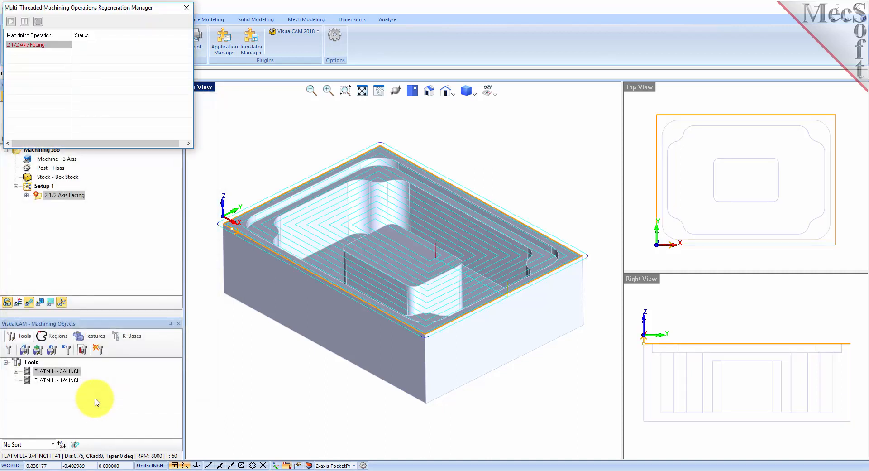
Inspect the facing toolpath from near the top, toggling its visibility, and open the simulation controls.
mouse_move(403, 312)
middle_mouse_down()
mouse_move(405, 367)
mouse_move(407, 313)
middle_mouse_up()
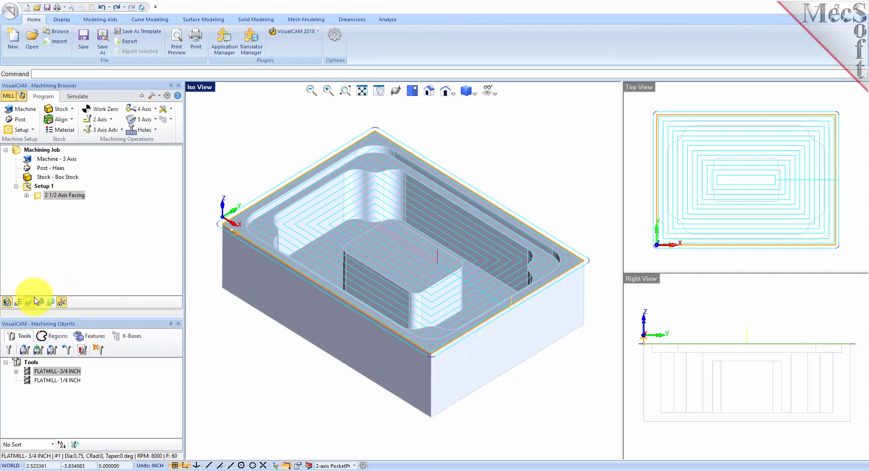
left_click(29, 303)
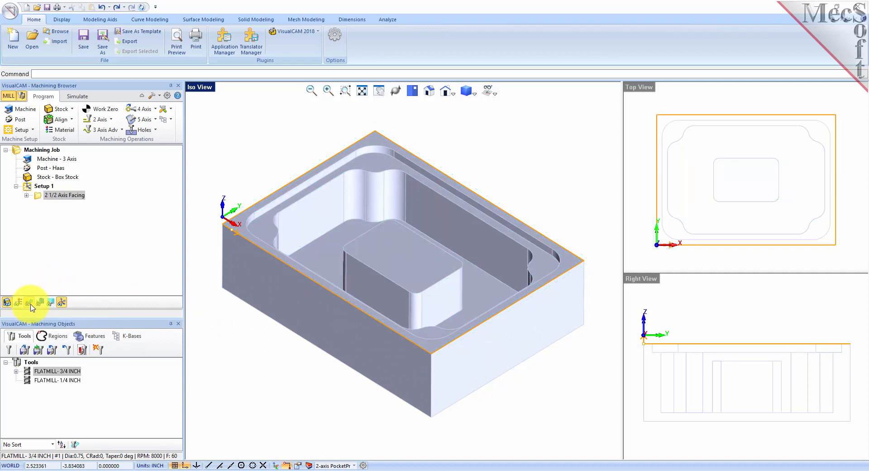
left_click(30, 303)
left_click(30, 302)
left_click(30, 303)
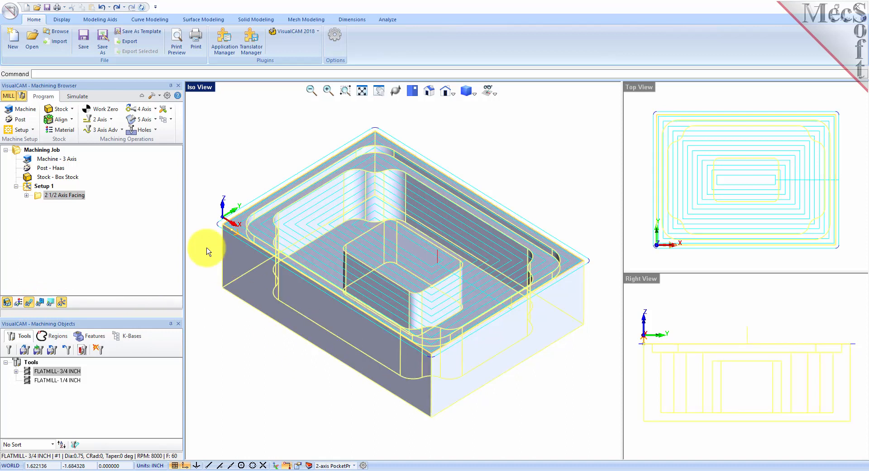
left_click(82, 100)
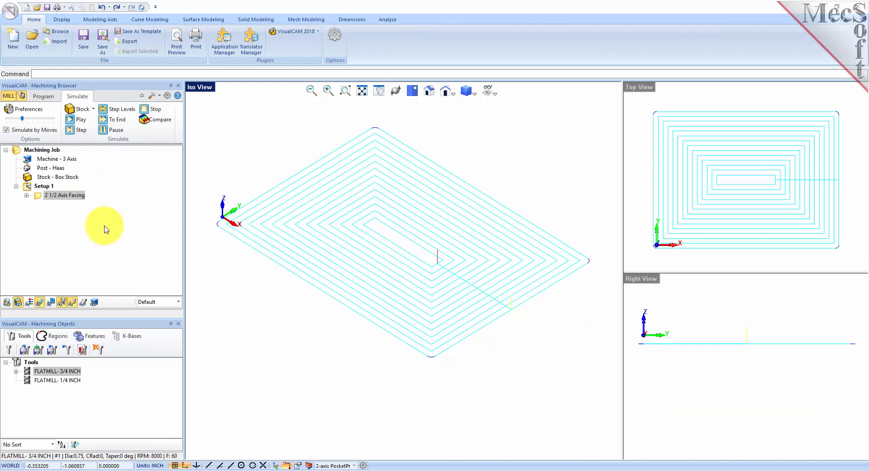
Hide the part model and set simulation preferences to a polygonal model at Fine accuracy.
left_click(7, 302)
left_click(8, 301)
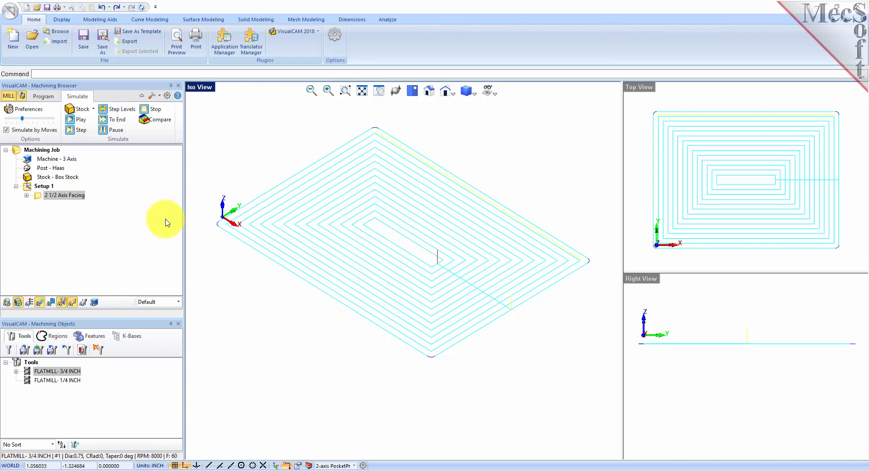
left_click(35, 111)
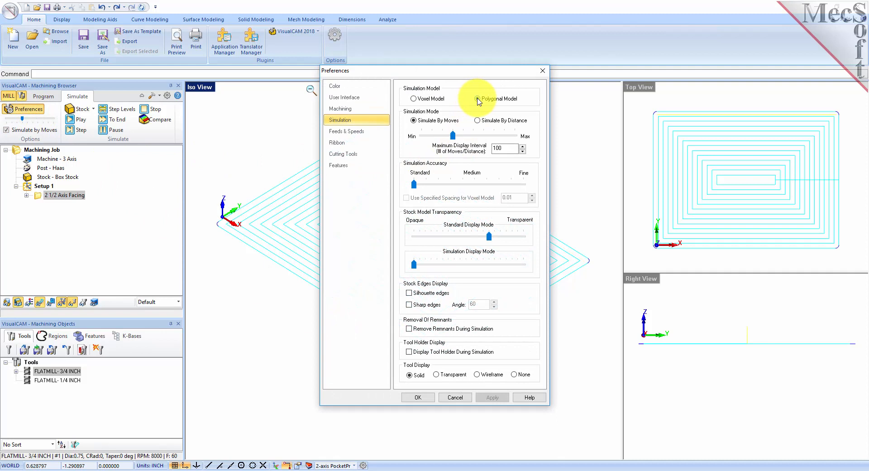
left_click_drag(413, 184, 523, 184)
left_click(423, 399)
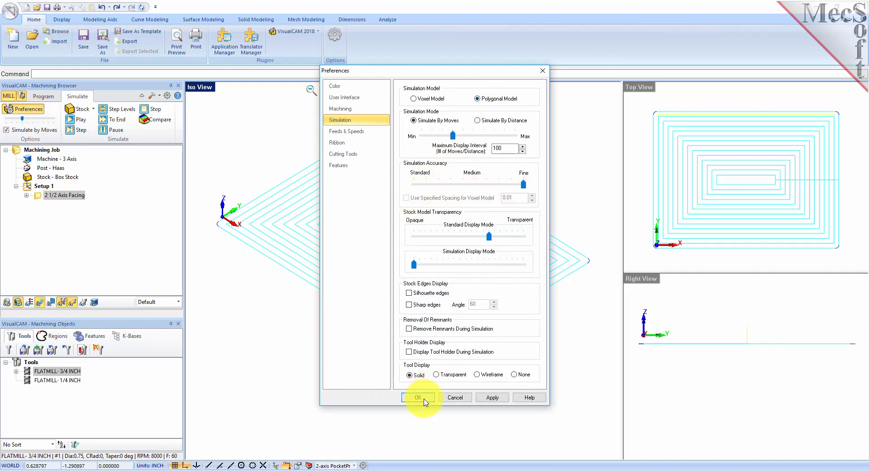
left_click(501, 270)
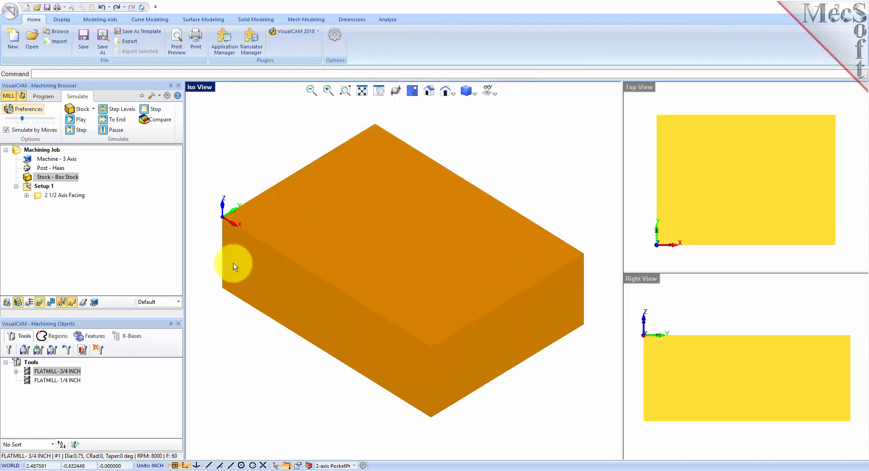
Turn off simulate by moves, raise the speed, and simulate the 2 1/2 Axis Facing operation.
left_click(6, 130)
left_click_drag(23, 119, 32, 120)
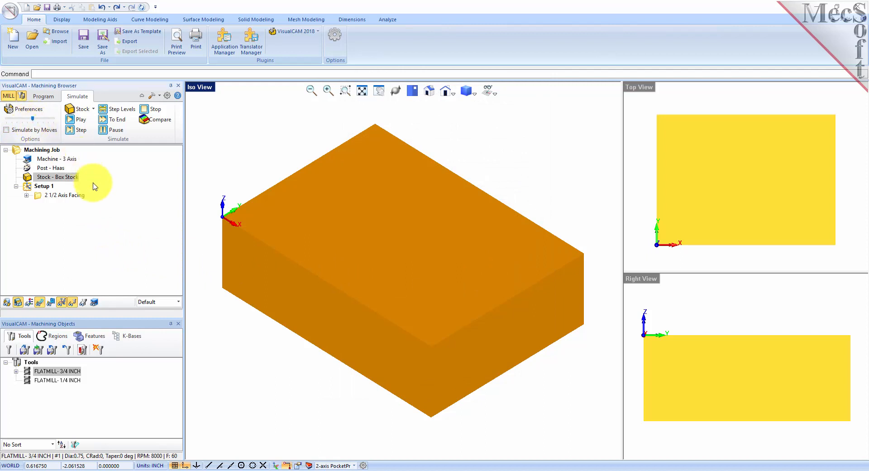
left_click(40, 195)
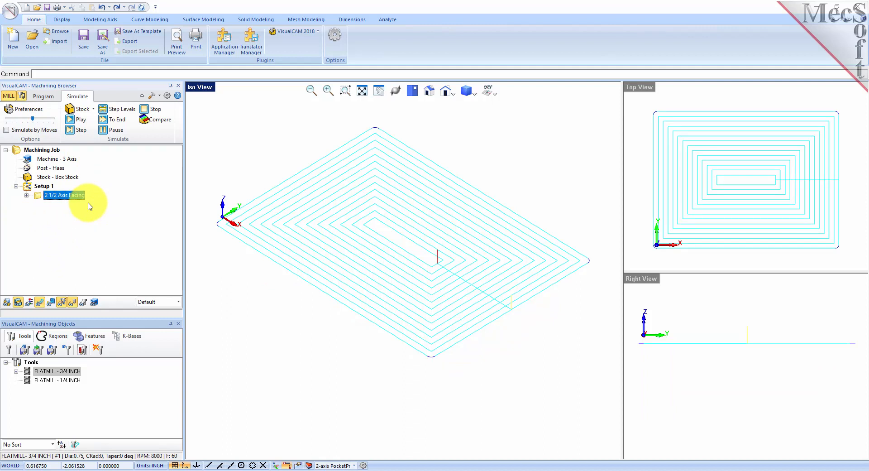
left_click(82, 120)
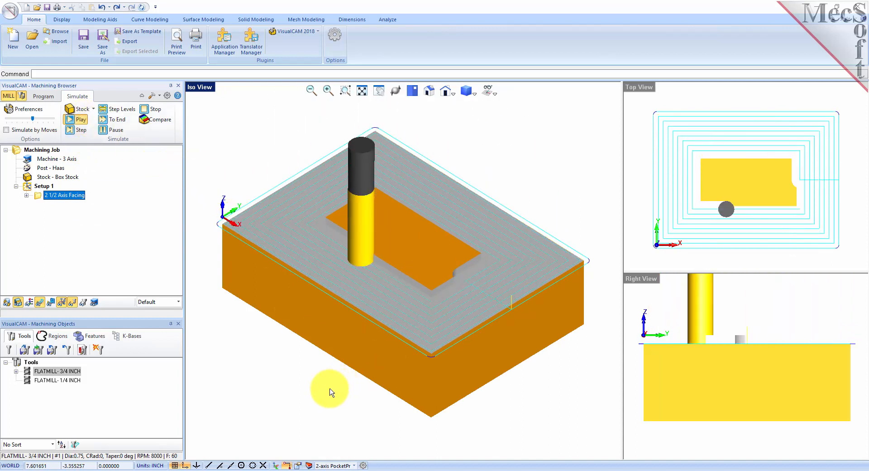
Run the facing simulation to the end and inspect the flat-faced stock with toolpaths toggled.
left_click(116, 120)
mouse_move(355, 398)
middle_mouse_down()
mouse_move(359, 361)
mouse_move(360, 407)
mouse_move(354, 400)
middle_mouse_up()
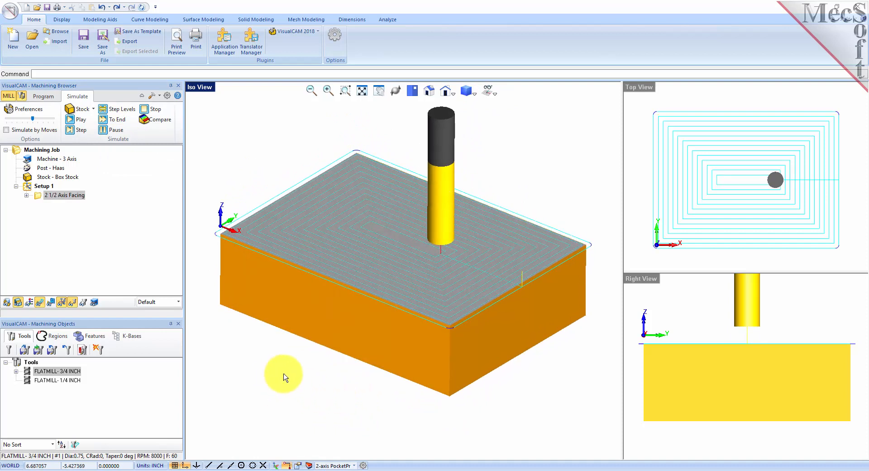
left_click(40, 304)
left_click(40, 305)
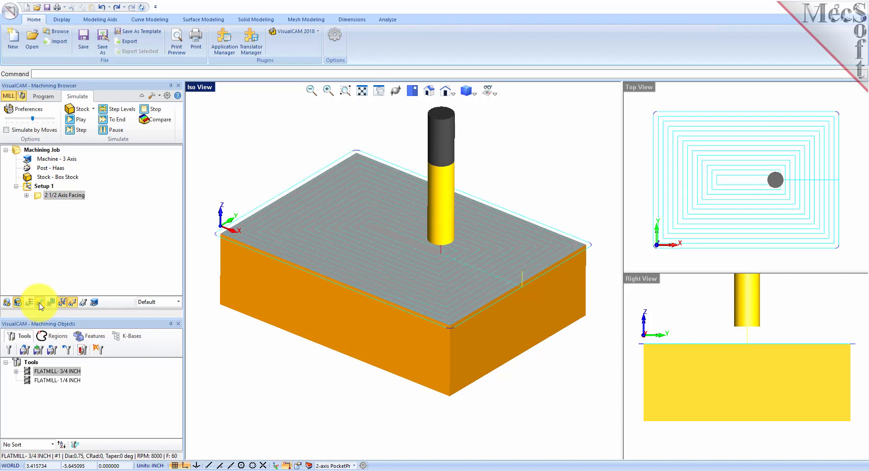
left_click(39, 304)
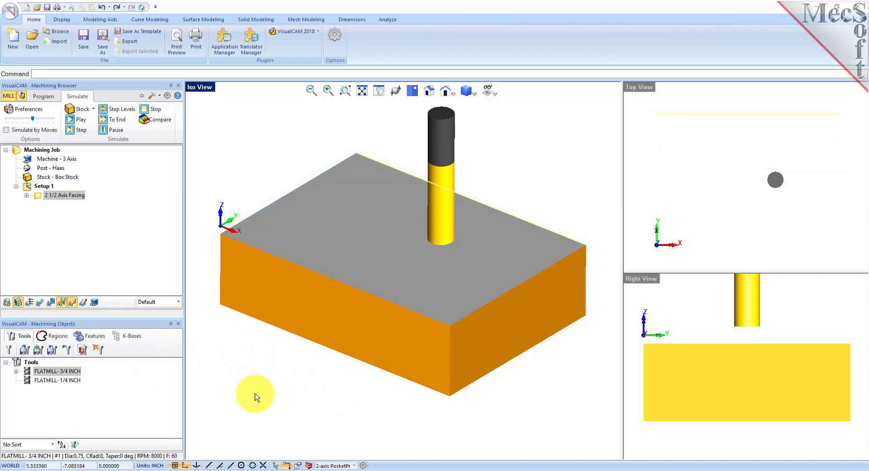
mouse_move(352, 394)
left_mouse_down()
mouse_move(349, 421)
mouse_move(354, 397)
left_mouse_up()
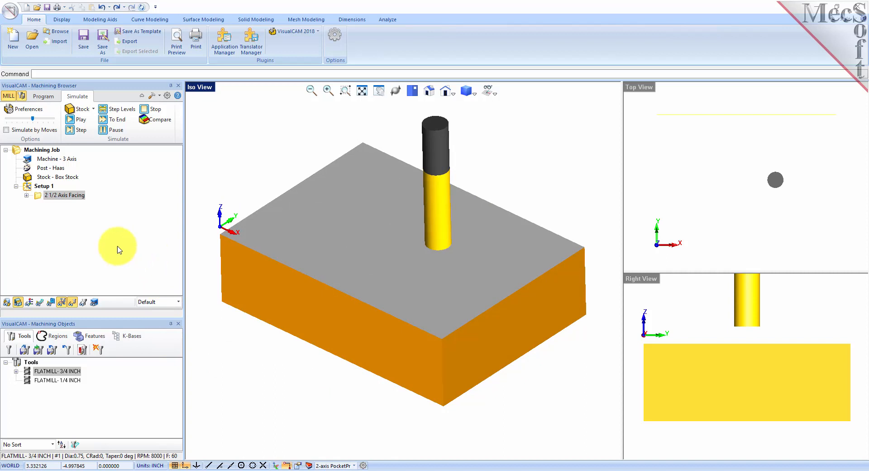
left_click(40, 302)
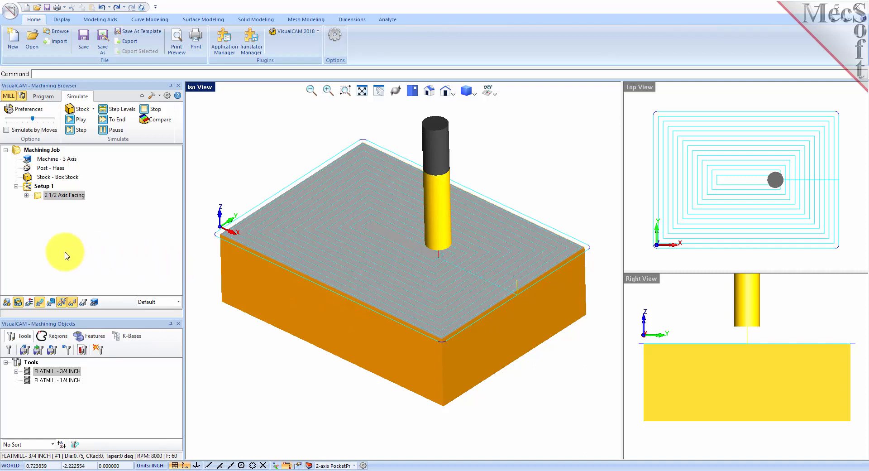
left_click(43, 96)
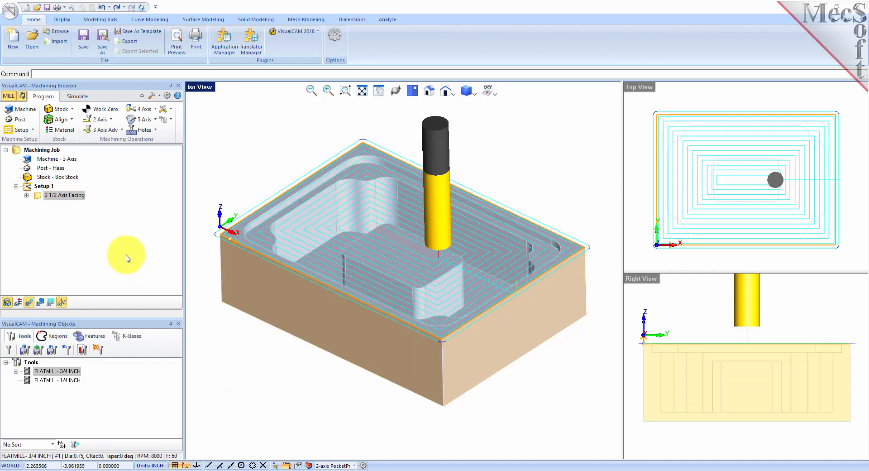
left_click(100, 119)
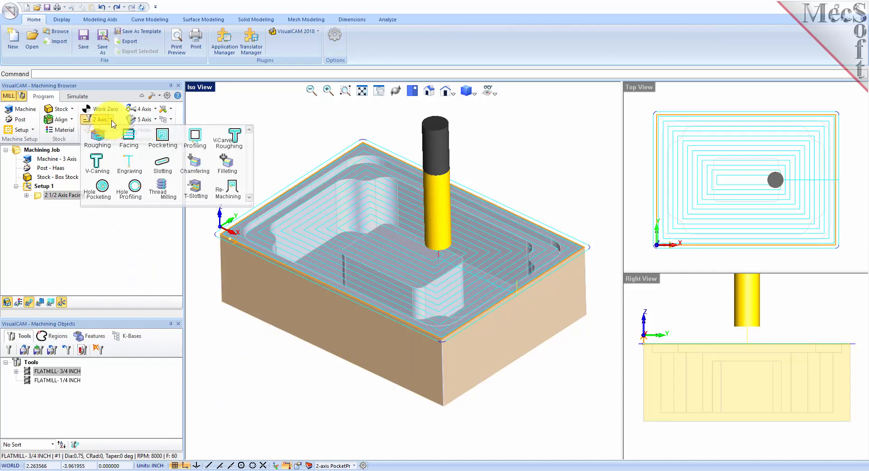
Create a 2 1/2 Axis Pocketing operation on pre-defined Flat Area Region 2.
left_click(174, 148)
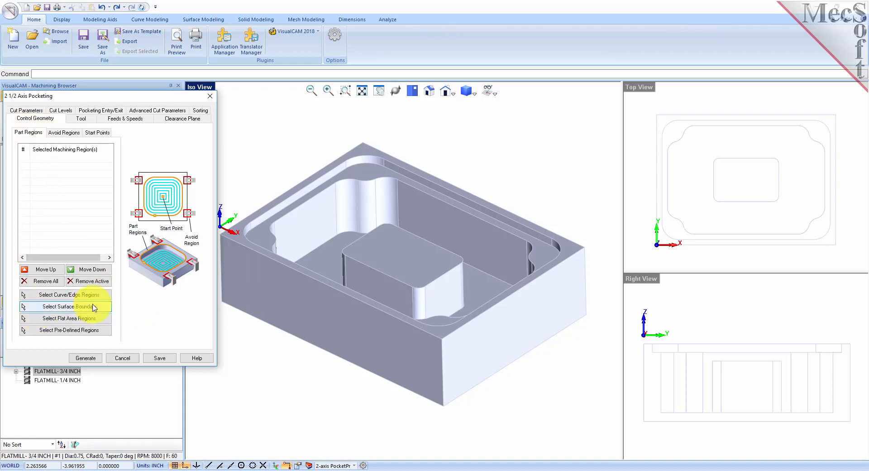
left_click(97, 332)
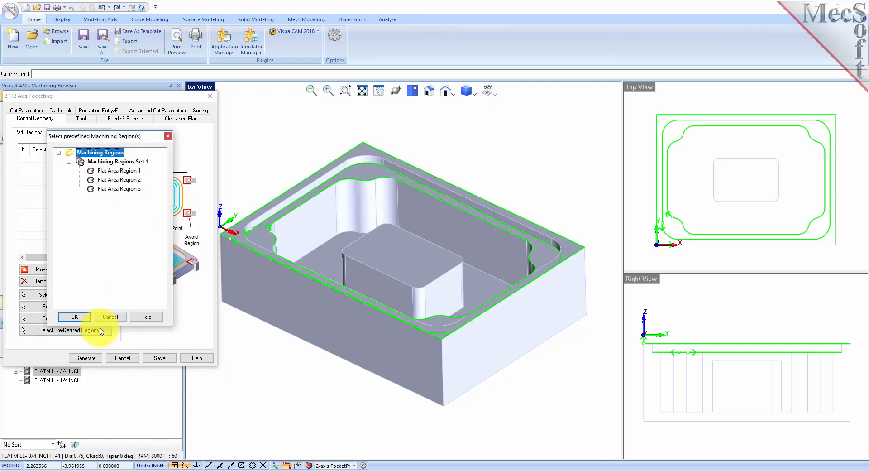
left_click(117, 180)
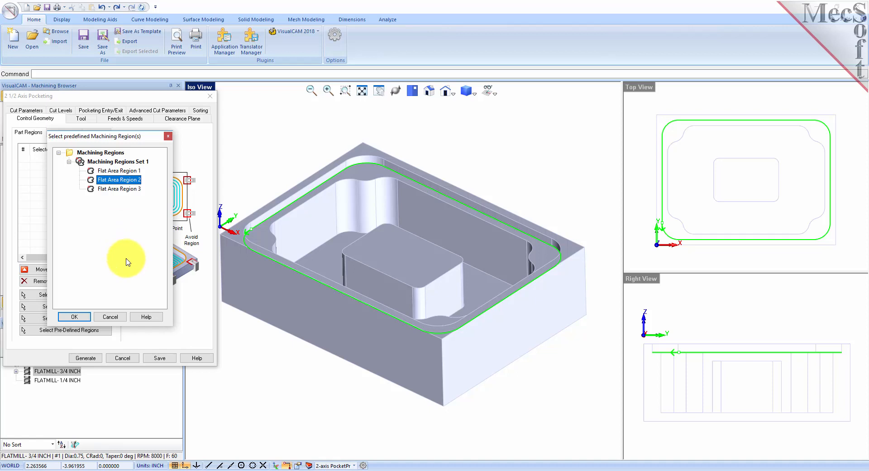
left_click(80, 318)
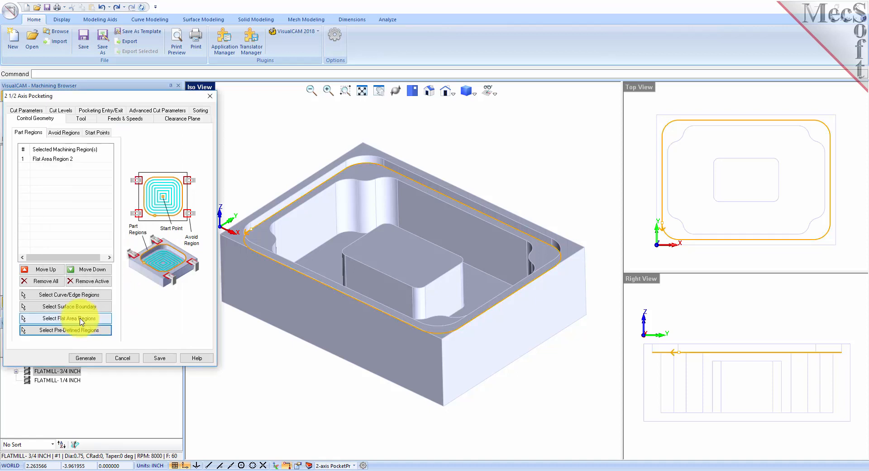
left_click(59, 159)
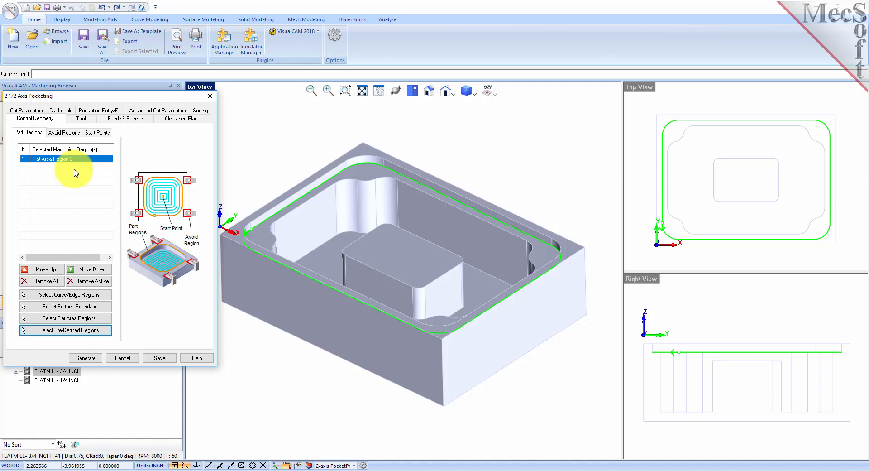
Choose the FLATMILL- 3/4 INCH tool for the pocketing operation.
left_click(82, 118)
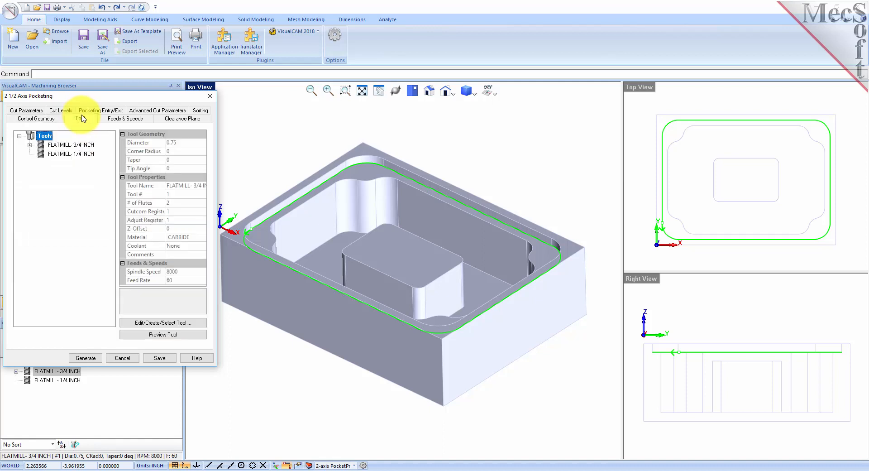
left_click(70, 145)
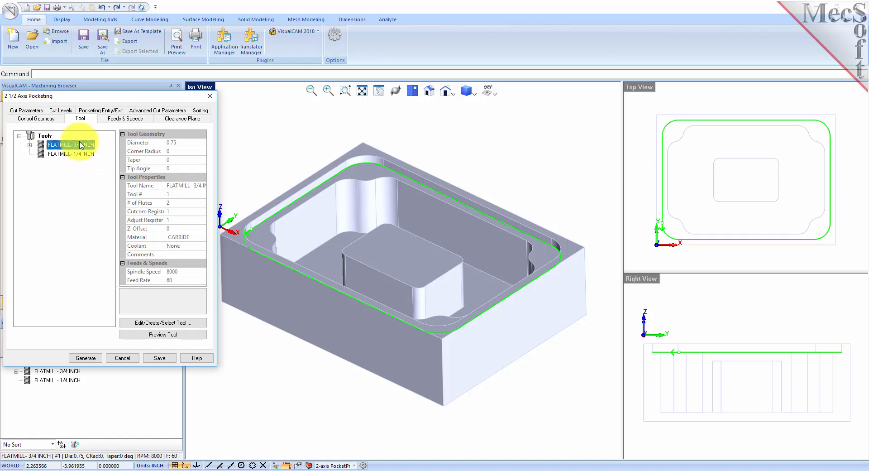
left_click(35, 110)
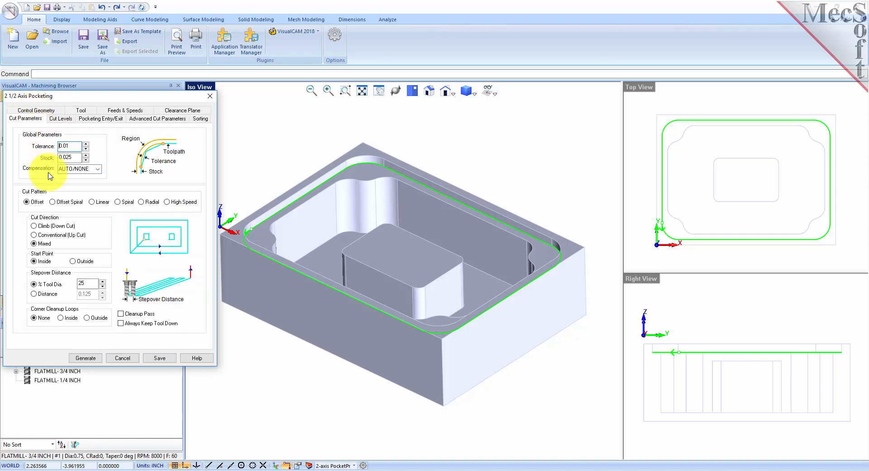
Set the pocketing stepover to 50% of tool diameter and enable a Cleanup Pass.
left_click_drag(73, 147, 31, 146)
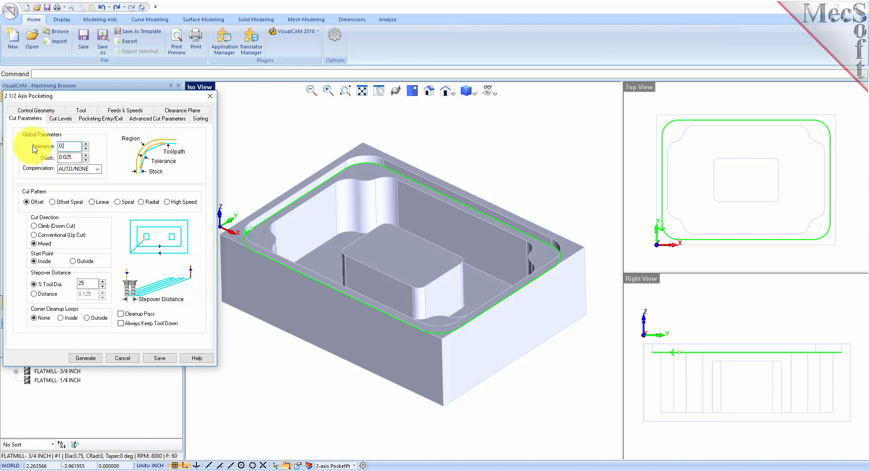
left_click_drag(74, 157, 51, 157)
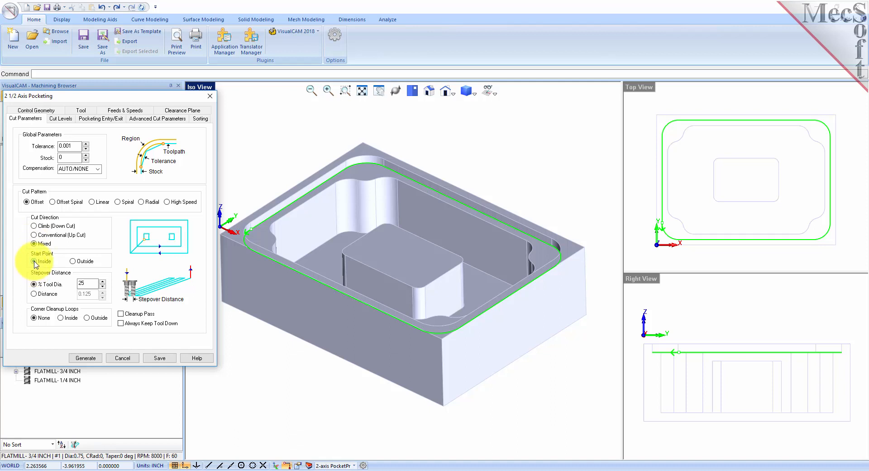
double_click(92, 283)
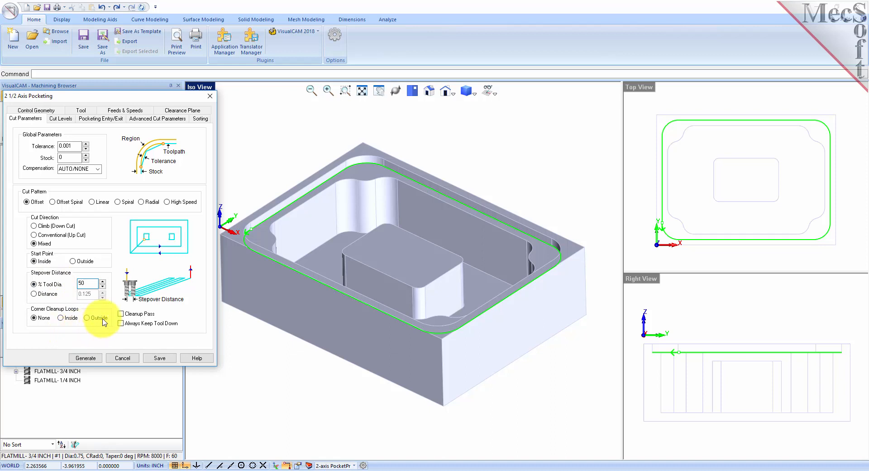
left_click(121, 313)
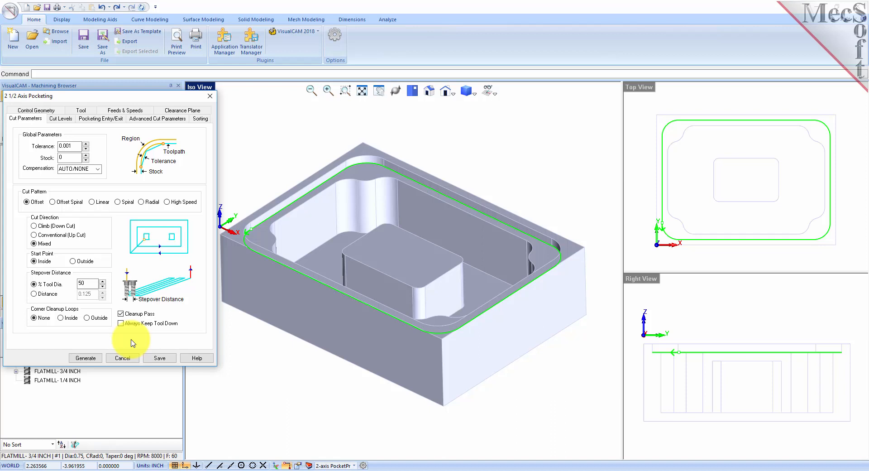
left_click(61, 120)
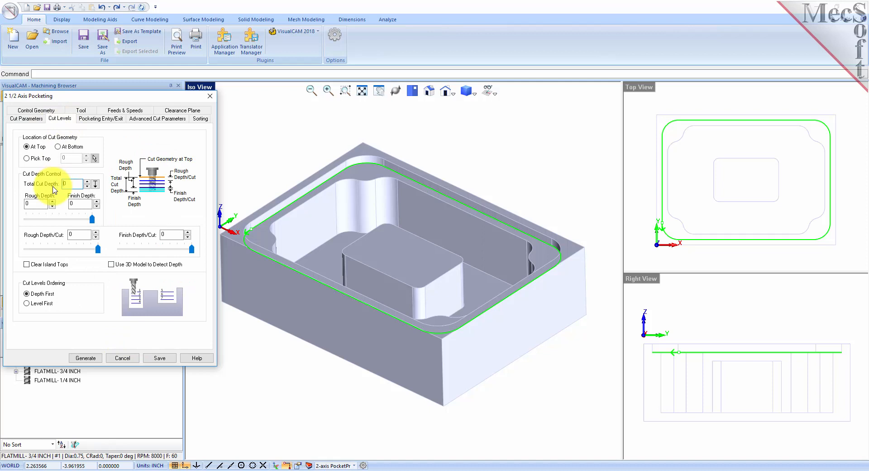
Cut from geometry At Bottom with 0.25 total depth in one rough pass, and generate the toolpath.
left_click(58, 147)
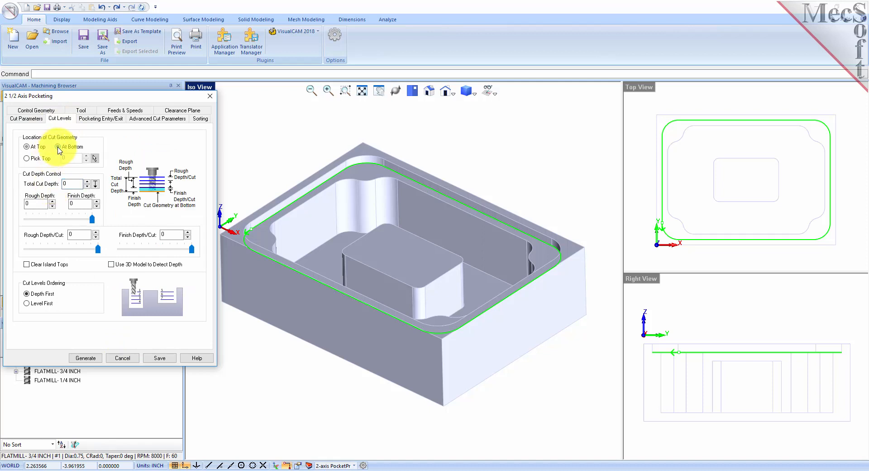
left_click(255, 233)
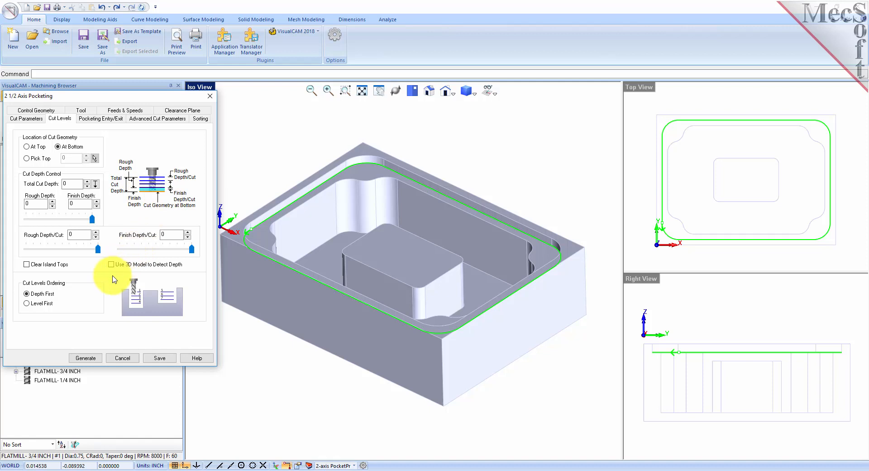
double_click(71, 183)
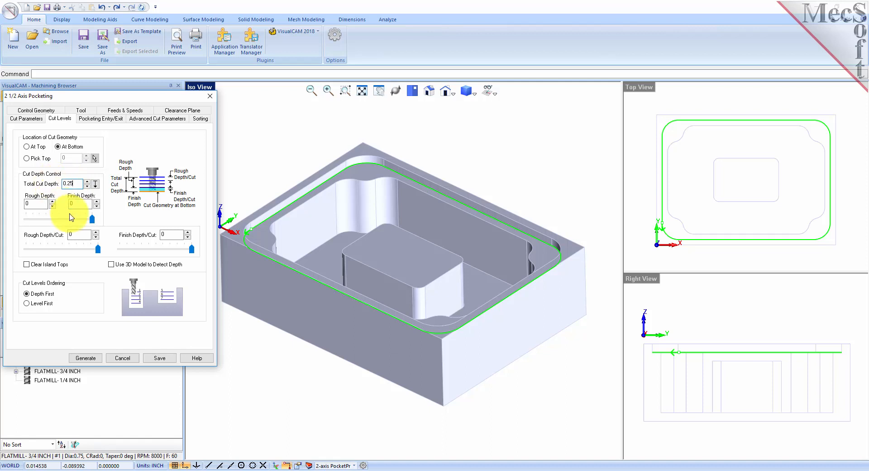
left_click(87, 357)
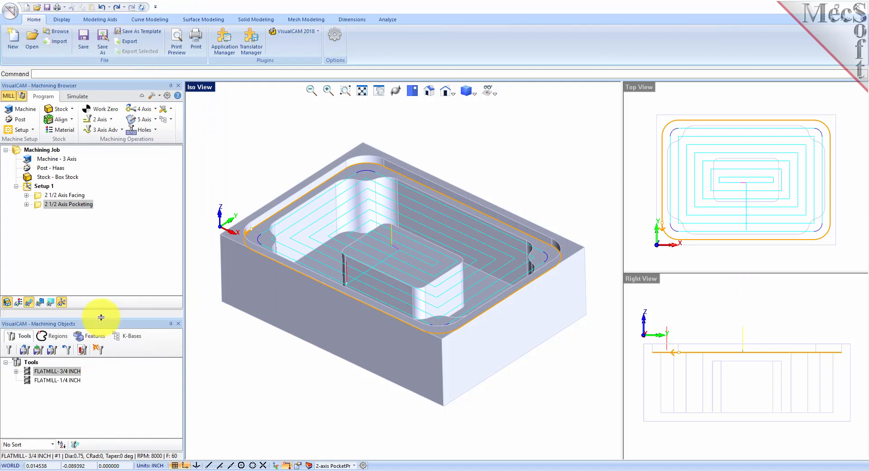
Simulate the 2 1/2 Axis Pocketing toolpath, cutting the rectangular pocket into the faced stock.
mouse_move(364, 396)
middle_mouse_down()
mouse_move(366, 374)
mouse_move(365, 409)
mouse_move(361, 399)
mouse_move(369, 403)
middle_mouse_up()
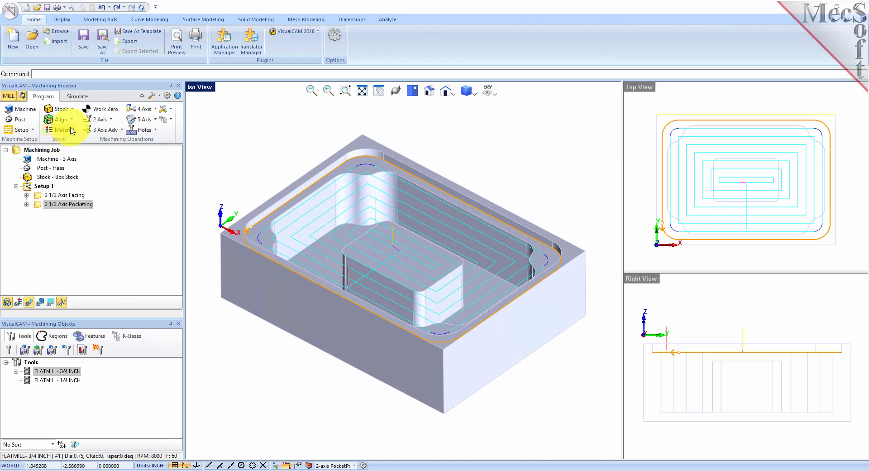
left_click(76, 96)
left_click(39, 206)
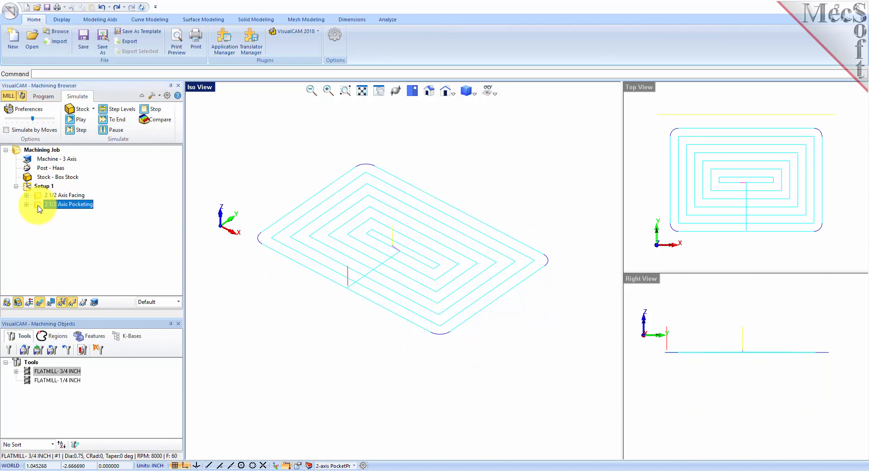
left_click(81, 120)
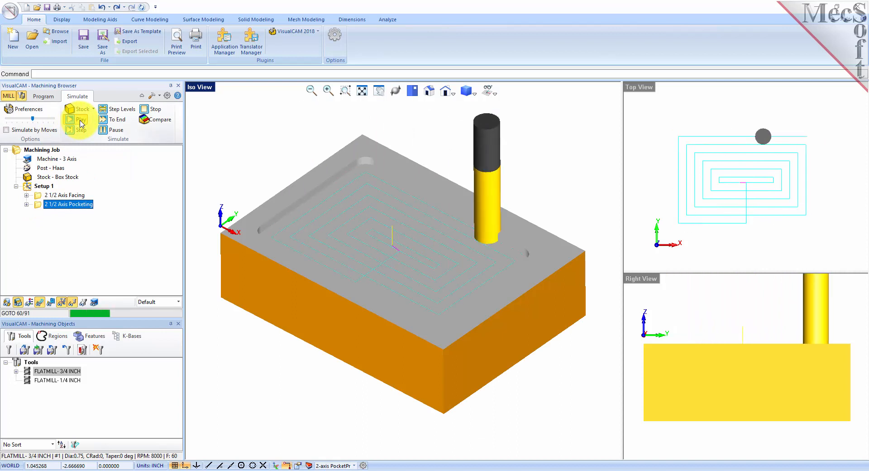
mouse_move(330, 408)
middle_mouse_down()
mouse_move(334, 394)
mouse_move(321, 372)
mouse_move(333, 411)
mouse_move(336, 386)
mouse_move(339, 438)
mouse_move(331, 403)
middle_mouse_up()
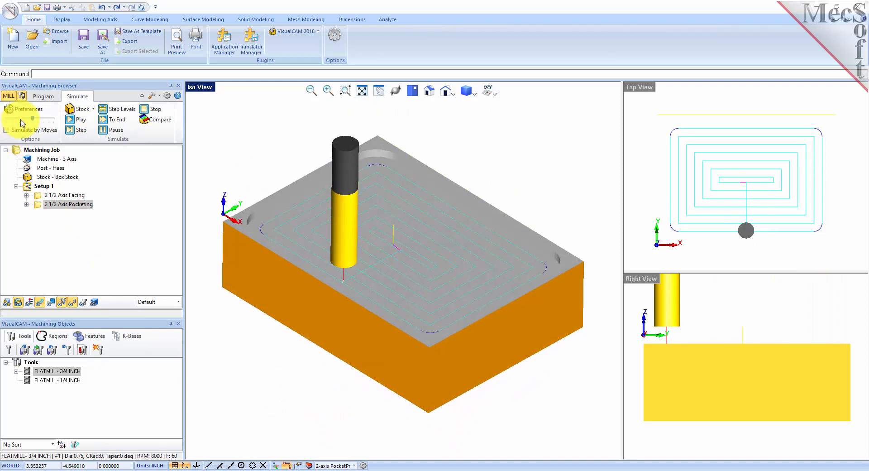
left_click(43, 96)
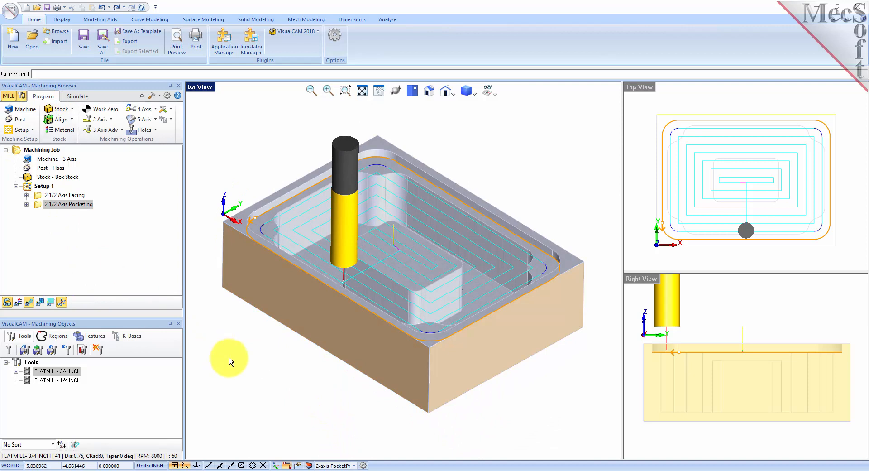
Copy and paste the 2 1/2 Axis Pocketing operation to make a duplicate under Setup 1.
left_click(39, 205)
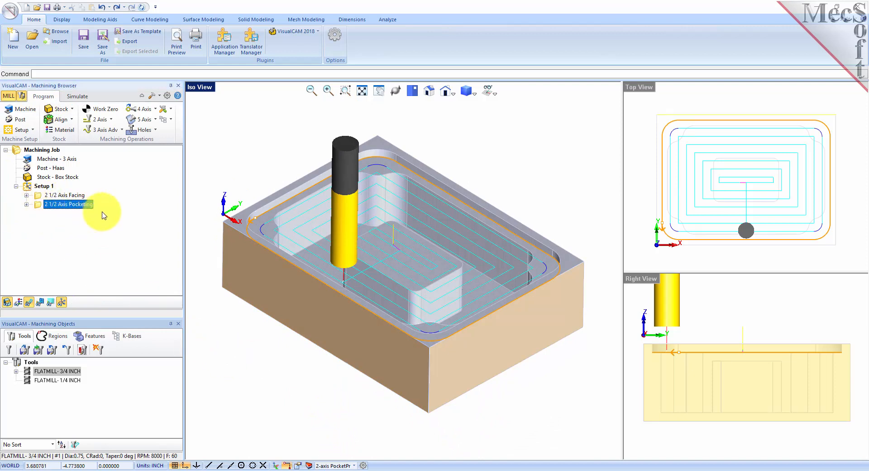
right_click(84, 206)
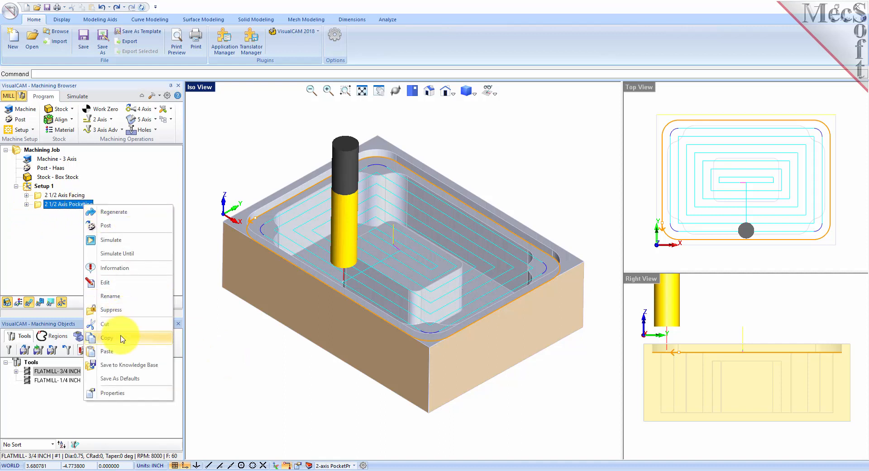
left_click(122, 338)
right_click(88, 205)
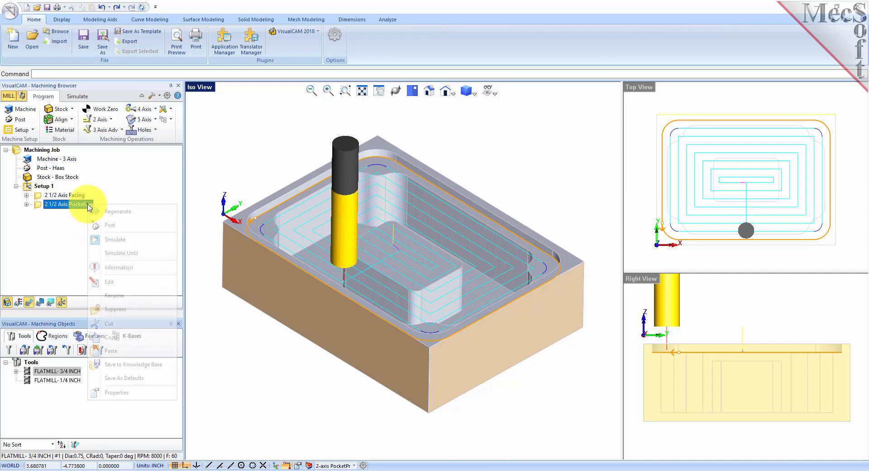
left_click(148, 355)
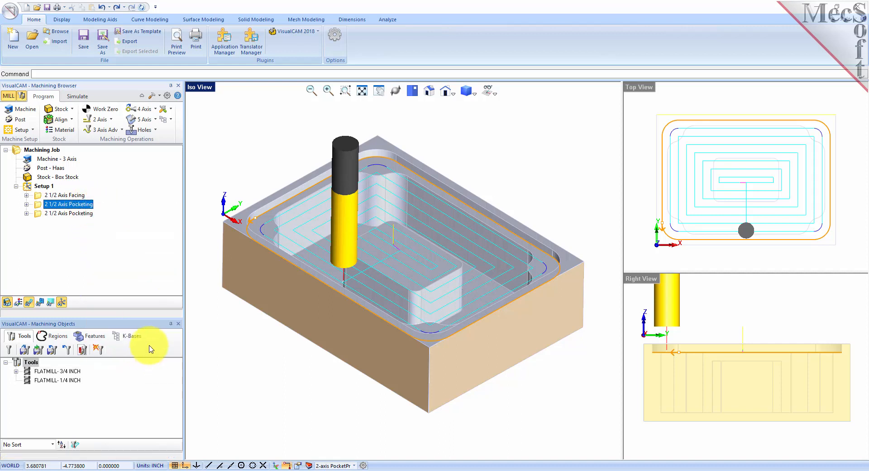
left_click(40, 215)
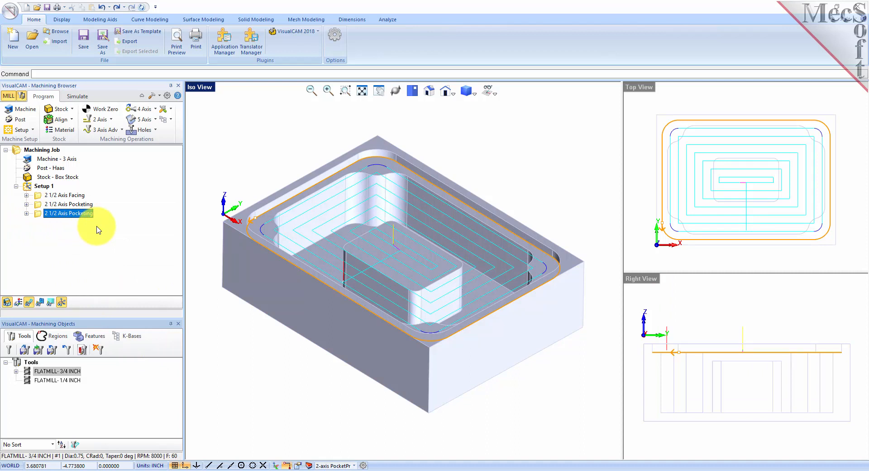
right_click(82, 214)
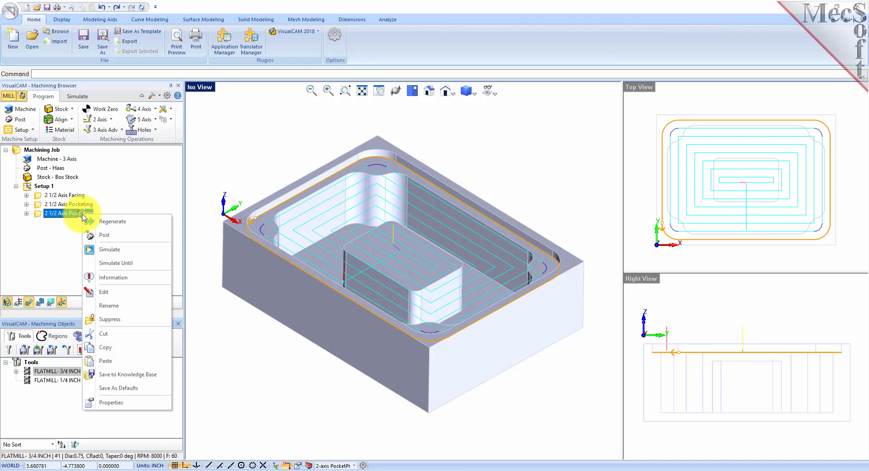
Swap the copied pocket's Flat Area Region 2 for pre-defined Flat Area Region 3.
left_click(121, 292)
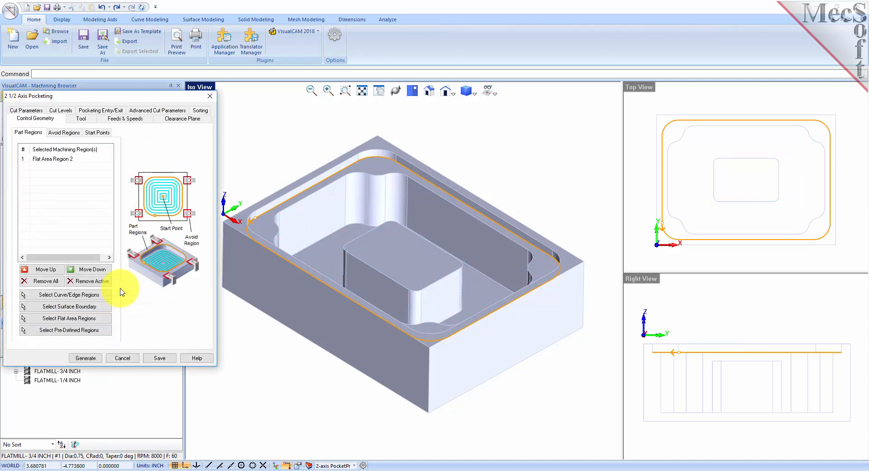
left_click(44, 281)
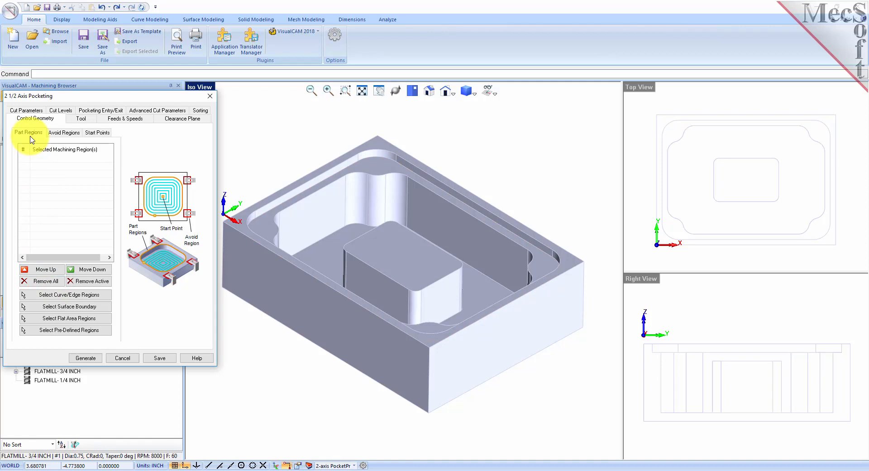
left_click(102, 334)
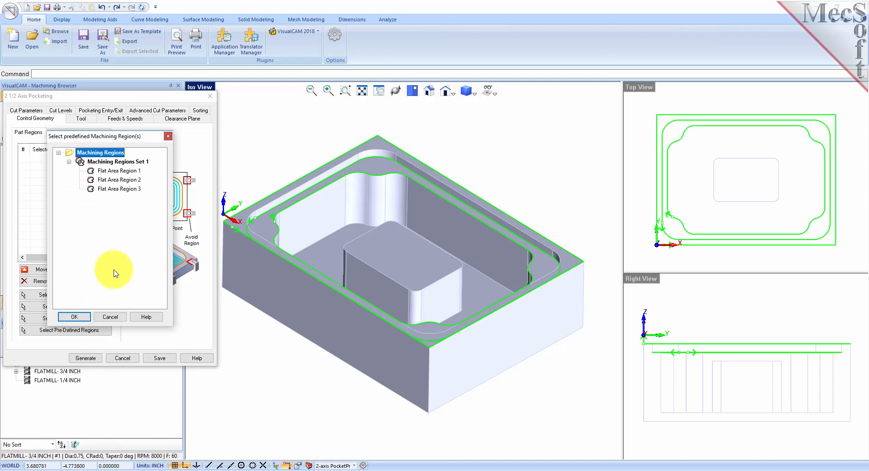
left_click(115, 190)
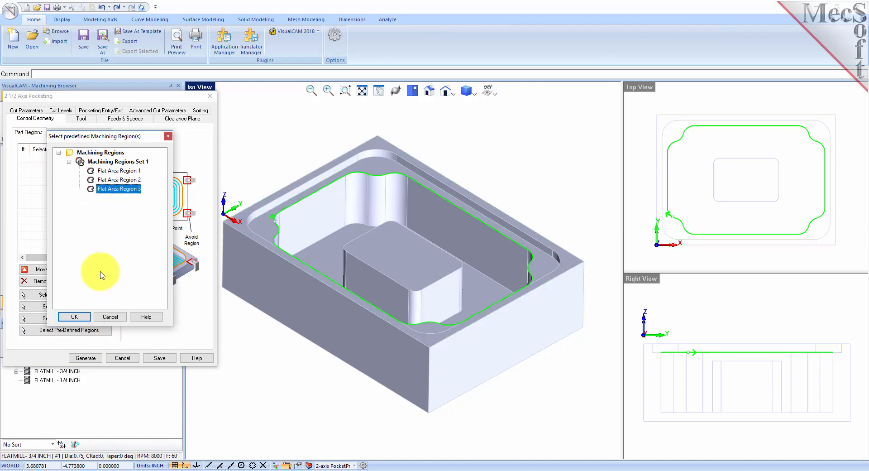
left_click(74, 317)
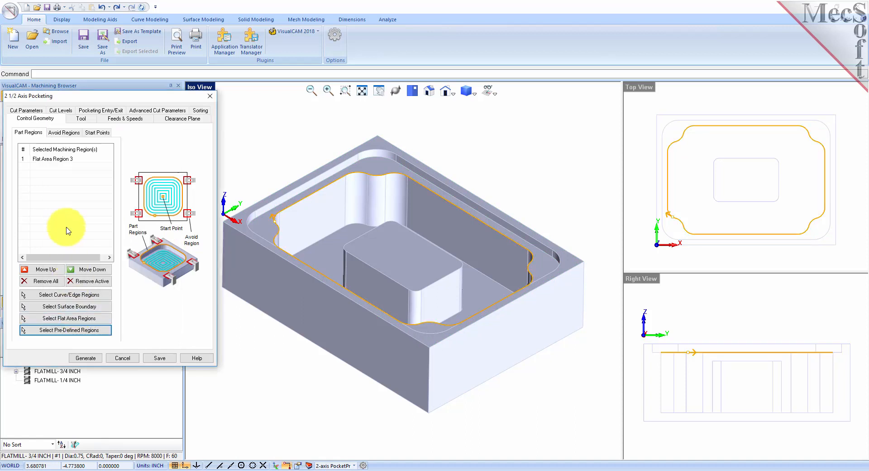
left_click(57, 159)
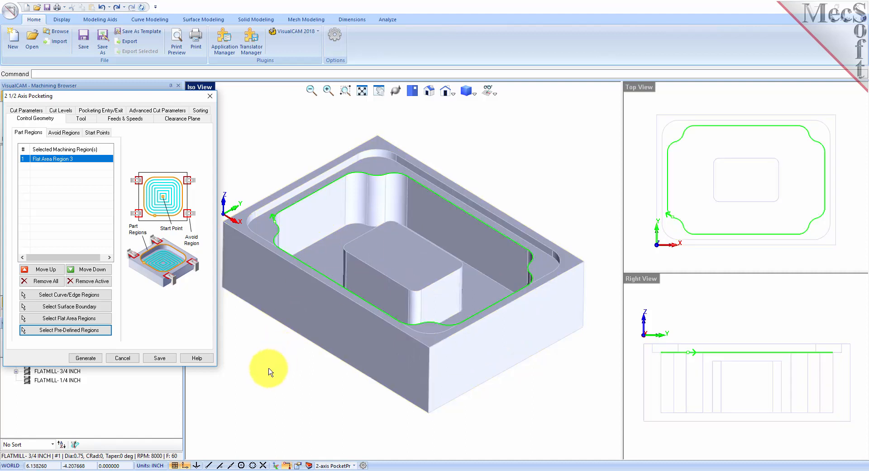
left_click(100, 320)
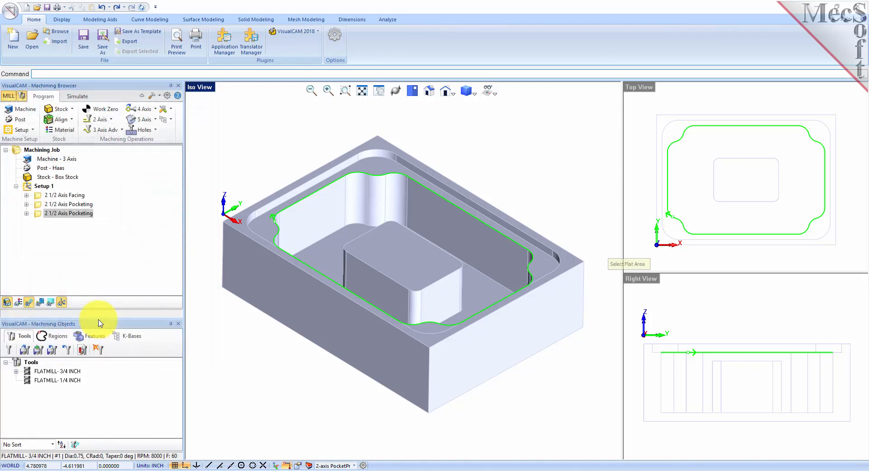
Add the boss top face as DriveFlat Area 1 and select the FLATMILL- 3/4 INCH tool.
left_click(407, 256)
right_click(254, 336)
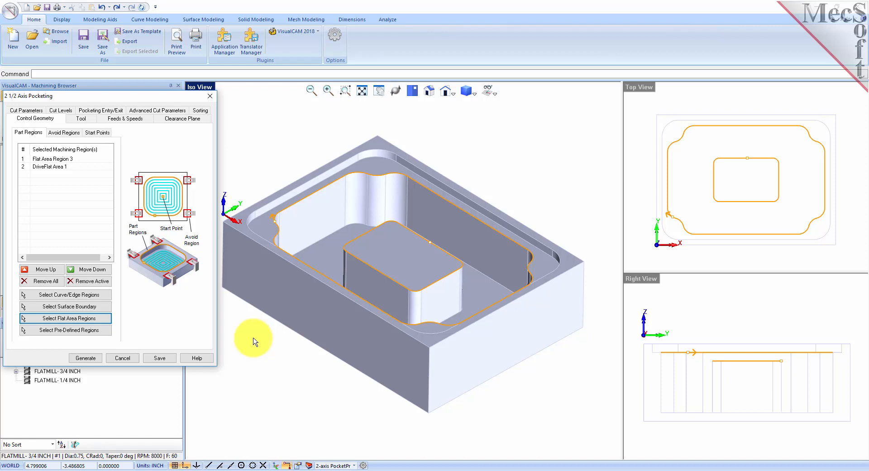
left_click(54, 168)
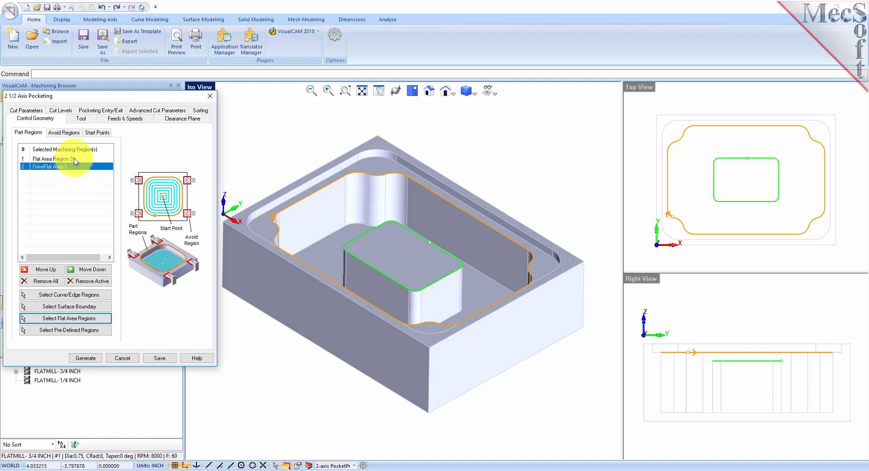
left_click(75, 160)
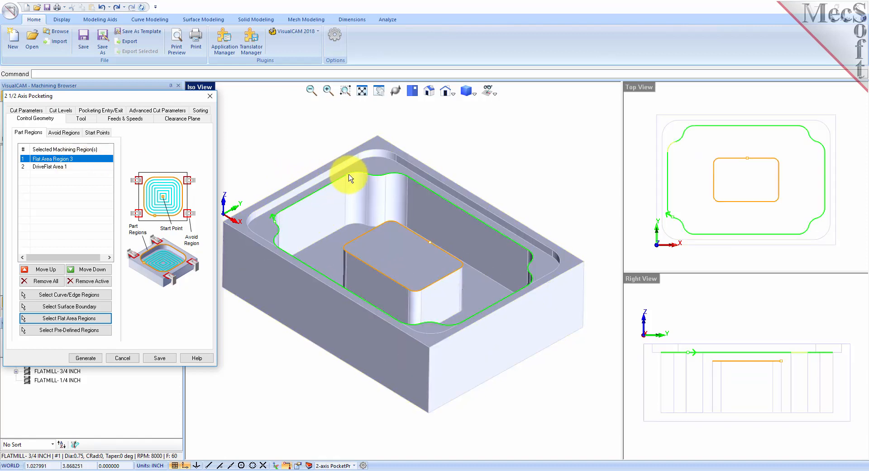
left_click(51, 168)
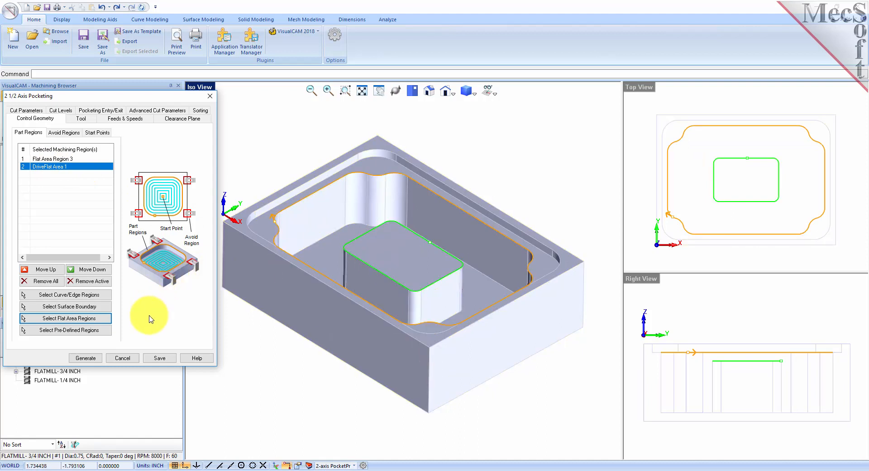
left_click(81, 119)
left_click(81, 144)
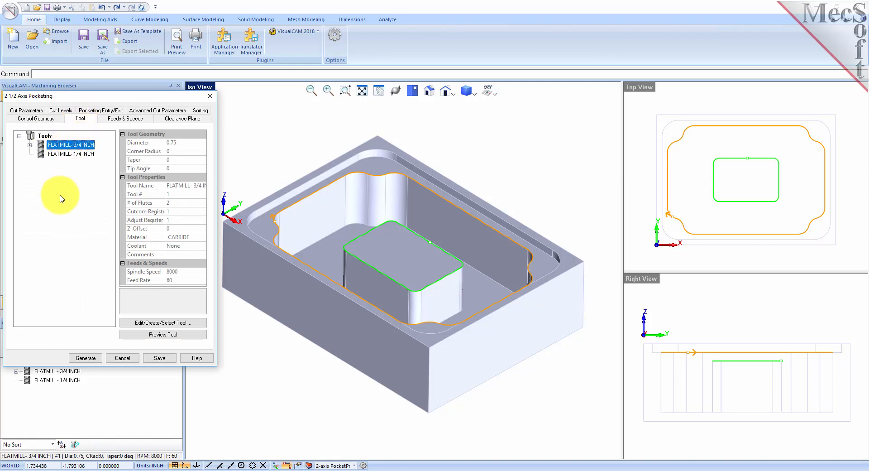
Set the second pocketing's stock allowance to 0.025.
left_click(29, 110)
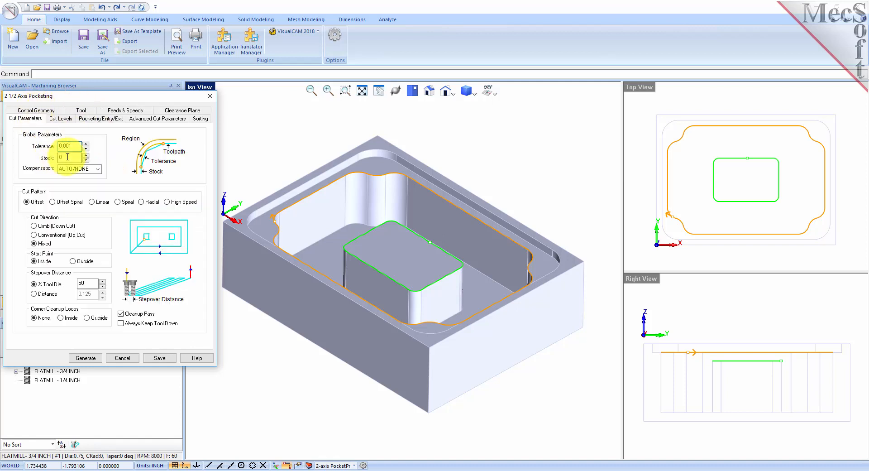
left_click_drag(69, 156, 34, 155)
type("0.025")
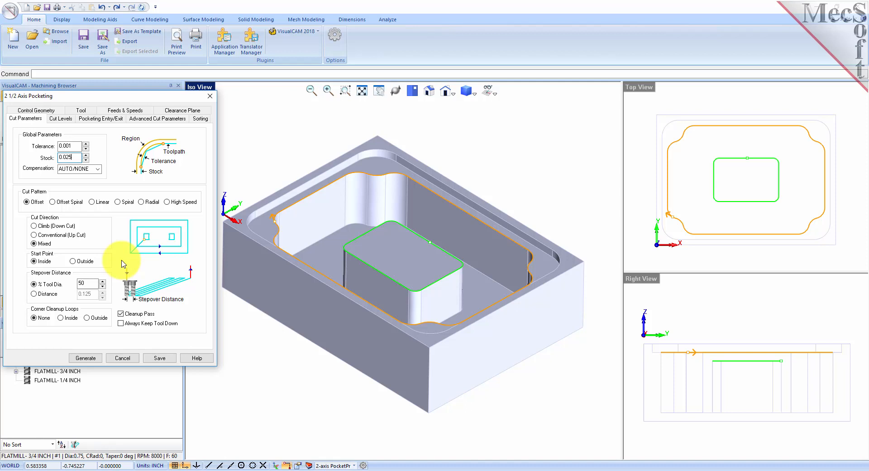
left_click(59, 118)
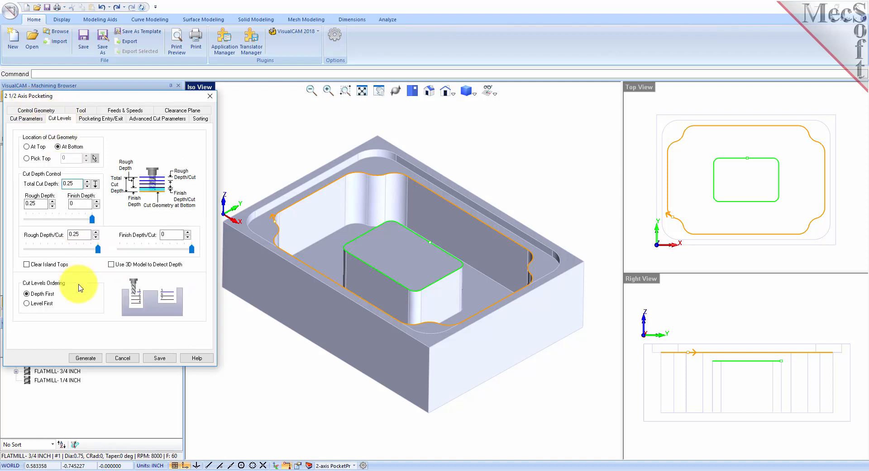
Switch the copied pocket's cut geometry to At Top and pick points for total cut depth.
left_click(26, 118)
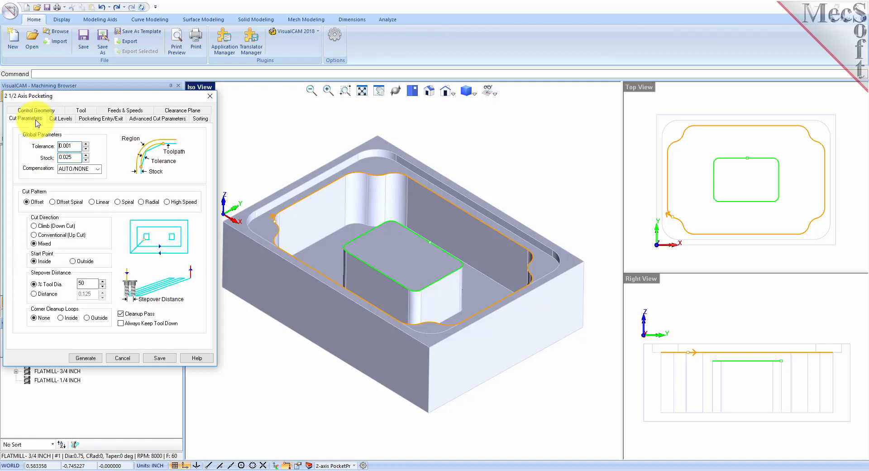
left_click_drag(71, 158, 56, 157)
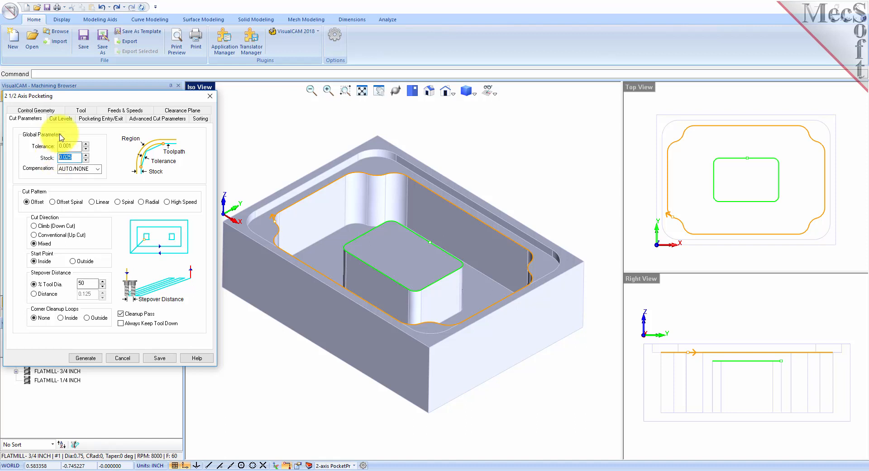
left_click(61, 118)
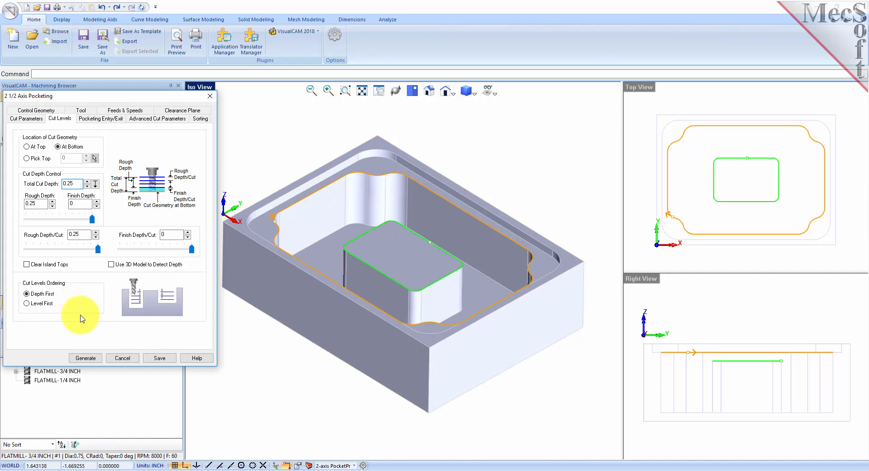
left_click(27, 146)
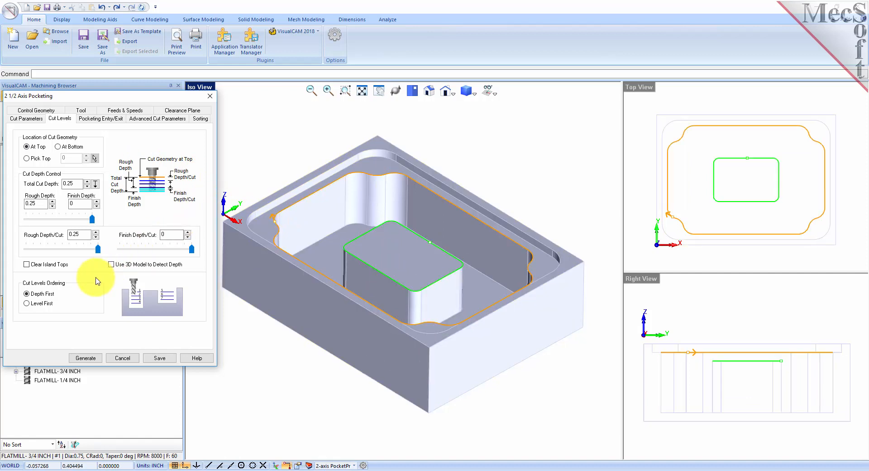
left_click(98, 186)
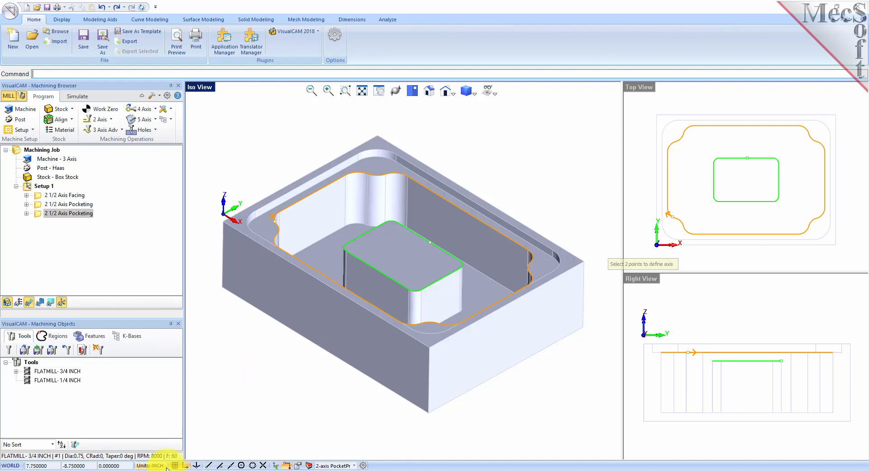
Set the pocketing cut depth by snapping to two end points on the model.
left_click(209, 465)
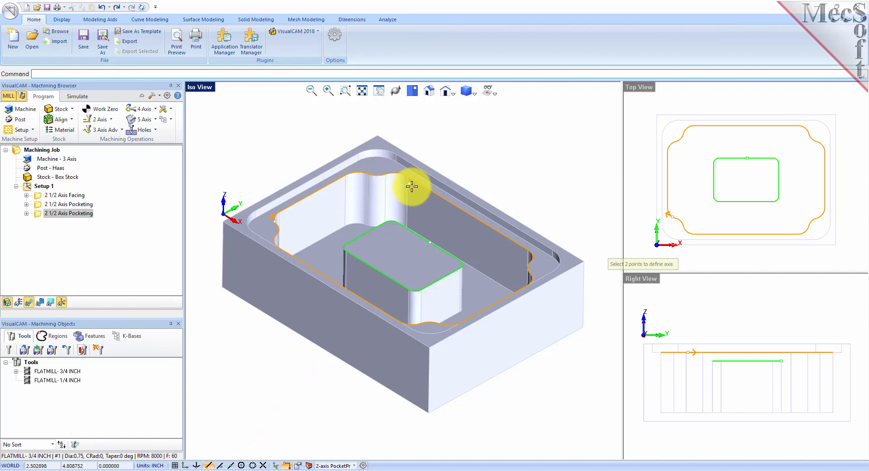
left_click(345, 174)
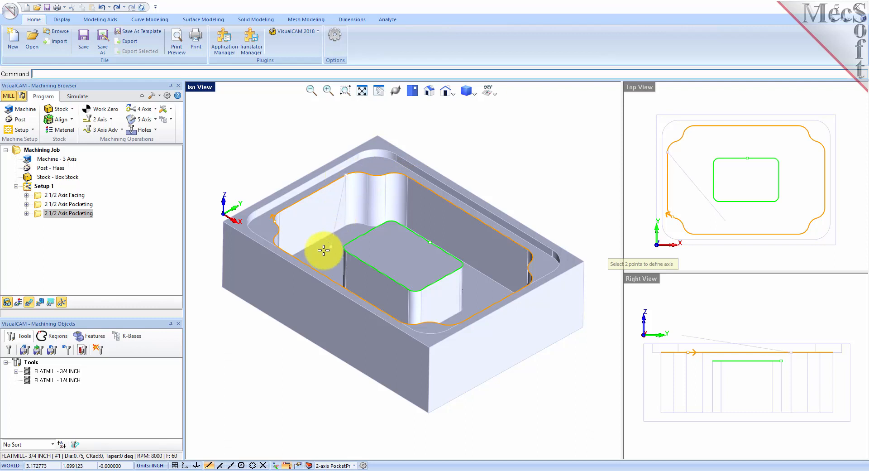
left_click(367, 224)
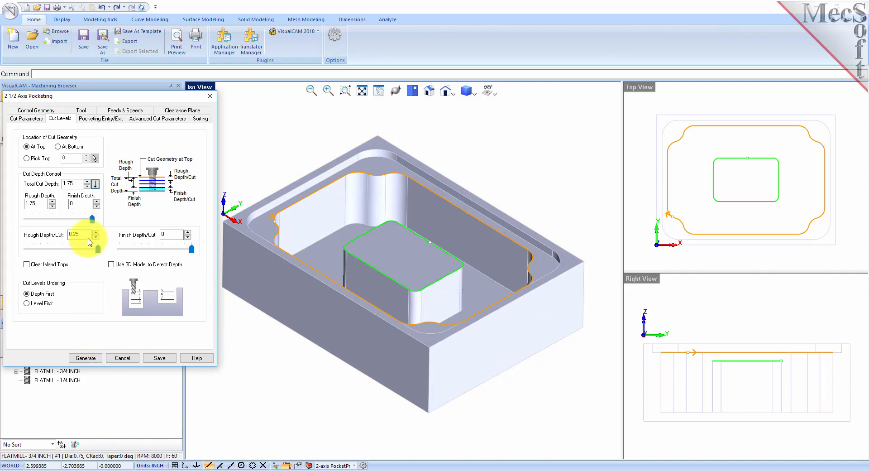
Keep 1.75 total and rough depth with 0.25 rough depth per cut, and enable Clear Island Tops.
left_click_drag(80, 184, 40, 182)
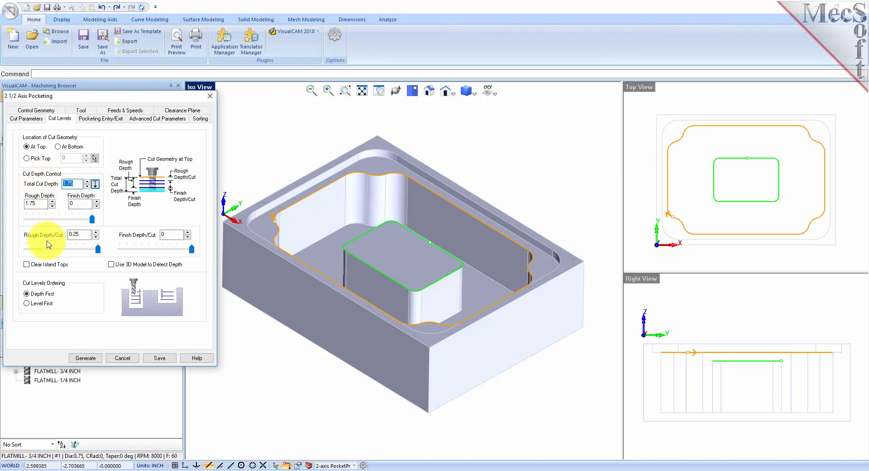
left_click_drag(43, 203, 23, 203)
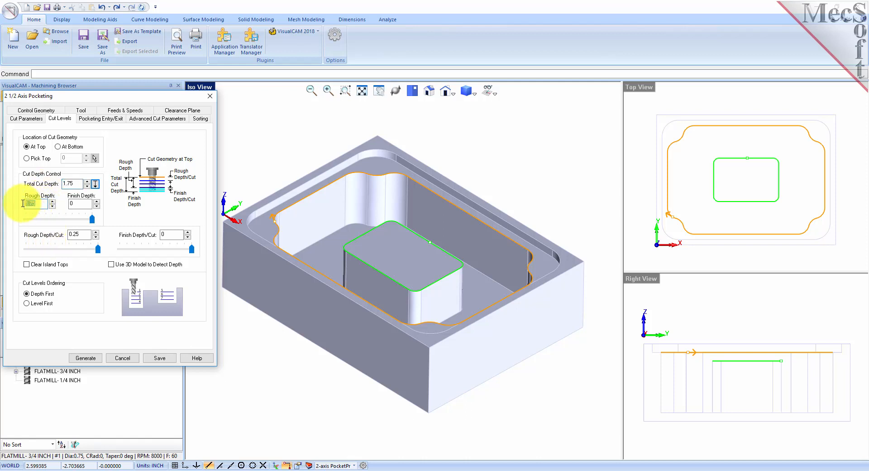
left_click_drag(88, 234, 59, 232)
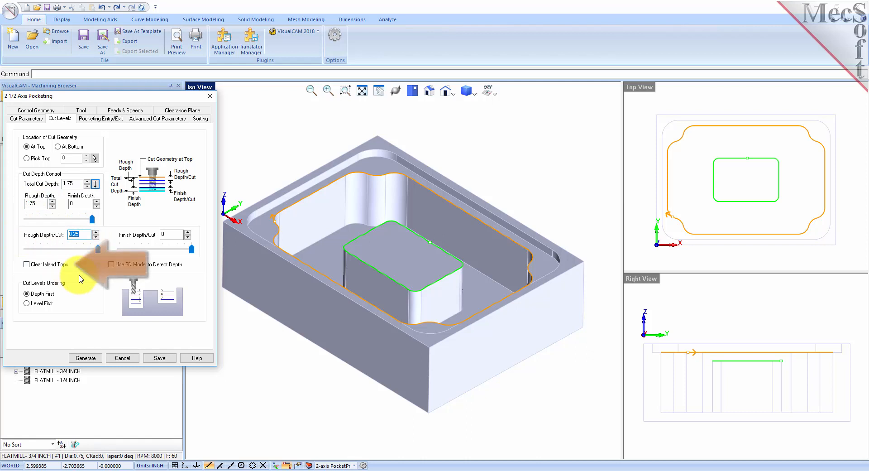
left_click(28, 265)
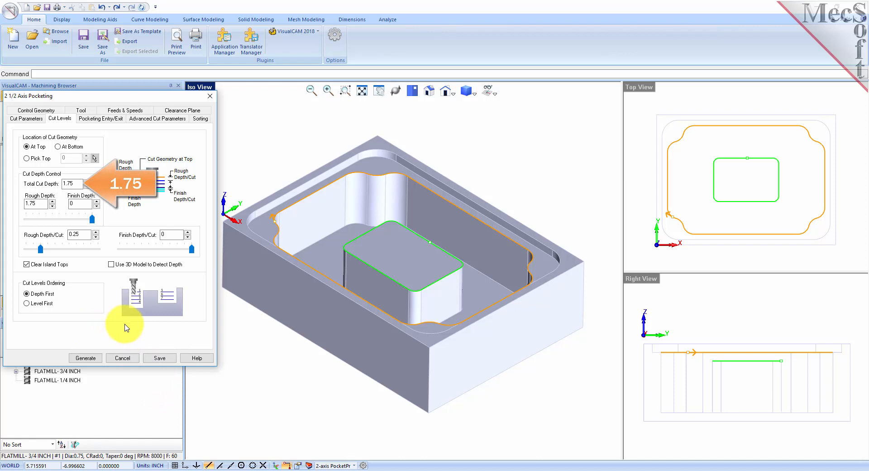
Recheck depths (1.75 rough, 0 finish, 0.25 per cut) and generate the second pocketing toolpath.
double_click(74, 184)
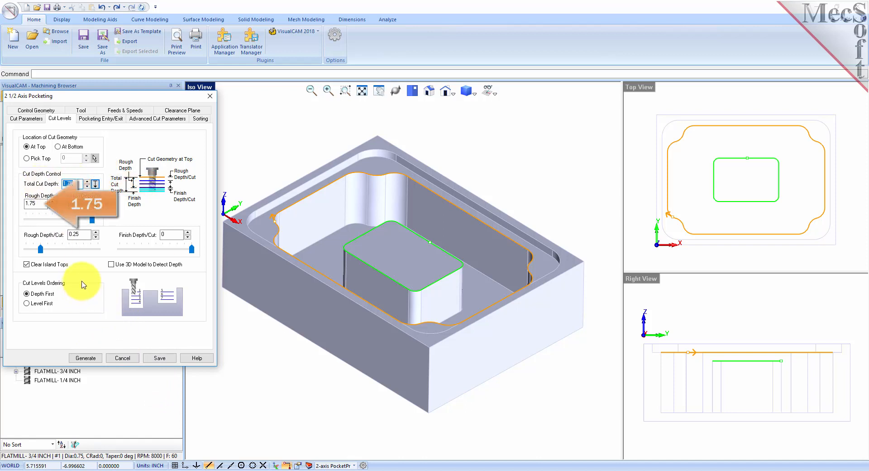
double_click(32, 203)
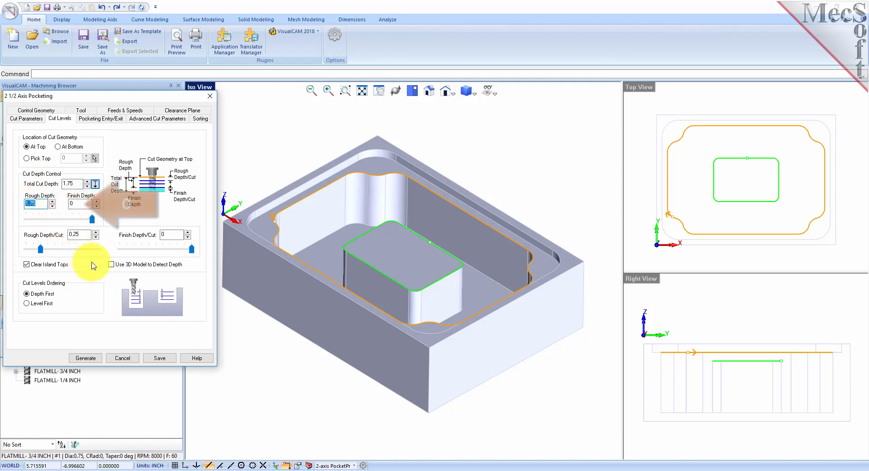
double_click(78, 203)
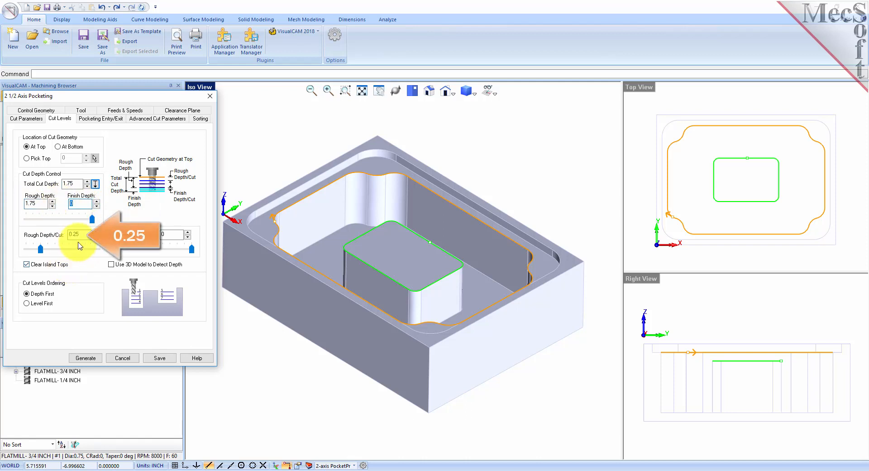
double_click(84, 233)
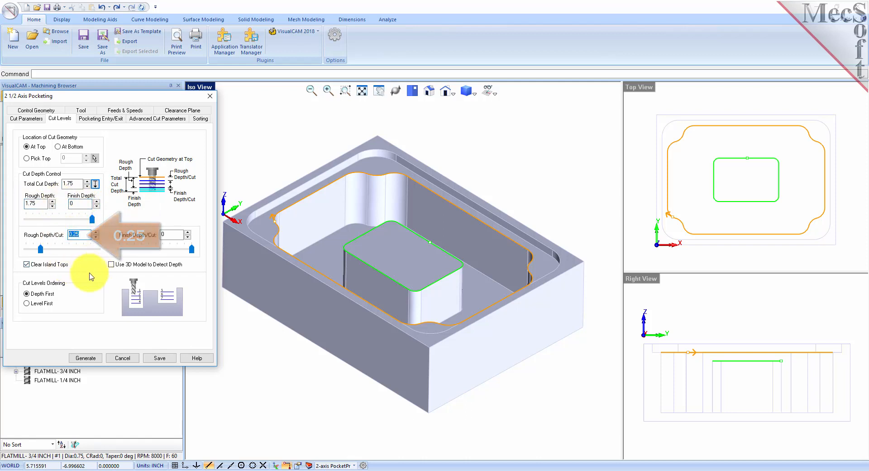
double_click(161, 234)
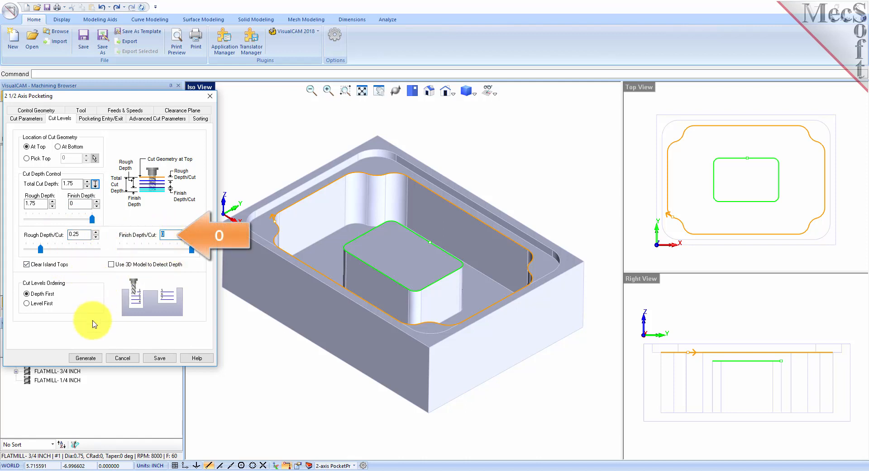
left_click(86, 358)
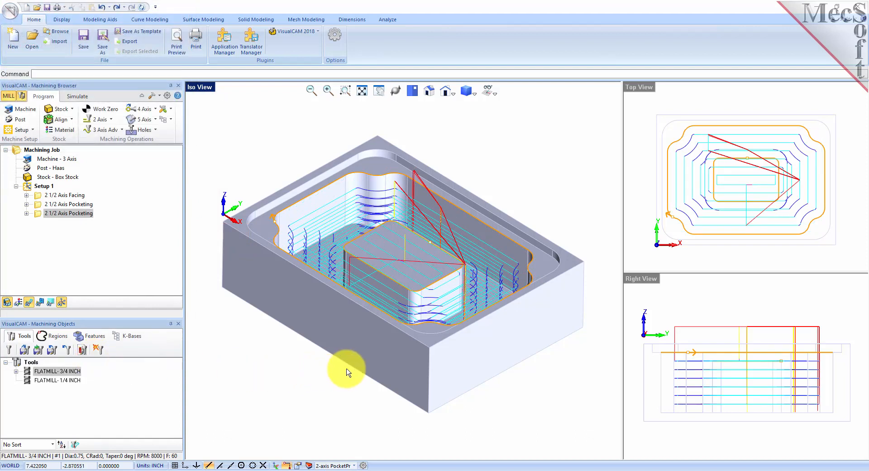
Orbit to a lower side view and toggle the toolpath display off and on.
mouse_move(360, 361)
middle_mouse_down()
mouse_move(360, 346)
mouse_move(354, 368)
mouse_move(357, 358)
middle_mouse_up()
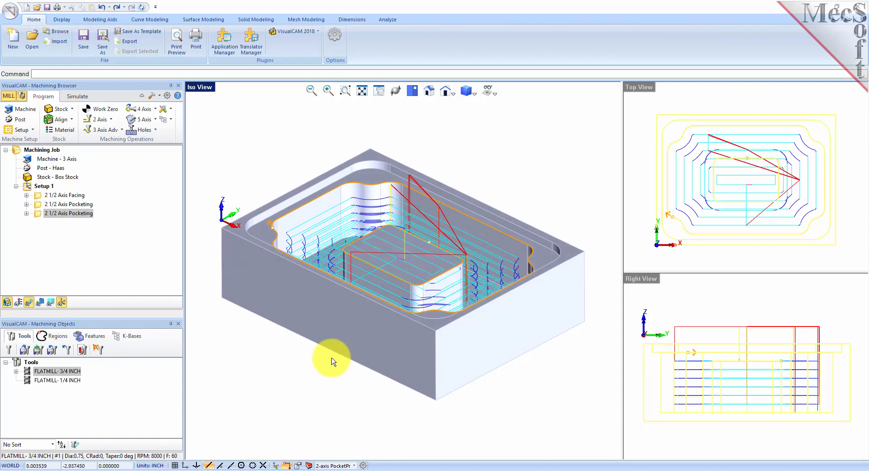
left_click(29, 302)
left_click(29, 302)
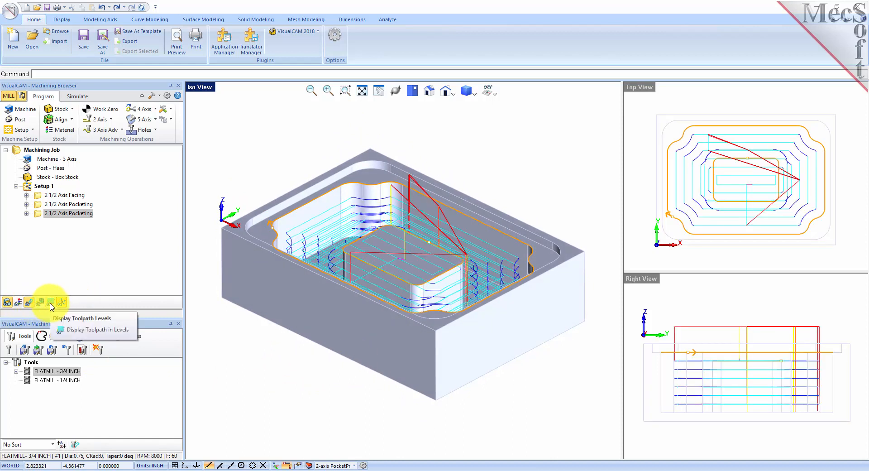
Step through the Z levels from -0.75 to -1.5, then show all levels and open Simulate.
left_click(51, 306)
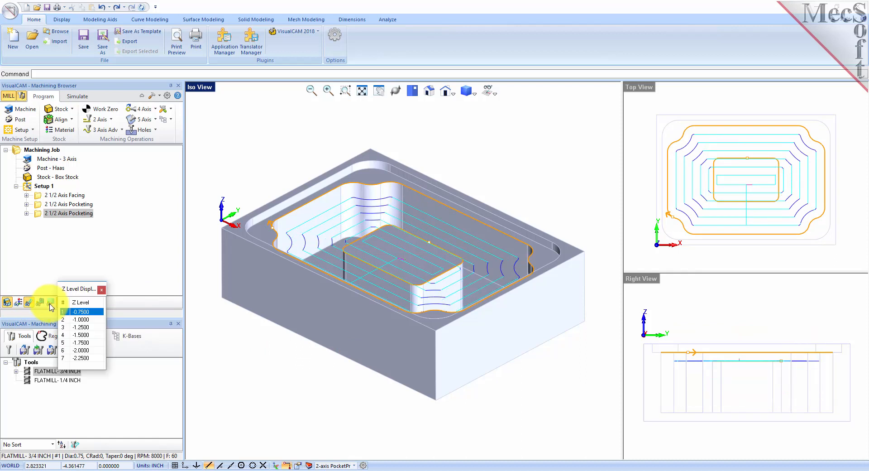
left_click(81, 319)
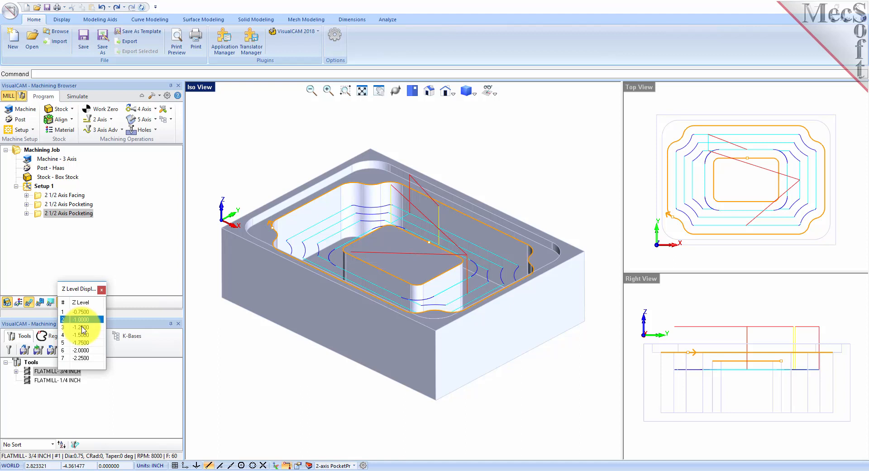
left_click(82, 326)
left_click(82, 335)
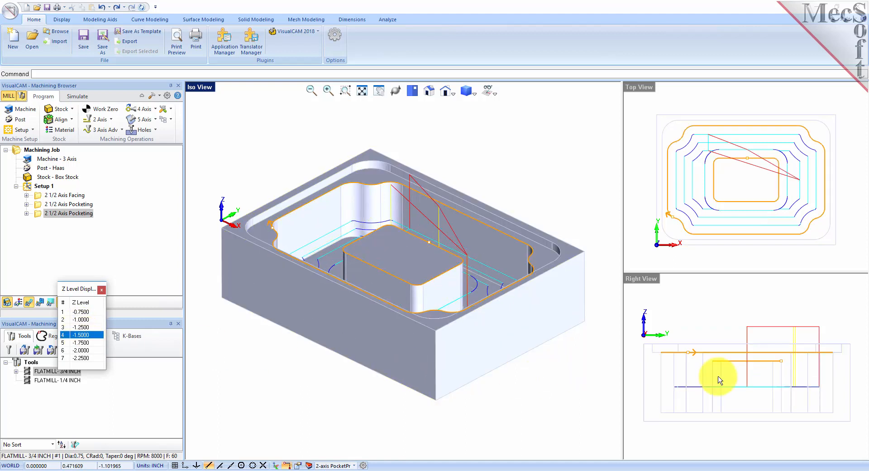
left_click(81, 312)
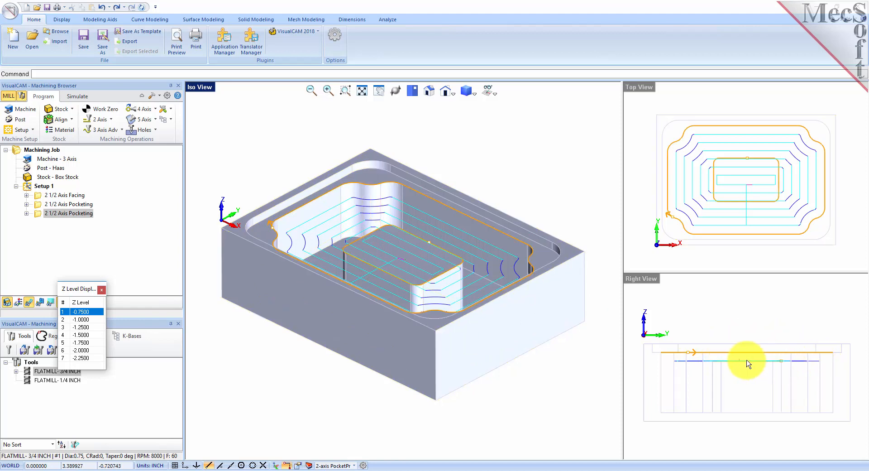
left_click(101, 289)
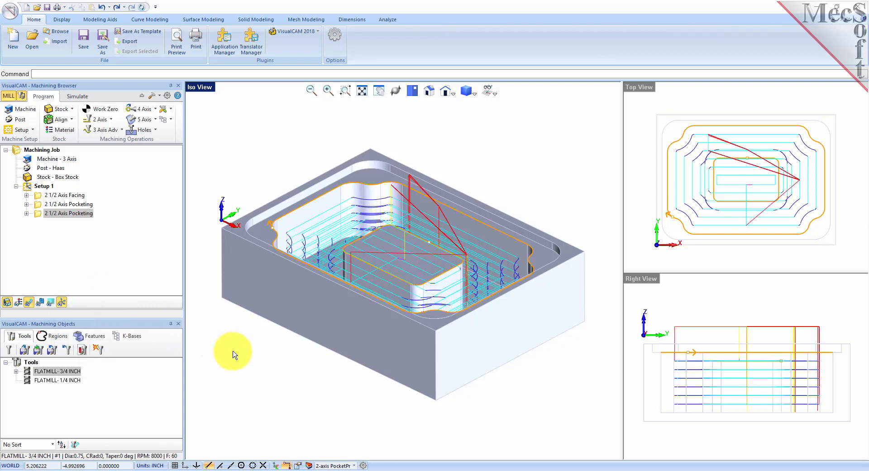
left_click(77, 96)
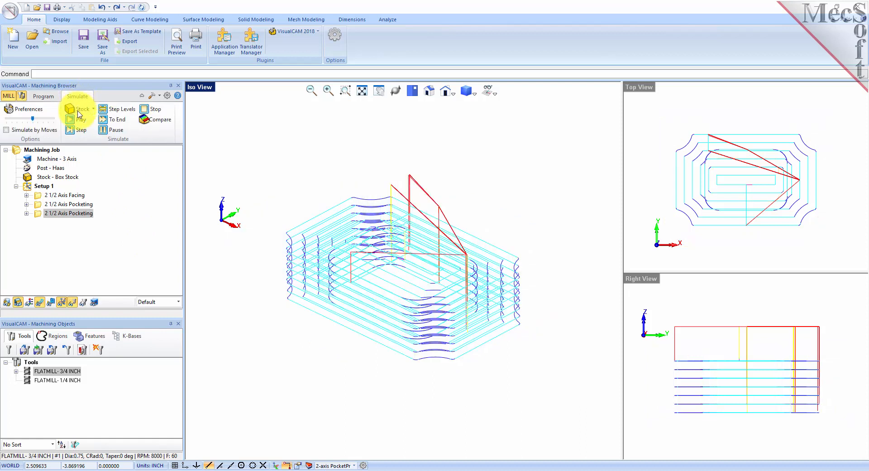
Simulate the second pocketing to its end, inspect the pocket, and go back to Program.
left_click(40, 216)
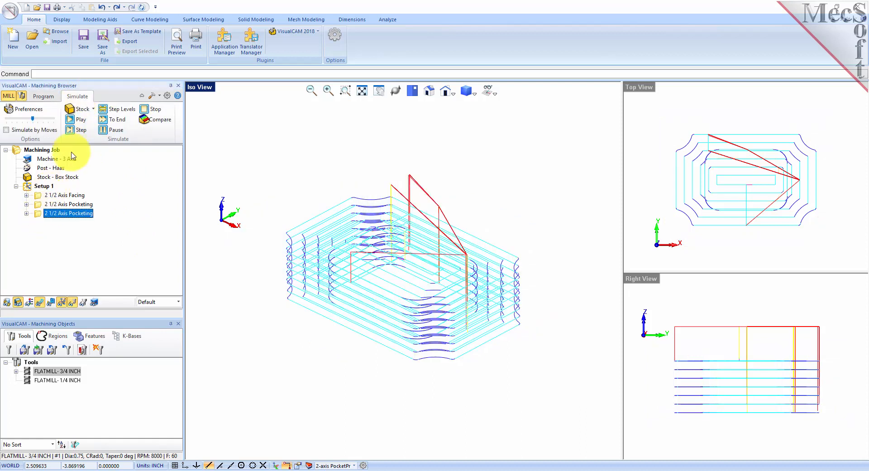
left_click(81, 121)
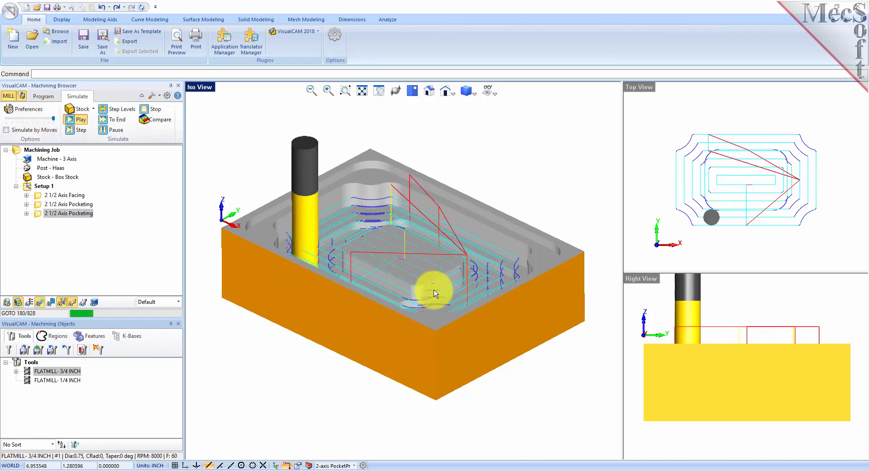
left_click(120, 134)
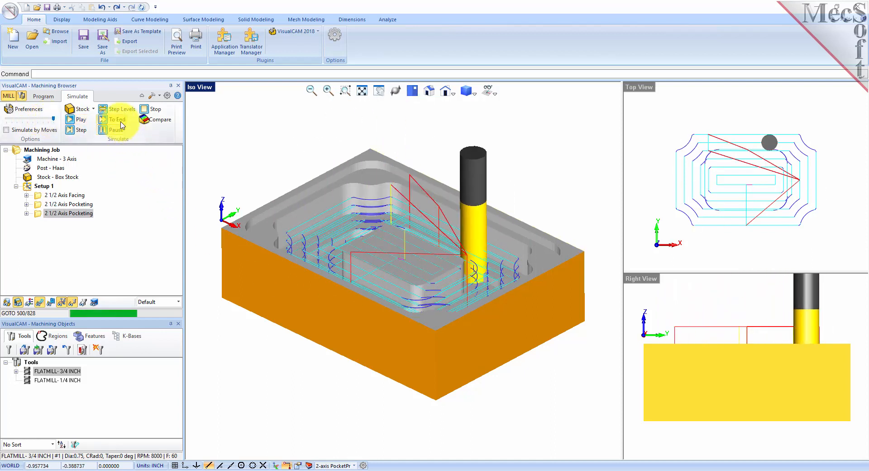
left_click(117, 121)
mouse_move(403, 199)
middle_mouse_down()
mouse_move(406, 233)
mouse_move(403, 145)
mouse_move(413, 207)
middle_mouse_up()
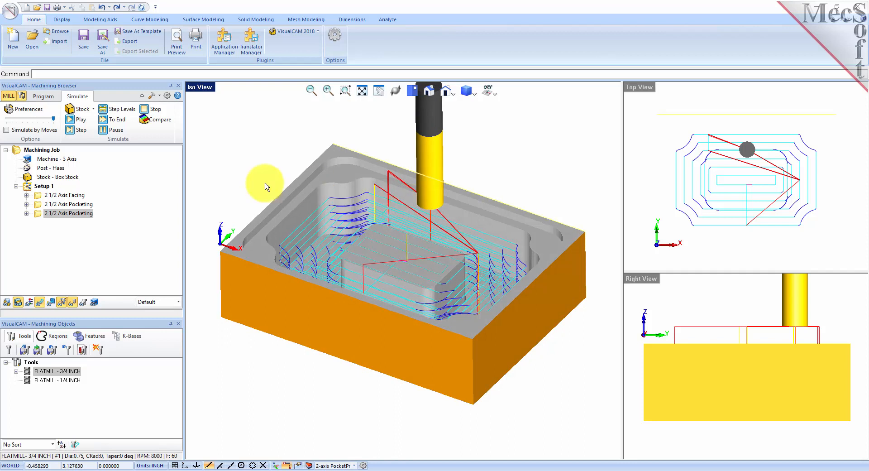
left_click(44, 97)
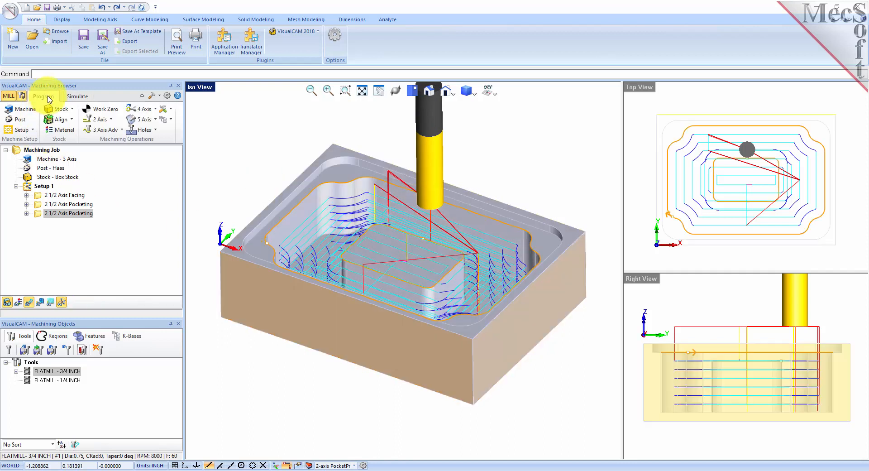
left_click(111, 119)
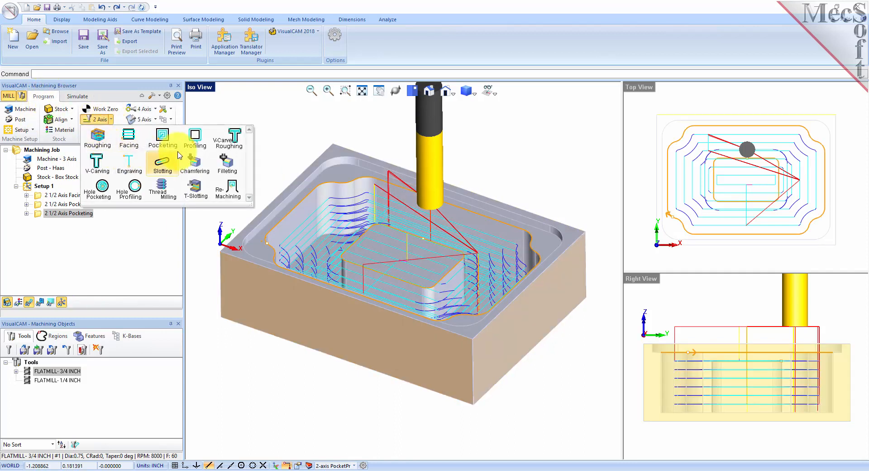
Create a 2 1/2 Axis Profiling on the pocket-floor flat area (DriveFlat Area 1) with the 1/4 inch flat mill.
left_click(194, 138)
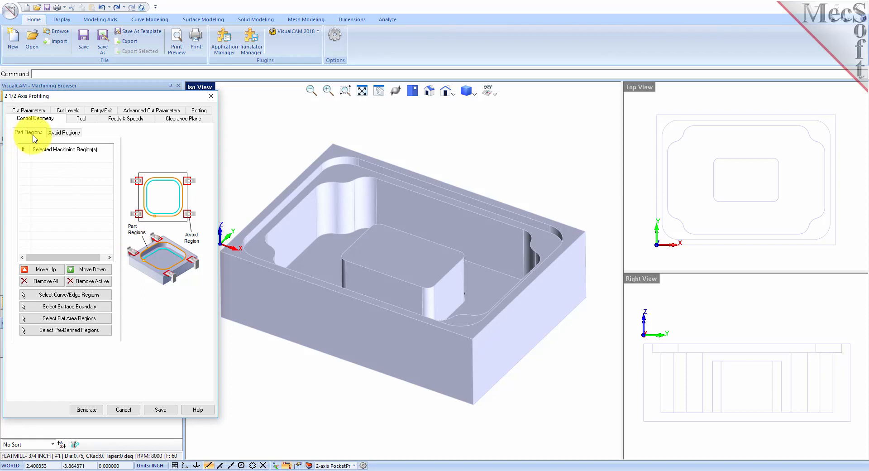
left_click(98, 318)
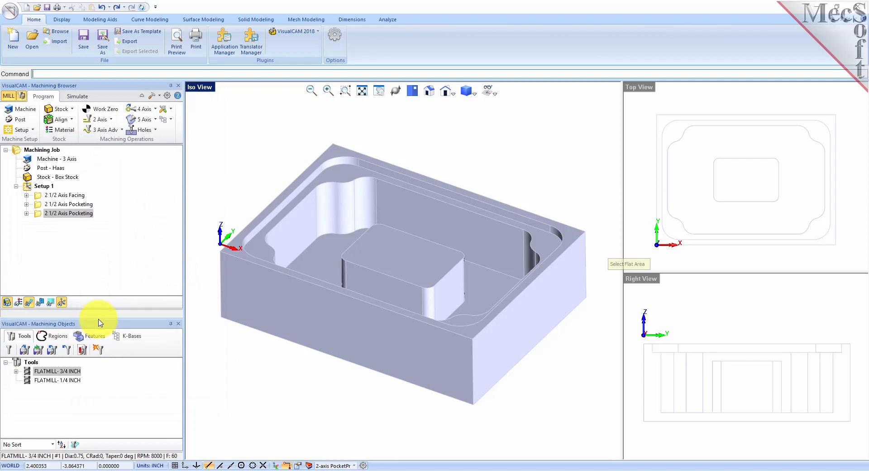
left_click(319, 257)
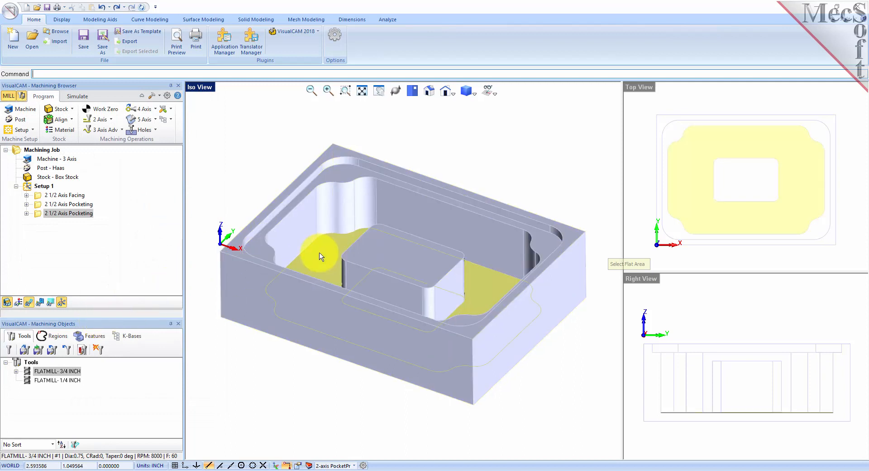
right_click(239, 362)
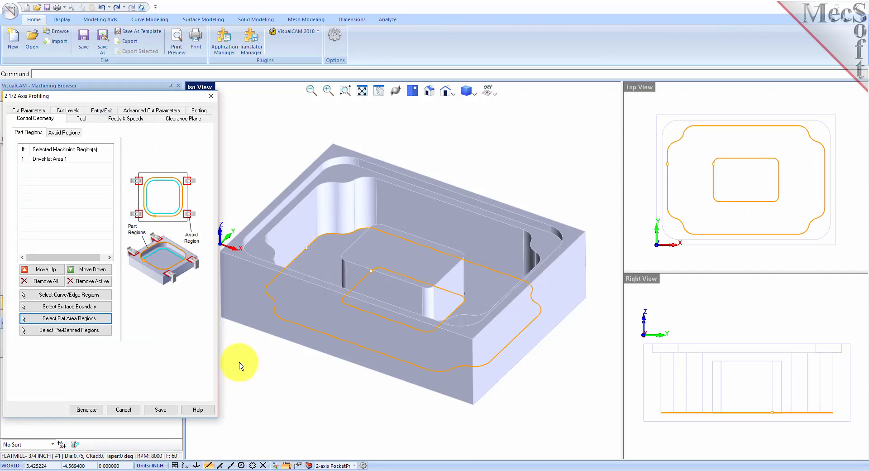
left_click(47, 159)
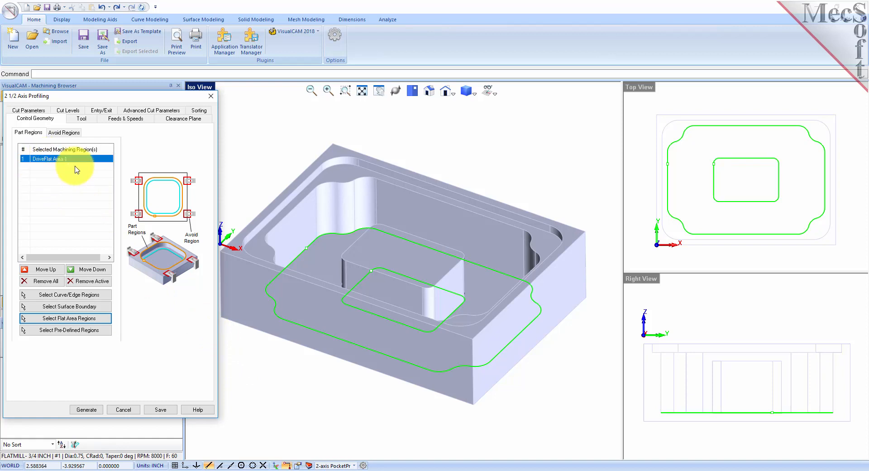
left_click(82, 119)
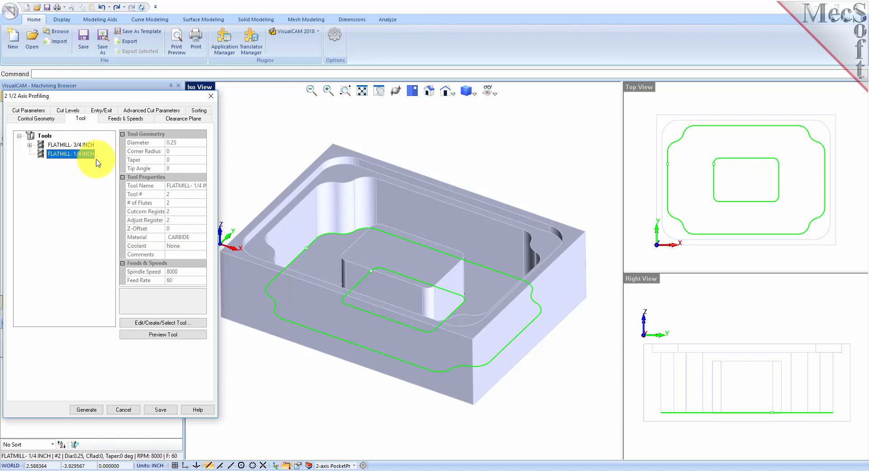
Review tolerance 0.001, stock allowance and cut levels, then generate the climb-cut profiling toolpath.
left_click(36, 112)
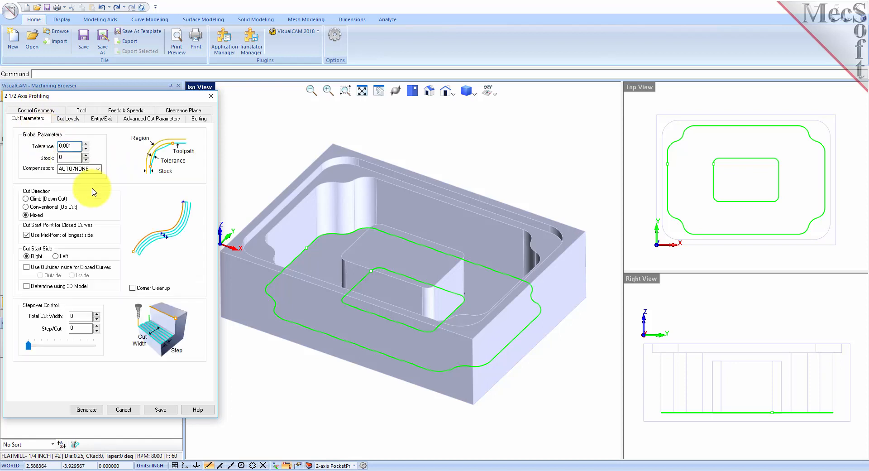
left_click_drag(77, 145, 45, 146)
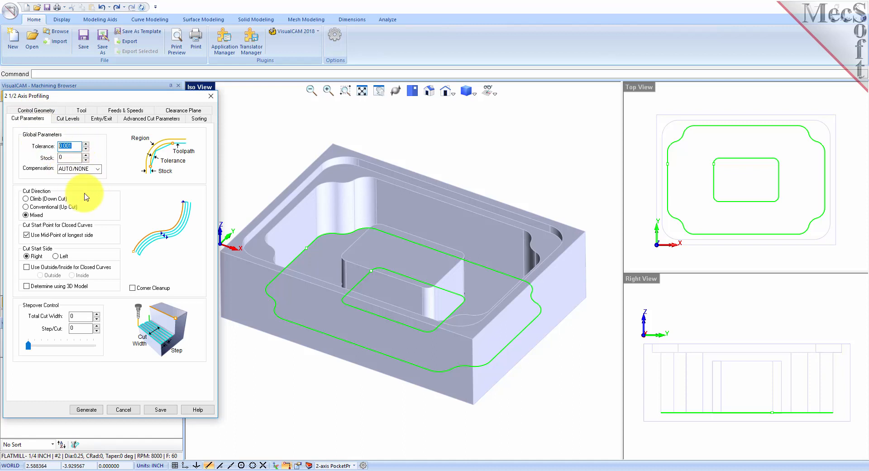
left_click_drag(73, 157, 55, 157)
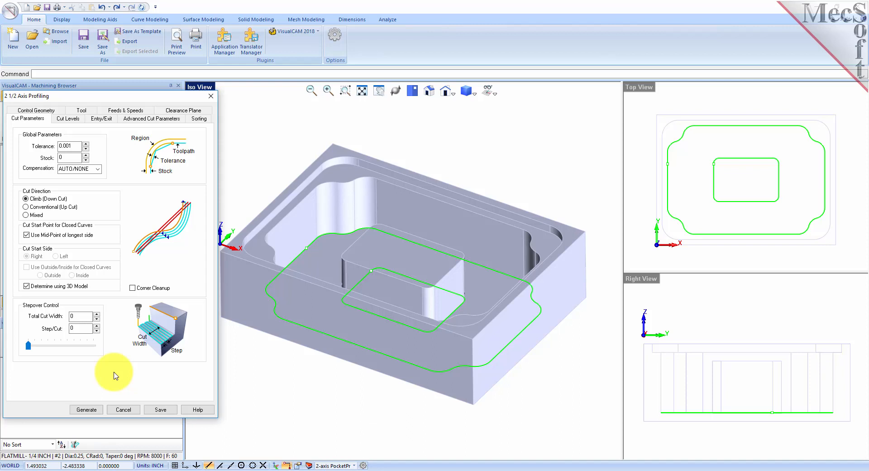
left_click(69, 118)
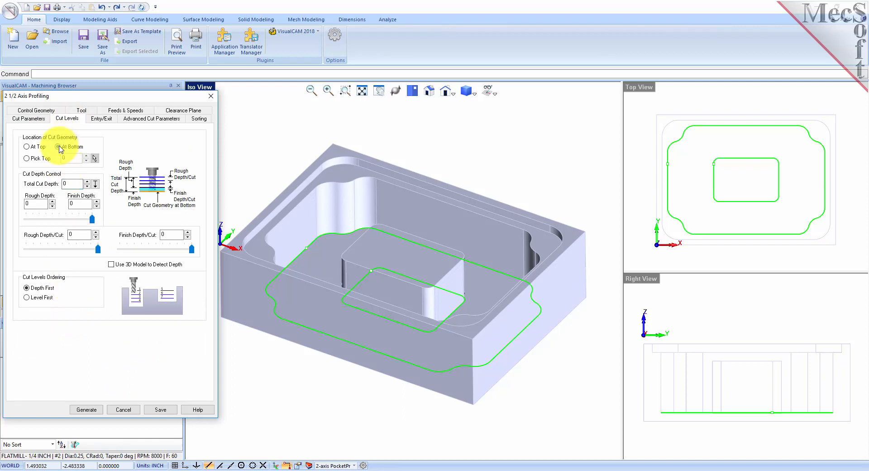
left_click(87, 410)
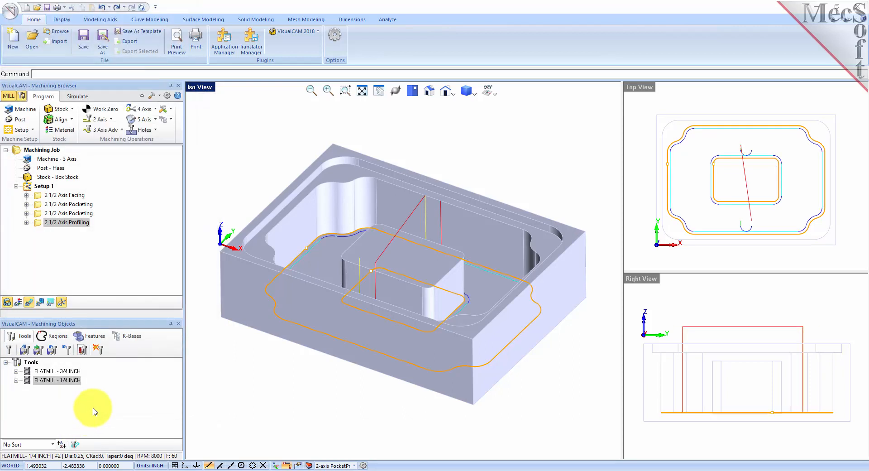
left_click(31, 305)
Redisplay the toolpath, orbit toward a top view, and simulate the profiling at slowest speed.
left_click(39, 305)
left_click(41, 306)
mouse_move(432, 330)
middle_mouse_down()
mouse_move(422, 349)
mouse_move(436, 310)
middle_mouse_up()
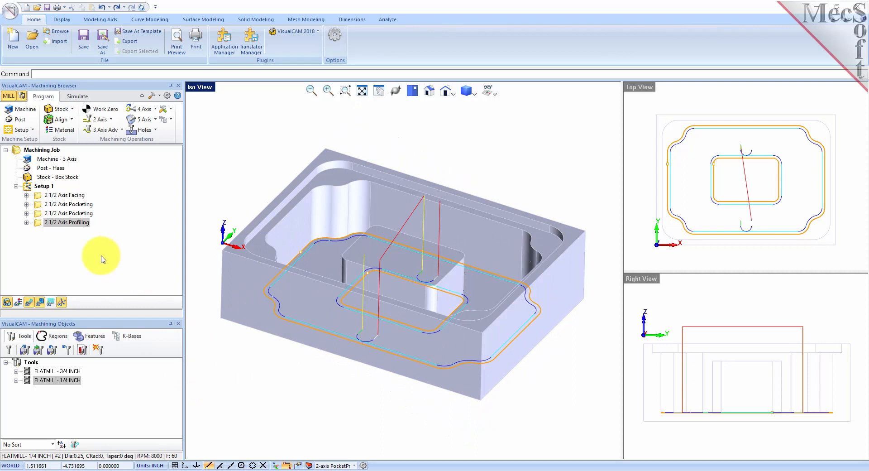
left_click(76, 96)
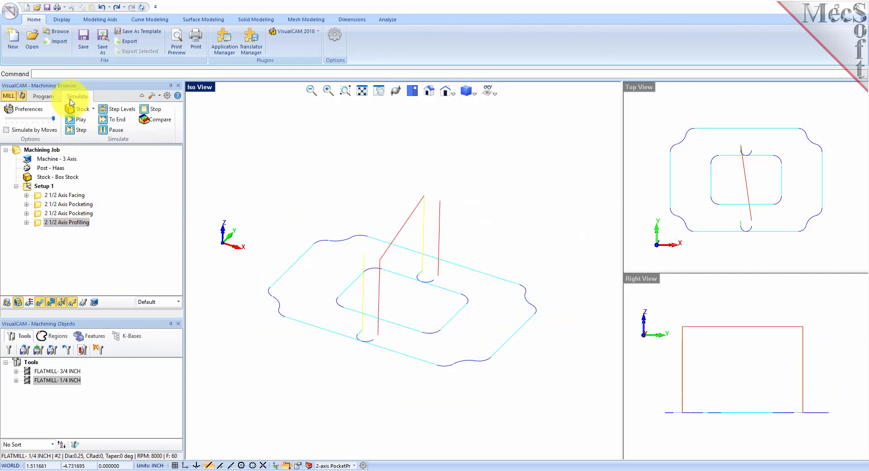
left_click_drag(30, 118, 6, 118)
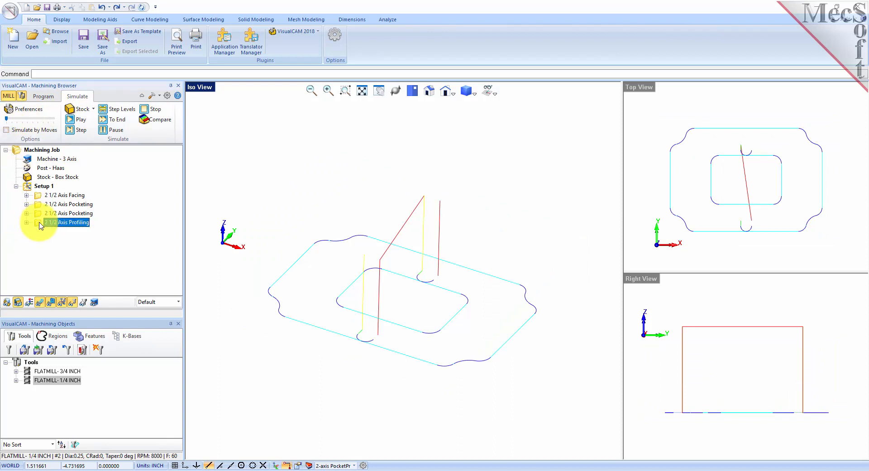
left_click(81, 120)
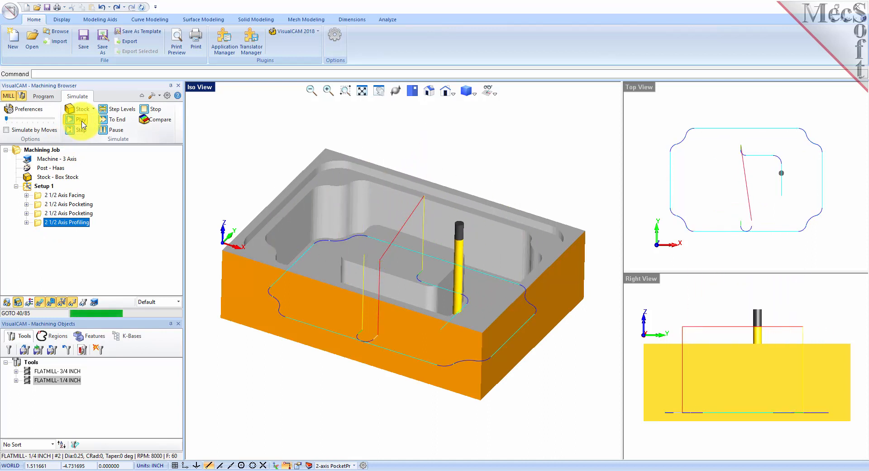
Simulate all of Setup 1 move by move at fastest speed, then return to Program.
left_click(26, 185)
left_click_drag(7, 118, 53, 118)
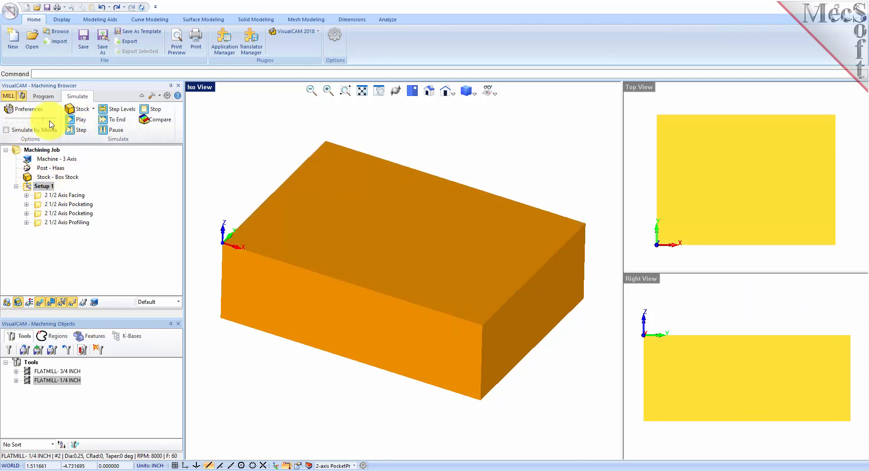
left_click(6, 131)
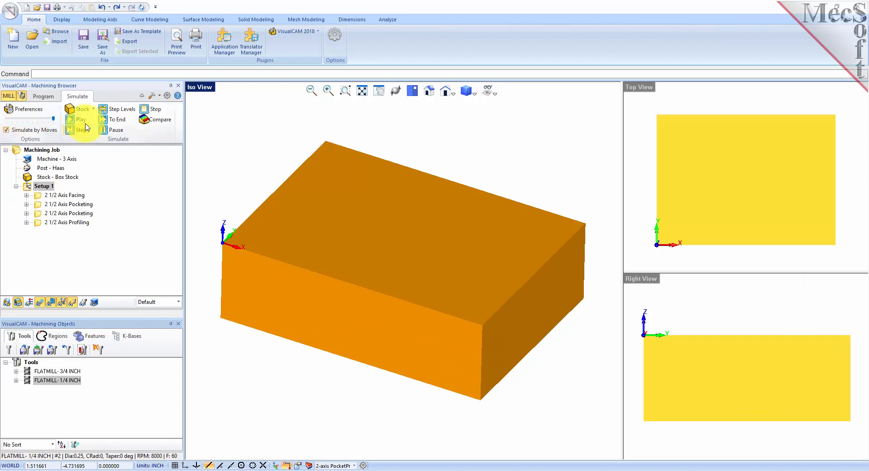
left_click(81, 121)
middle_click_drag(481, 240, 480, 285)
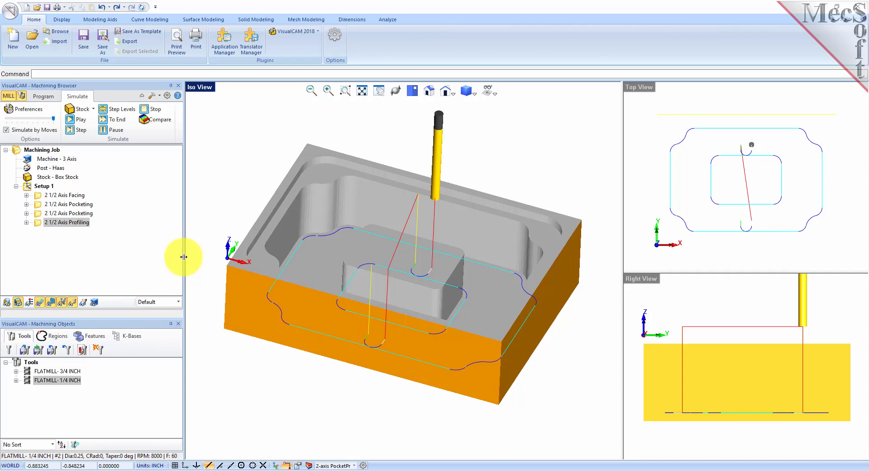
left_click(28, 188)
left_click(43, 96)
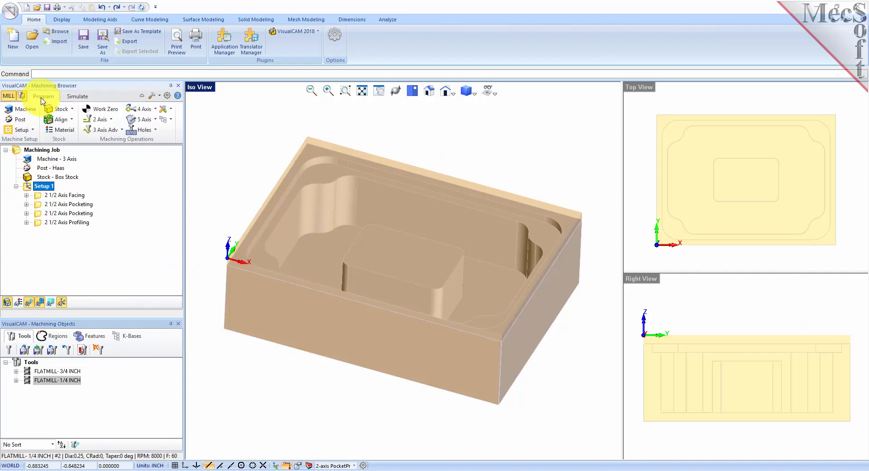
Regenerate Setup 1 and post it to 2AxisIntroductionTutorial_Setup 1.nc, replacing the existing file.
right_click(48, 188)
left_click(112, 194)
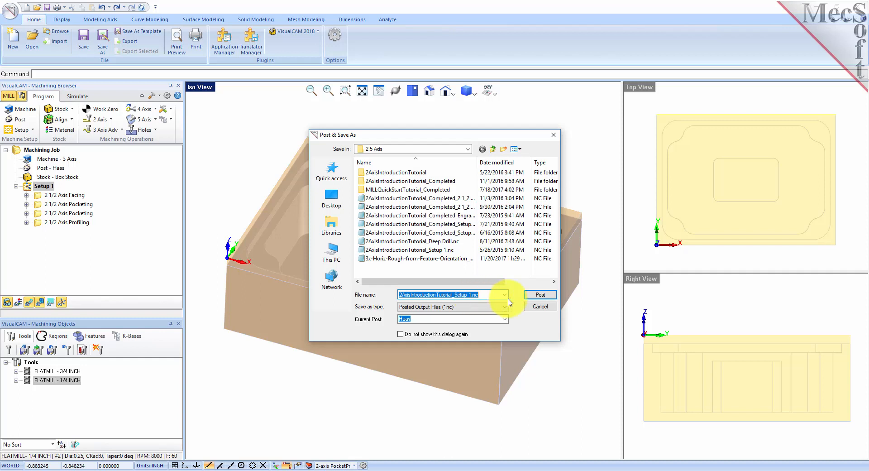
left_click(540, 294)
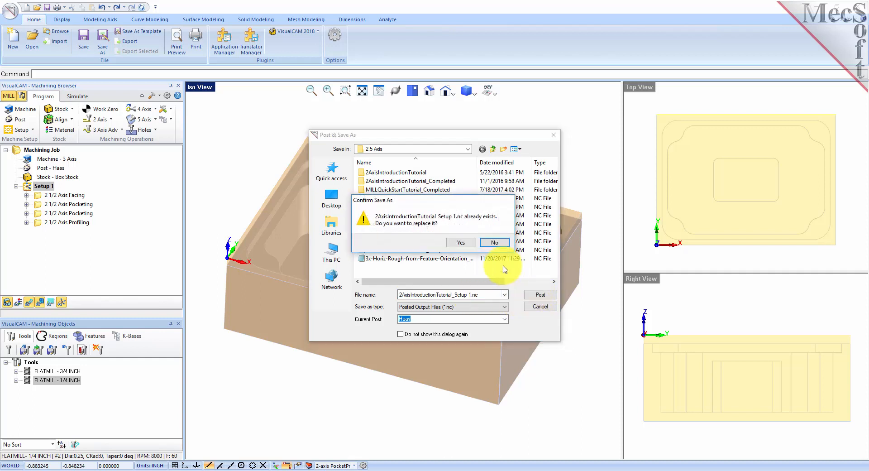
left_click(460, 242)
mouse_move(783, 92)
left_mouse_down()
mouse_move(783, 403)
mouse_move(779, 93)
left_mouse_up()
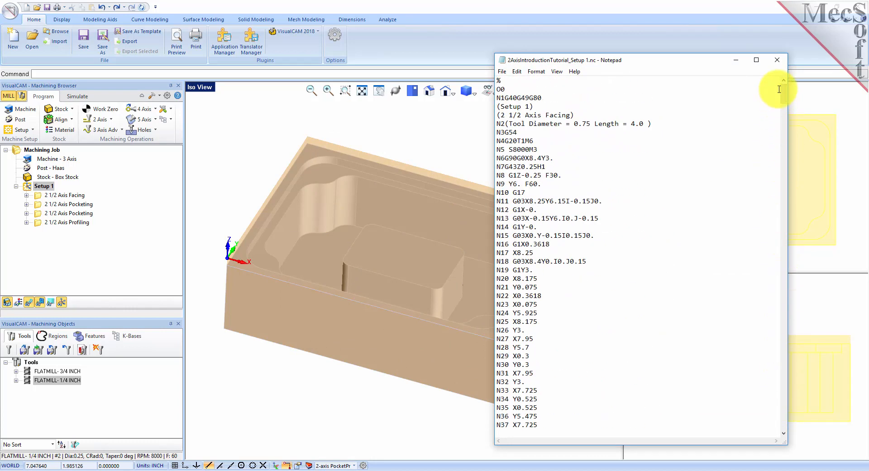